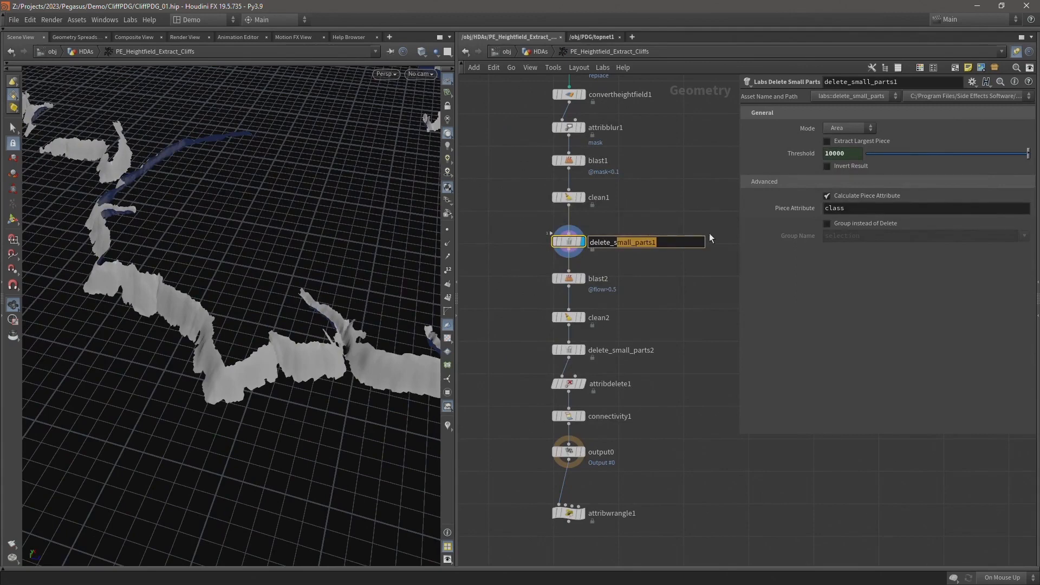
# Rename the selected delete_small_parts1 node to delete_small_cliffs and move it aside from the main node chain
pyautogui.press('End')
pyautogui.press('BackSpace')
pyautogui.press('BackSpace')
pyautogui.press('BackSpace')
pyautogui.press('BackSpace')
pyautogui.press('BackSpace')
pyautogui.press('BackSpace')
pyautogui.write('cliffs')
pyautogui.press('Return')
pyautogui.moveTo(564, 242); pyautogui.dragTo(633, 238)
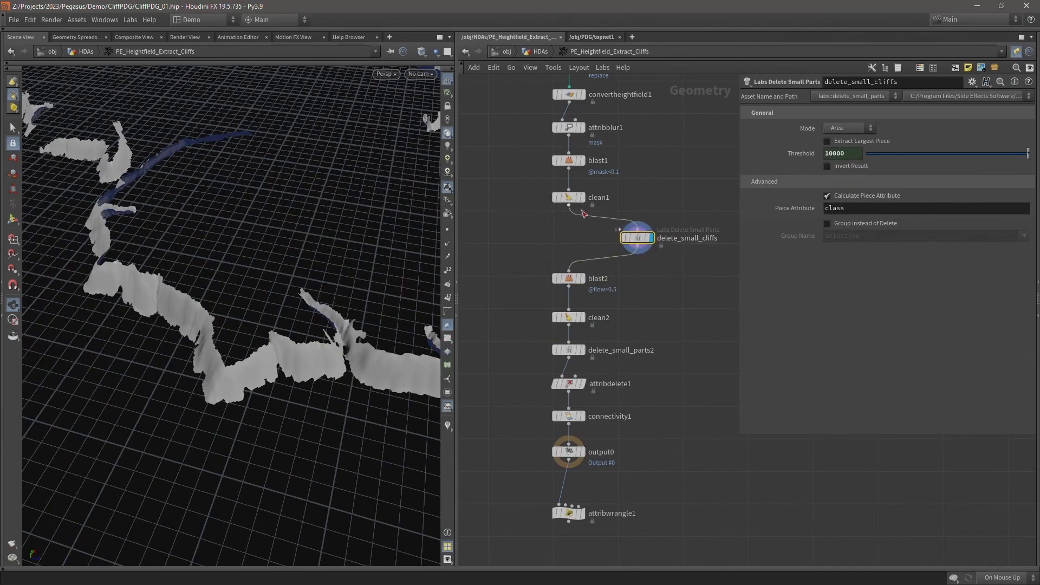
# Wire clean1 directly into blast2, bypassing delete_small_cliffs, and display the blast1 result
pyautogui.click(569, 205)
pyautogui.click(569, 271)
pyautogui.click(582, 197)
pyautogui.click(583, 161)
pyautogui.click(574, 161)
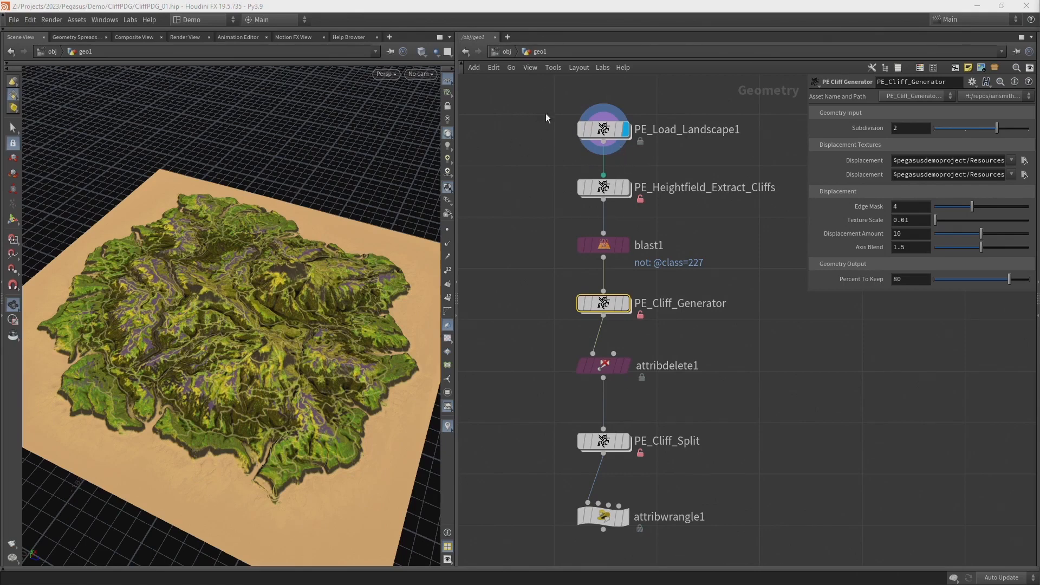
# Display the results of PE_Heightfield_Extract_Cliffs, PE_Cliff_Generator and PE_Cliff_Split one after another in the viewport
pyautogui.moveTo(604, 135)
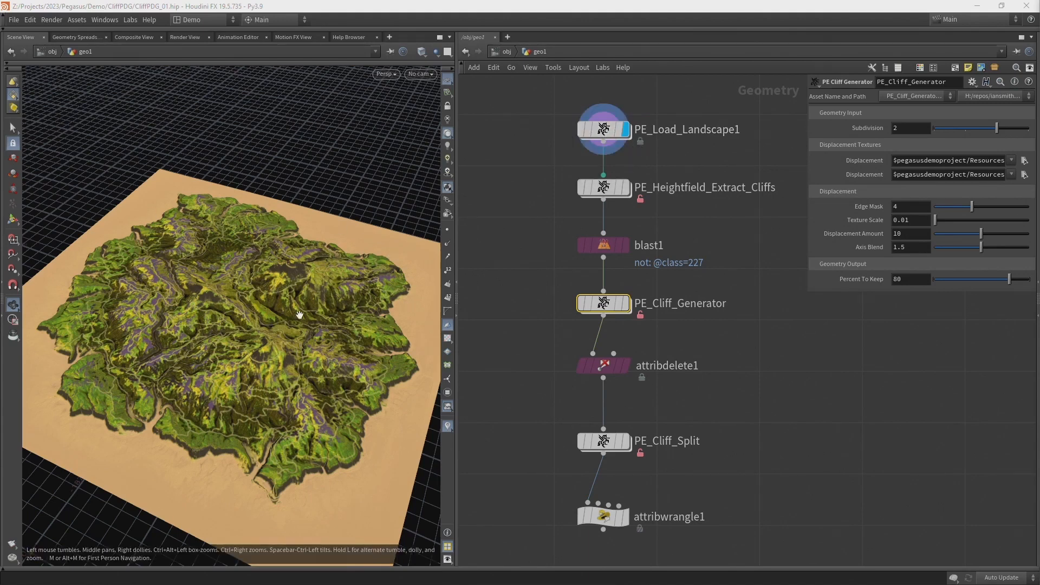
pyautogui.click(626, 190)
pyautogui.click(611, 191)
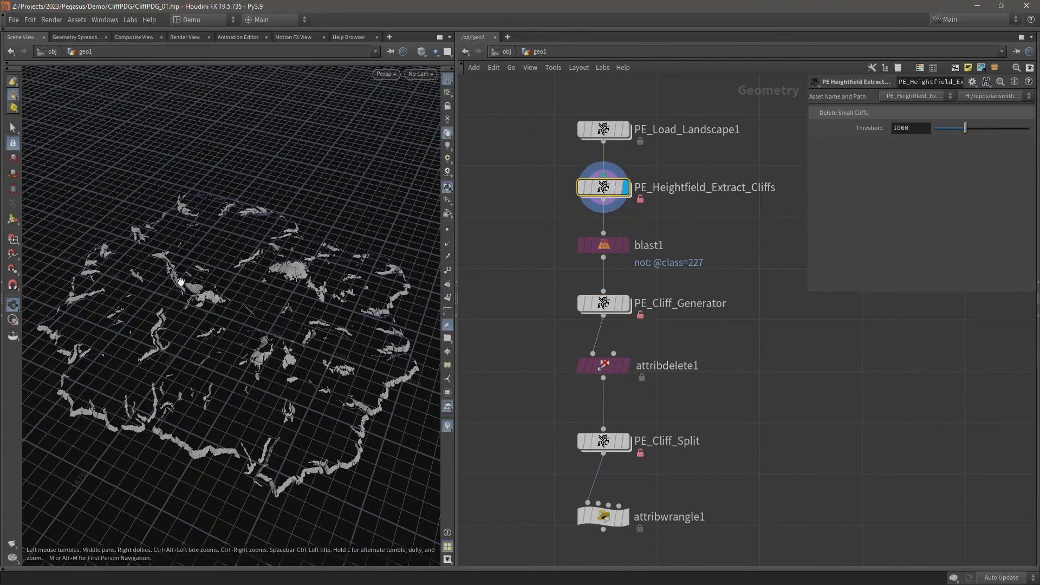
pyautogui.click(601, 303)
pyautogui.click(625, 303)
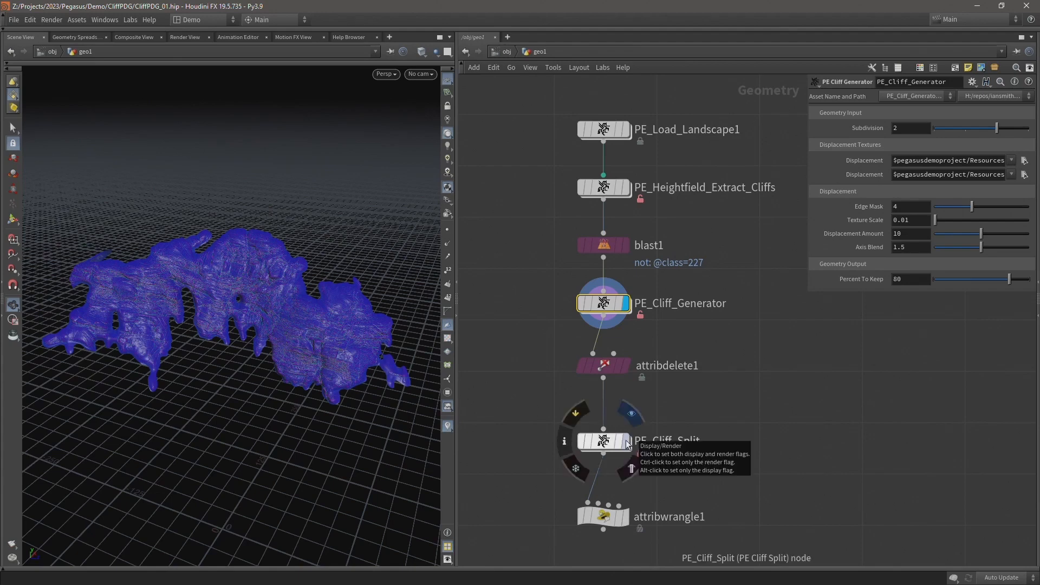
pyautogui.click(626, 440)
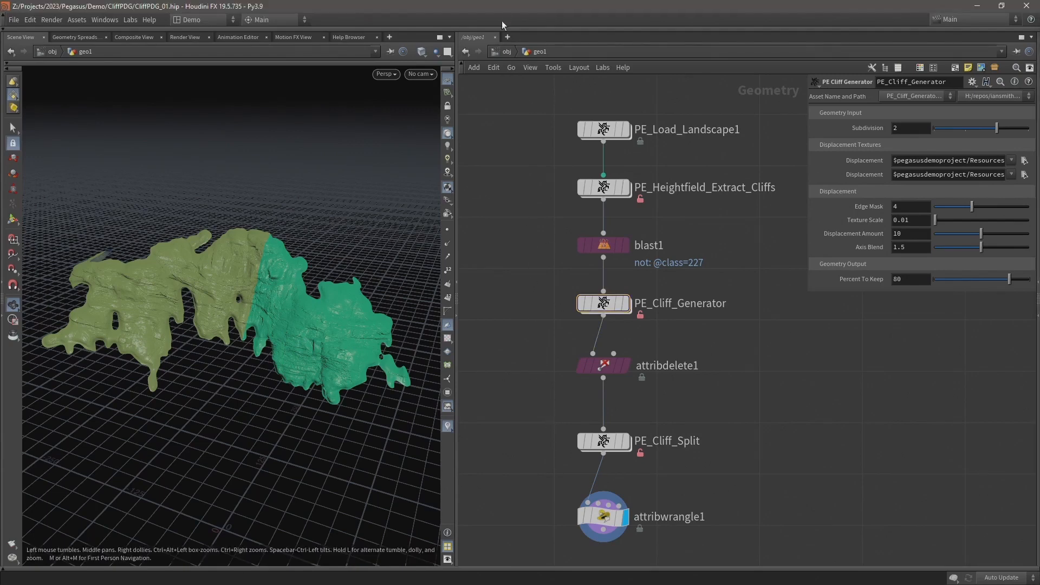
# Add a second Geometry object at the obj level and place it beside geo1
pyautogui.click(503, 52)
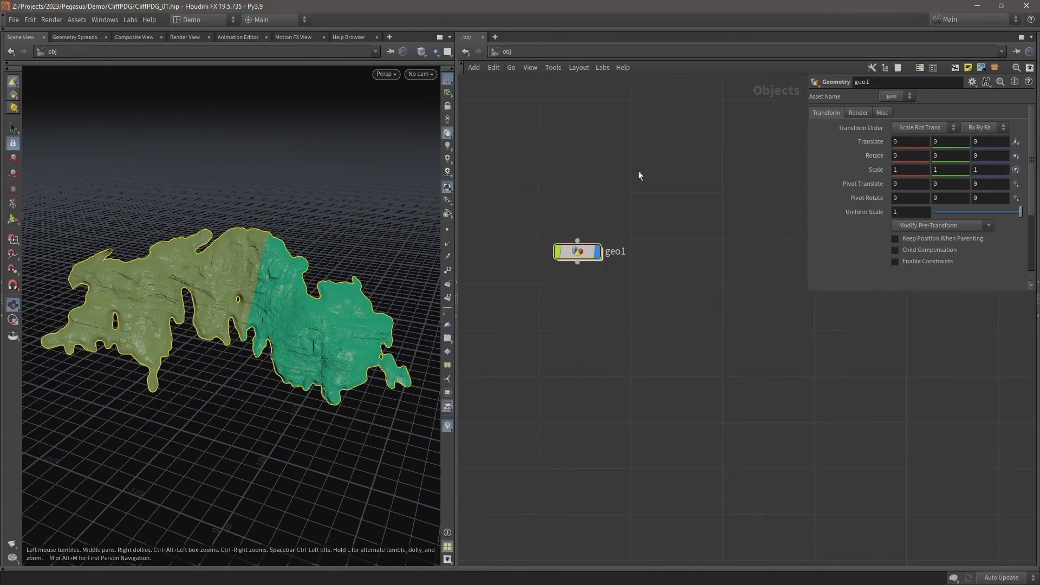
pyautogui.click(690, 189)
pyautogui.press('Tab')
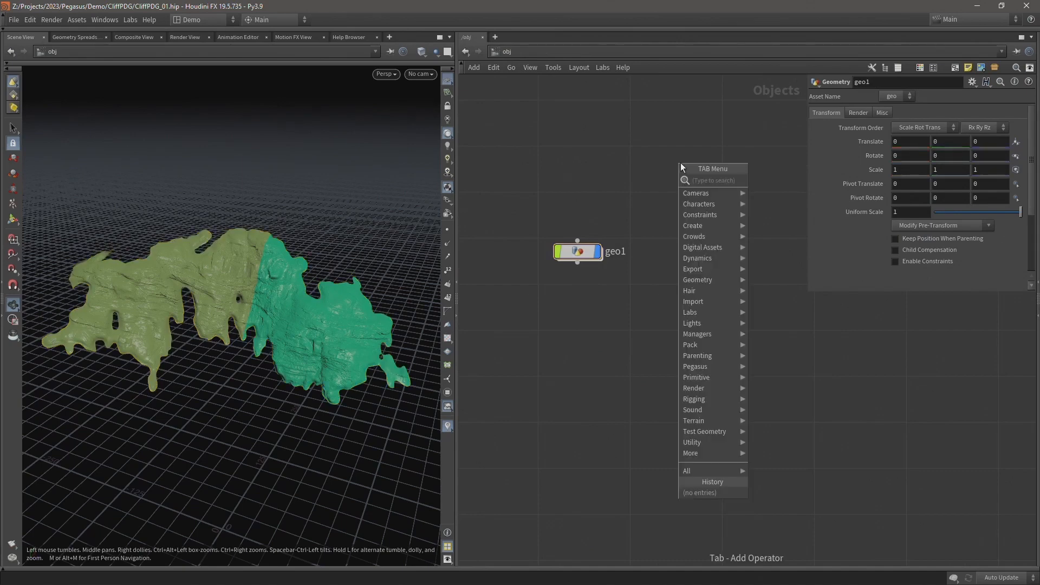
pyautogui.write('geo')
pyautogui.press('Return')
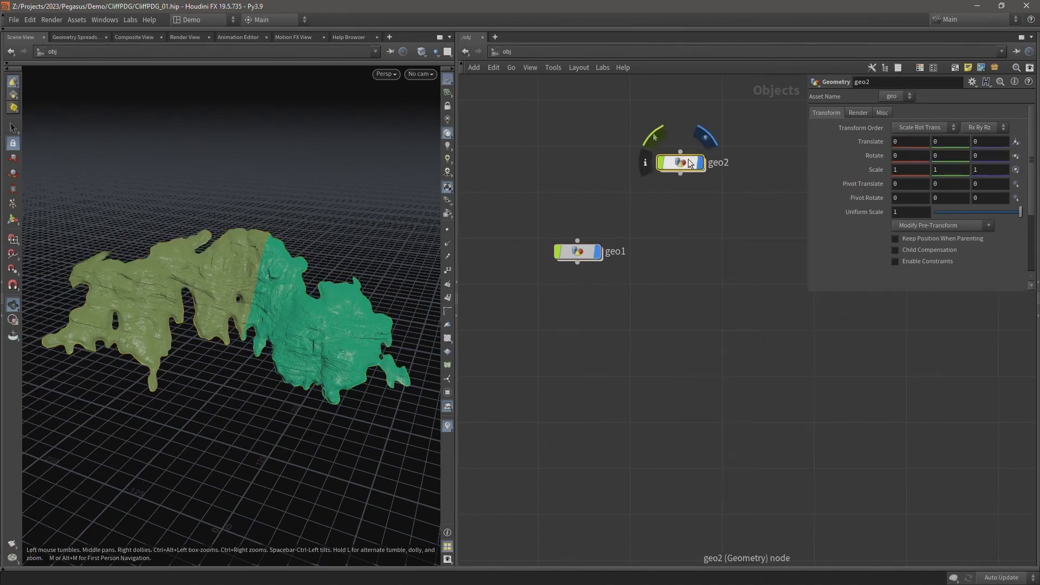
pyautogui.click(697, 243)
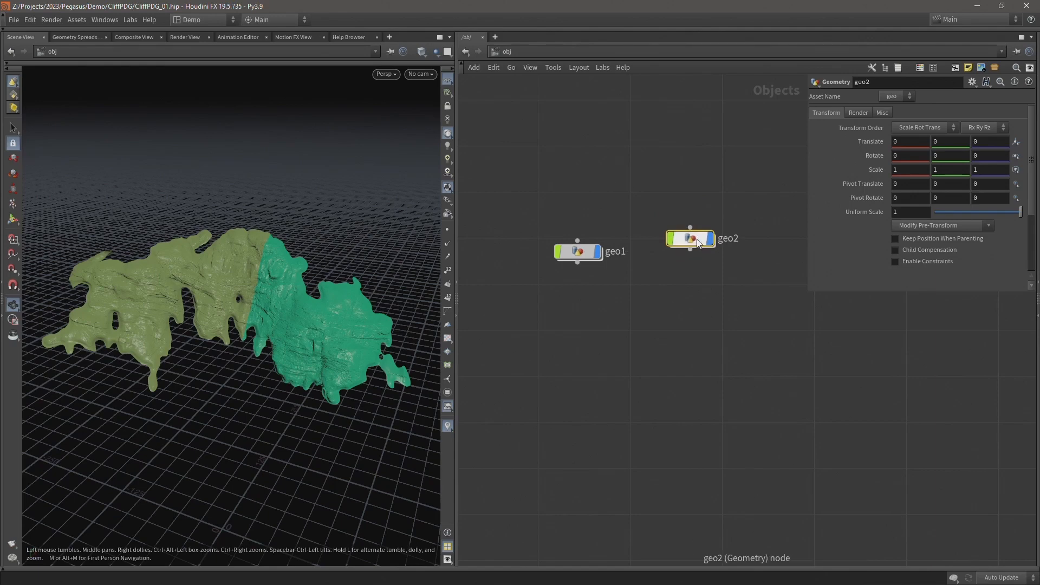
# Create a TOP Network inside geo2 and position it in the empty network
pyautogui.doubleClick(696, 242)
pyautogui.press('Tab')
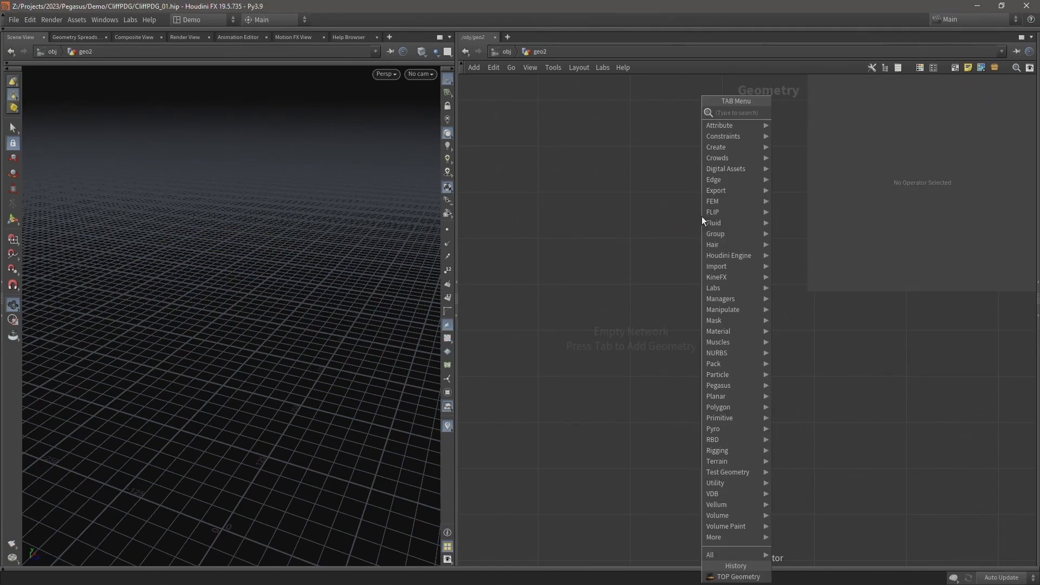
pyautogui.write('top n')
pyautogui.press('Return')
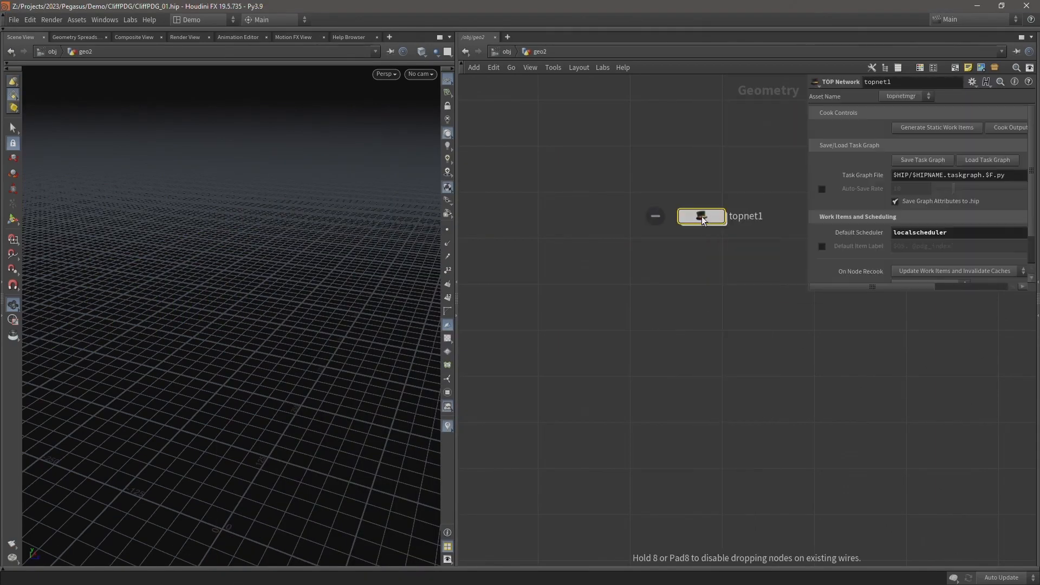
pyautogui.click(660, 222)
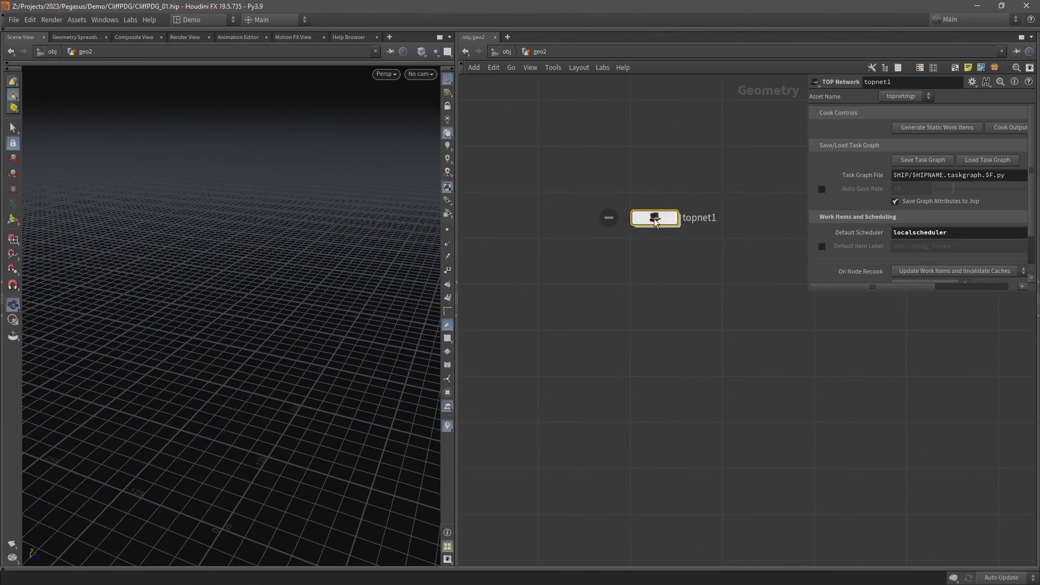
# Add an HDA Processor node below the localscheduler inside topnet1
pyautogui.doubleClick(654, 219)
pyautogui.moveTo(724, 267); pyautogui.dragTo(587, 193, button='middle')
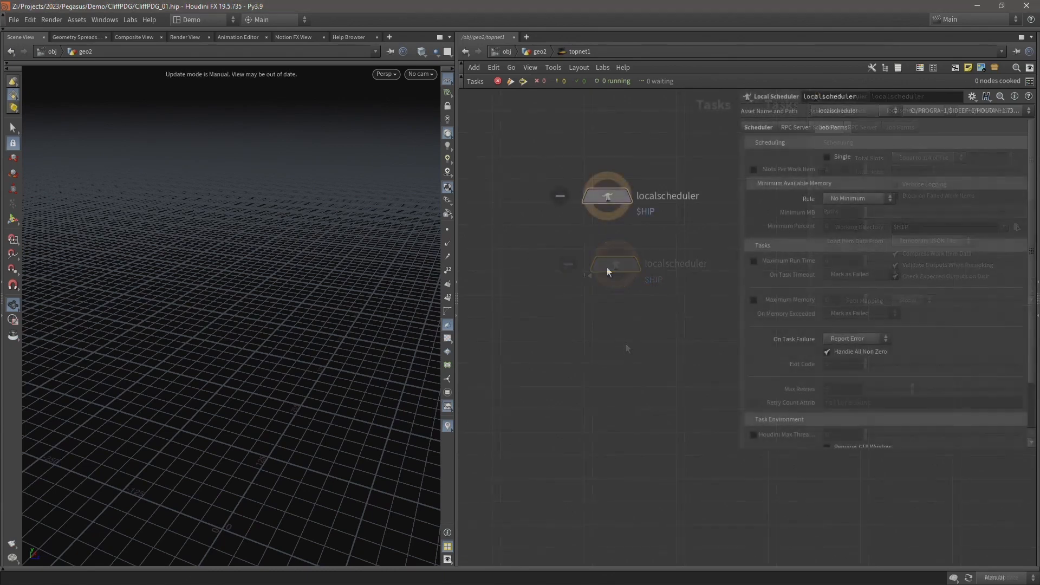
pyautogui.press('Tab')
pyautogui.write('hda pr')
pyautogui.press('Return')
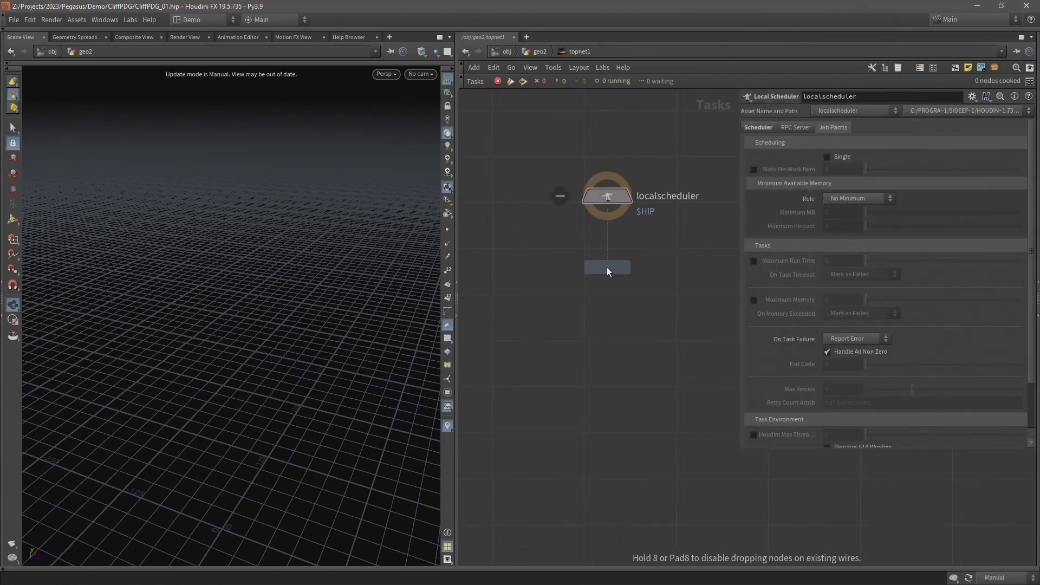
pyautogui.click(607, 268)
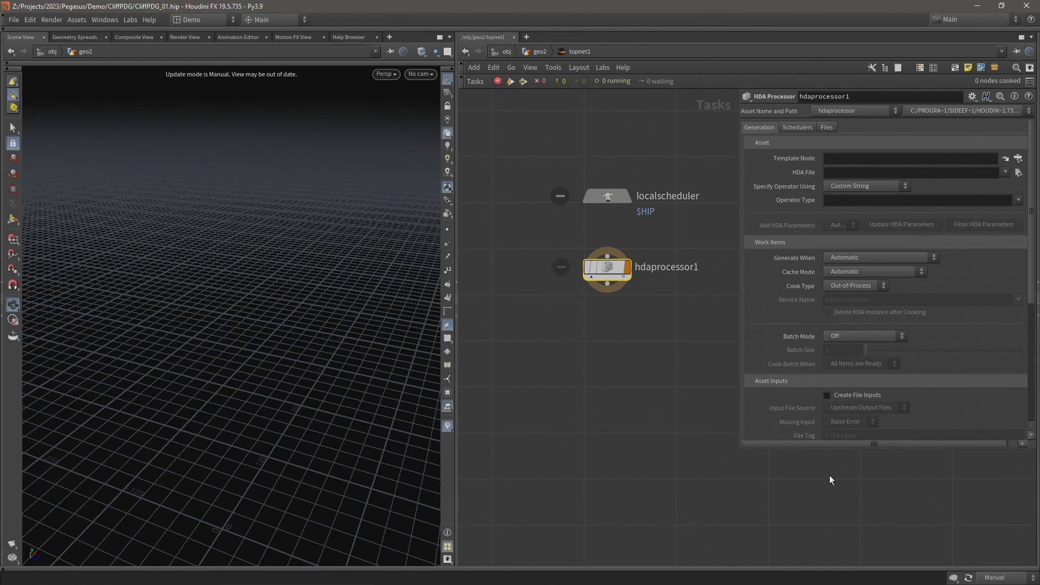
# Review the parameters of the landscape loader, cliff extraction, cliff generator and cliff split nodes inside geo1
pyautogui.click(503, 49)
pyautogui.moveTo(546, 181); pyautogui.dragTo(497, 272)
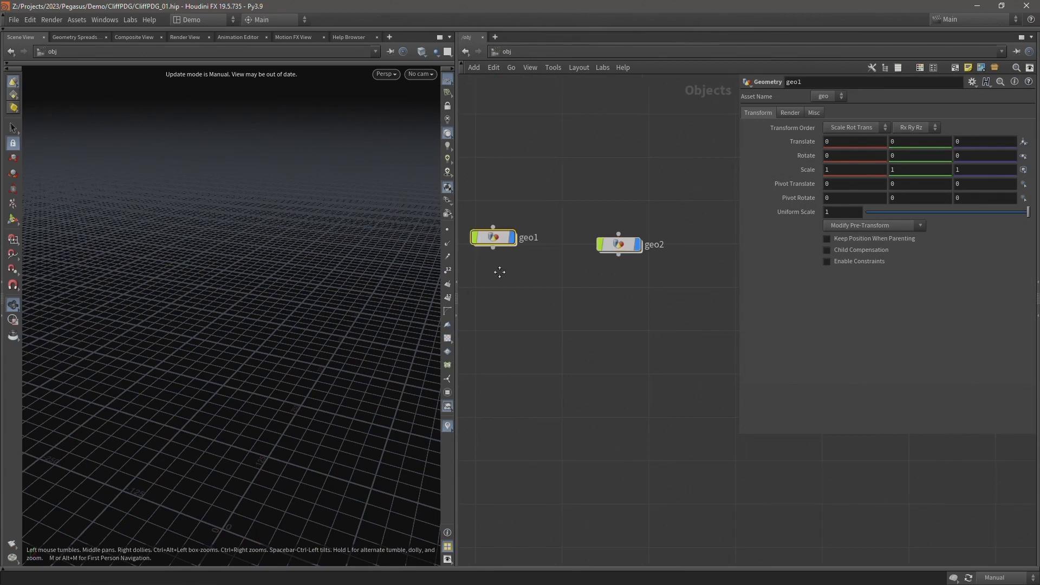
pyautogui.doubleClick(553, 222)
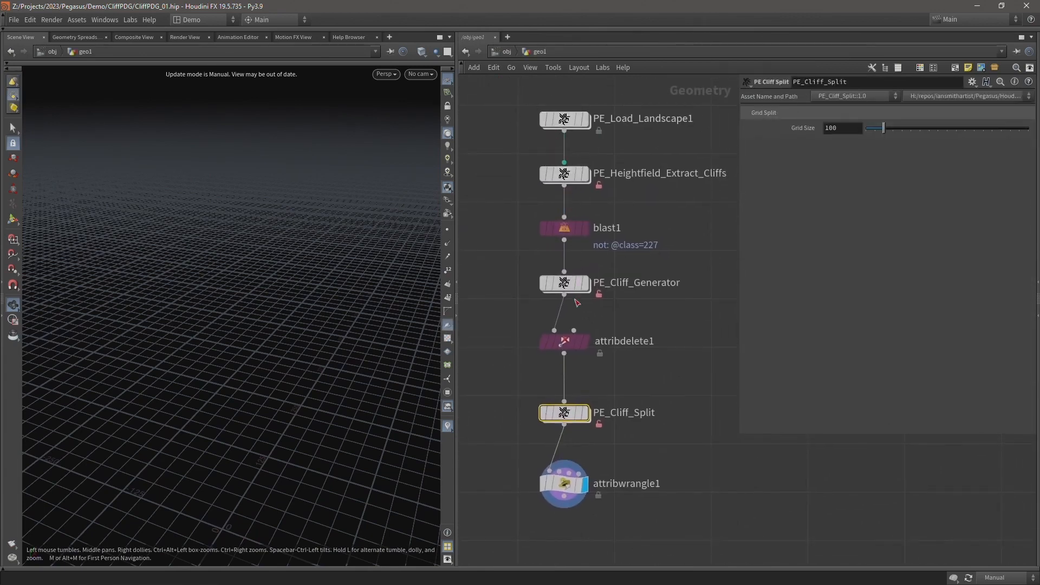
pyautogui.moveTo(564, 481)
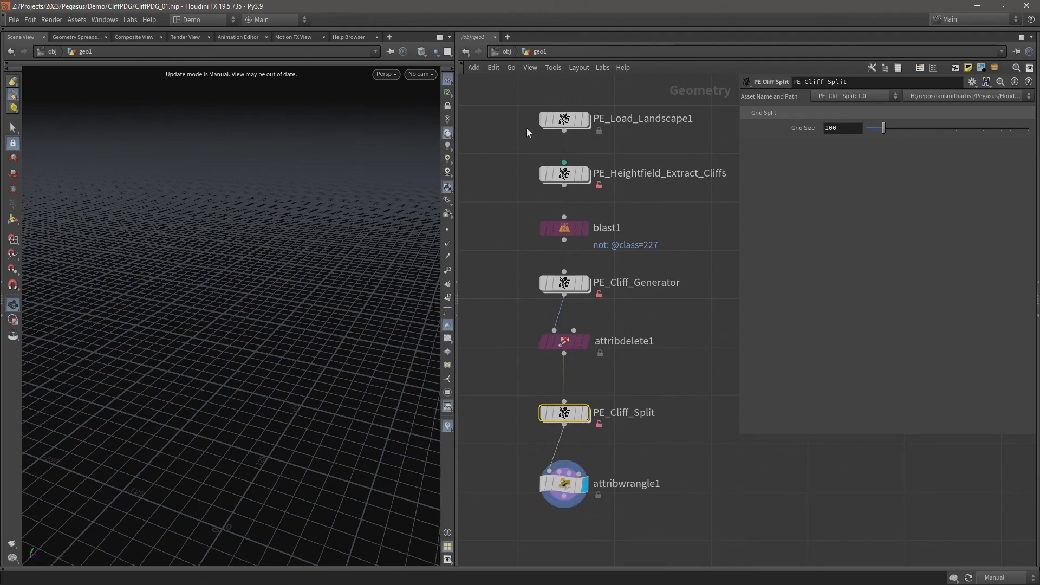
pyautogui.click(564, 120)
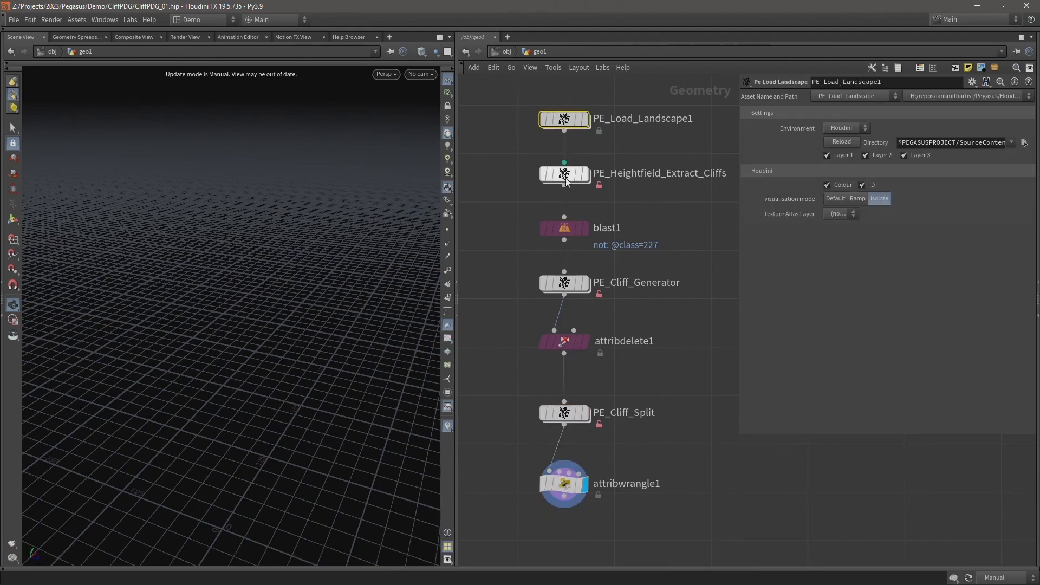
pyautogui.click(564, 174)
pyautogui.click(564, 282)
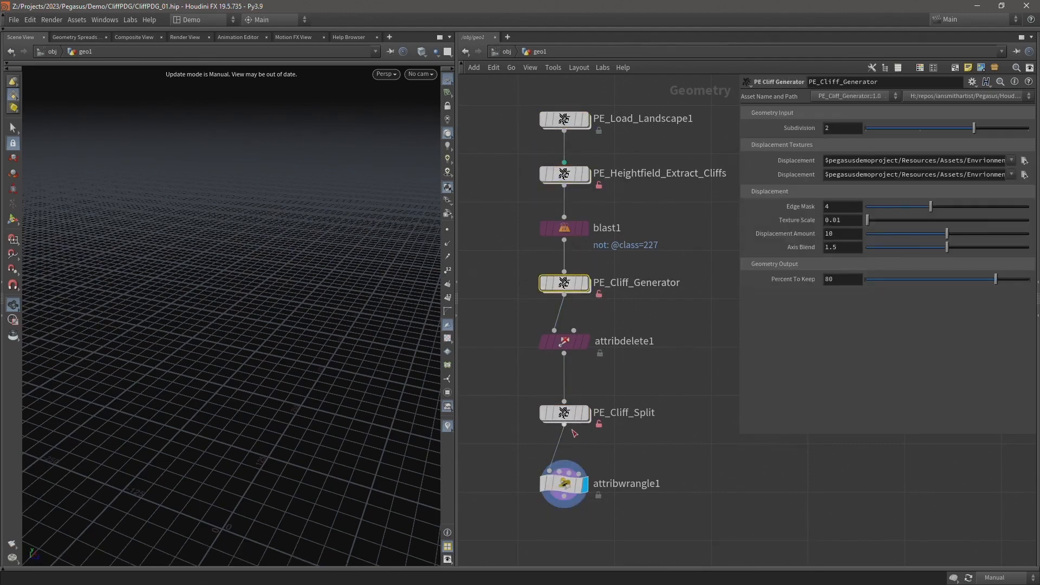
pyautogui.click(563, 414)
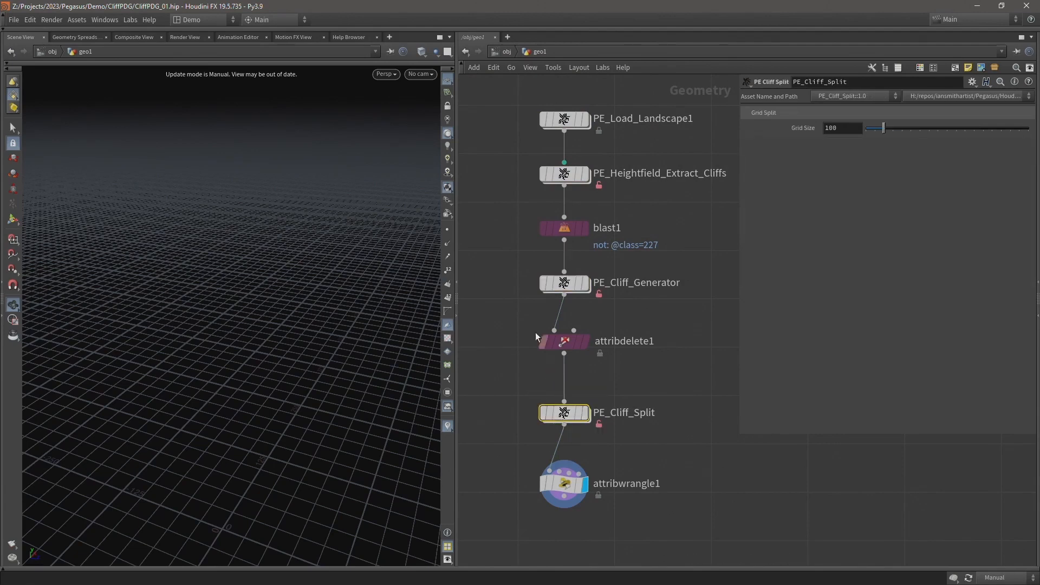
# Rename the geo1 object to HDAs and the geo2 object to PDG
pyautogui.click(506, 51)
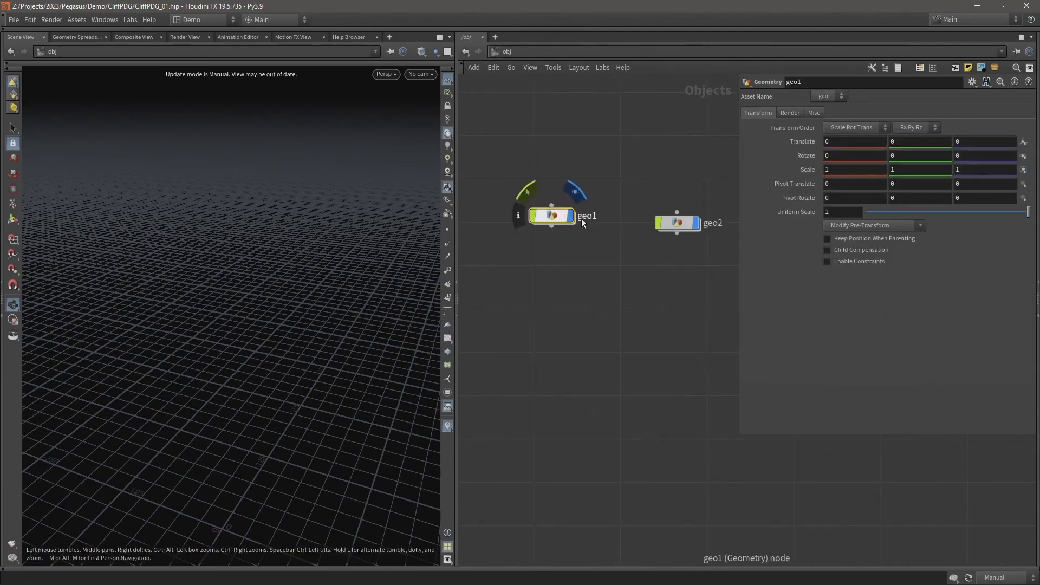
pyautogui.doubleClick(584, 216)
pyautogui.write('HDAs')
pyautogui.press('Return')
pyautogui.doubleClick(712, 222)
pyautogui.write('PDG')
pyautogui.press('Return')
# Open a second network view inside PDG's topnet1 and narrow its parameter area to reveal the nodes
pyautogui.click(495, 37)
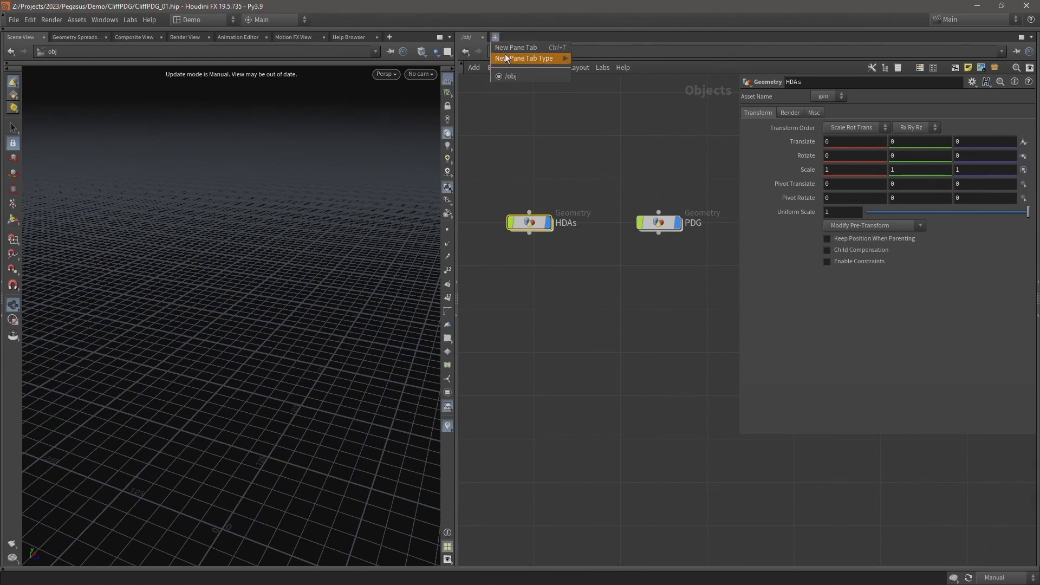
pyautogui.click(577, 58)
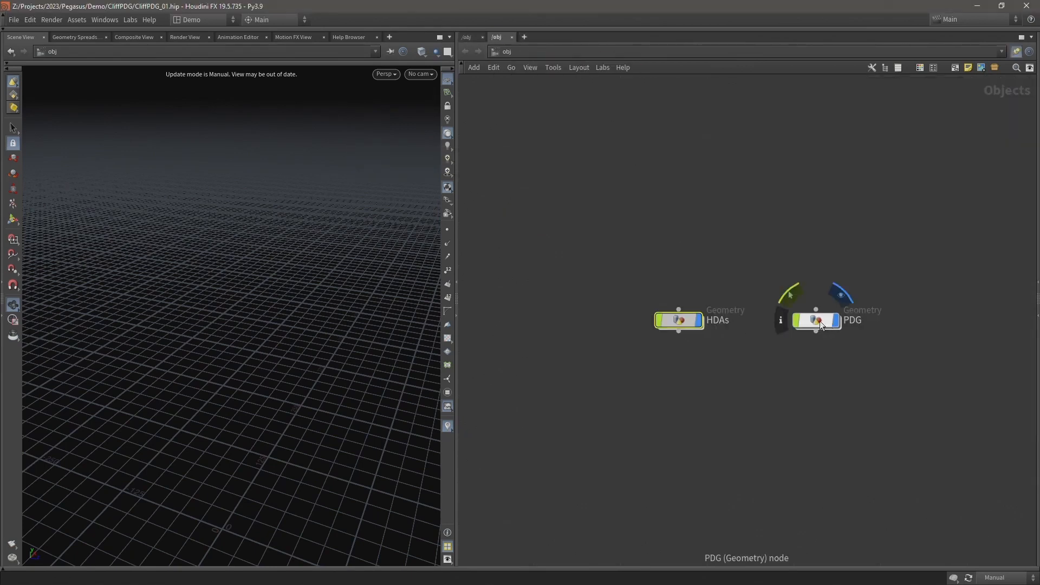
pyautogui.doubleClick(817, 318)
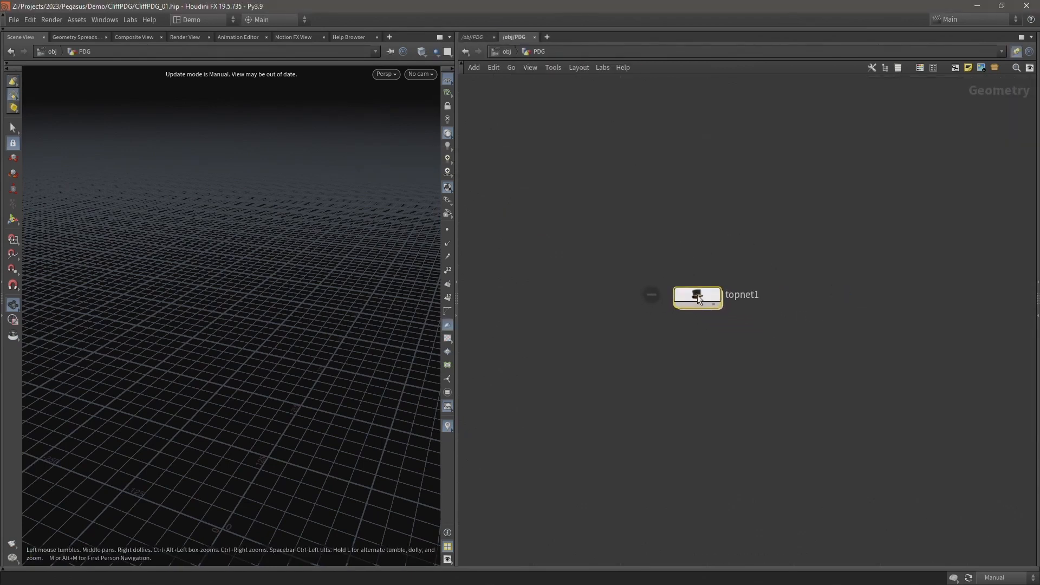
pyautogui.doubleClick(697, 297)
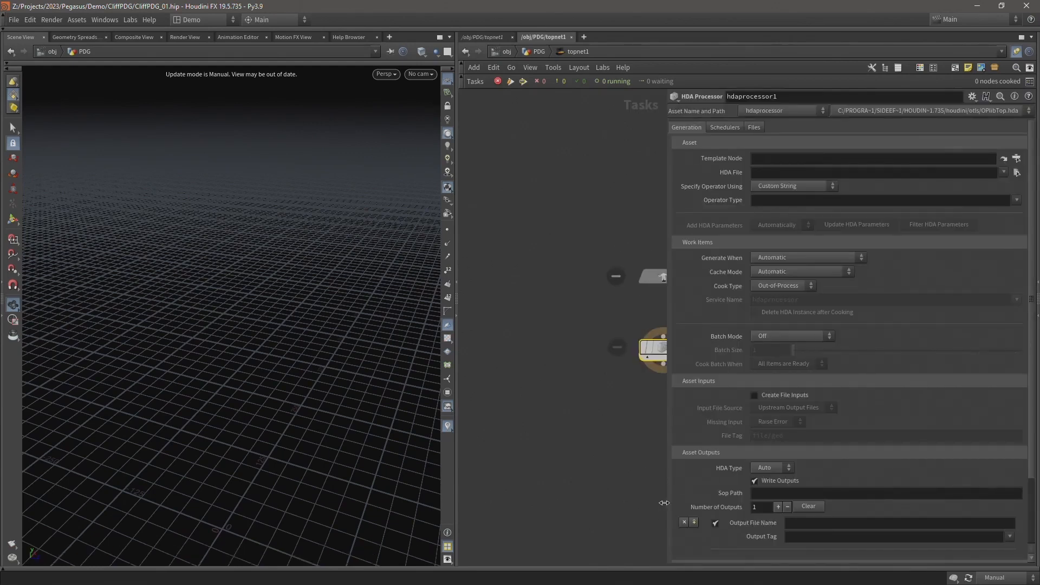
pyautogui.moveTo(664, 502); pyautogui.dragTo(759, 503)
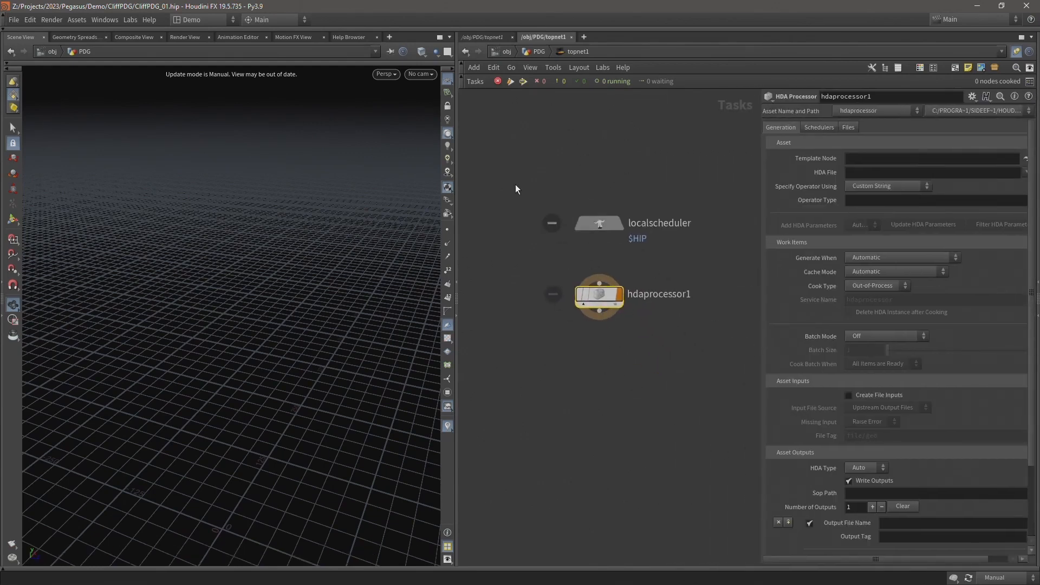
# Switch the first network view to the contents of the HDAs object and pin it there
pyautogui.click(489, 36)
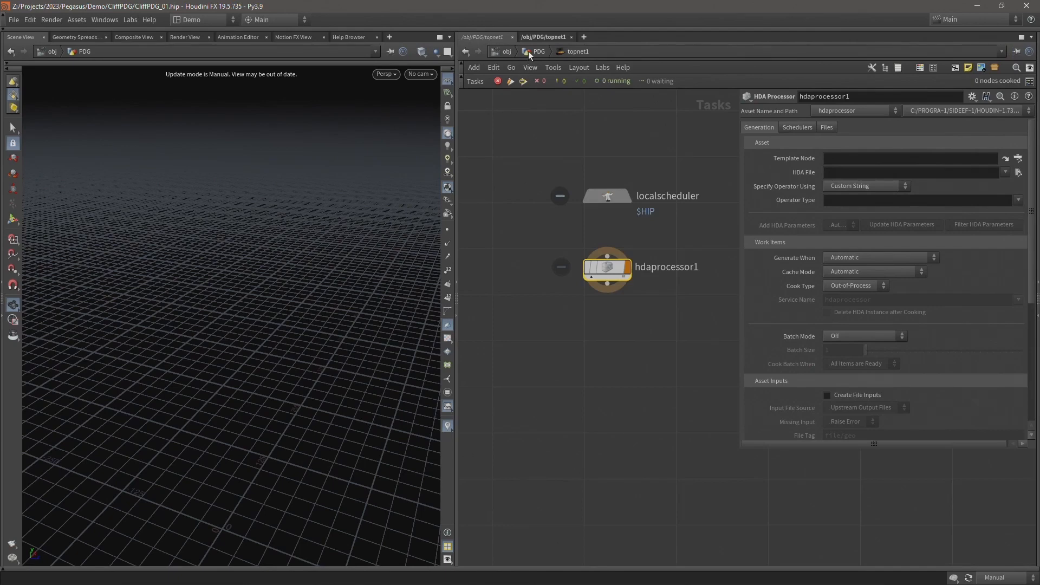
pyautogui.click(528, 51)
pyautogui.click(508, 50)
pyautogui.click(540, 224)
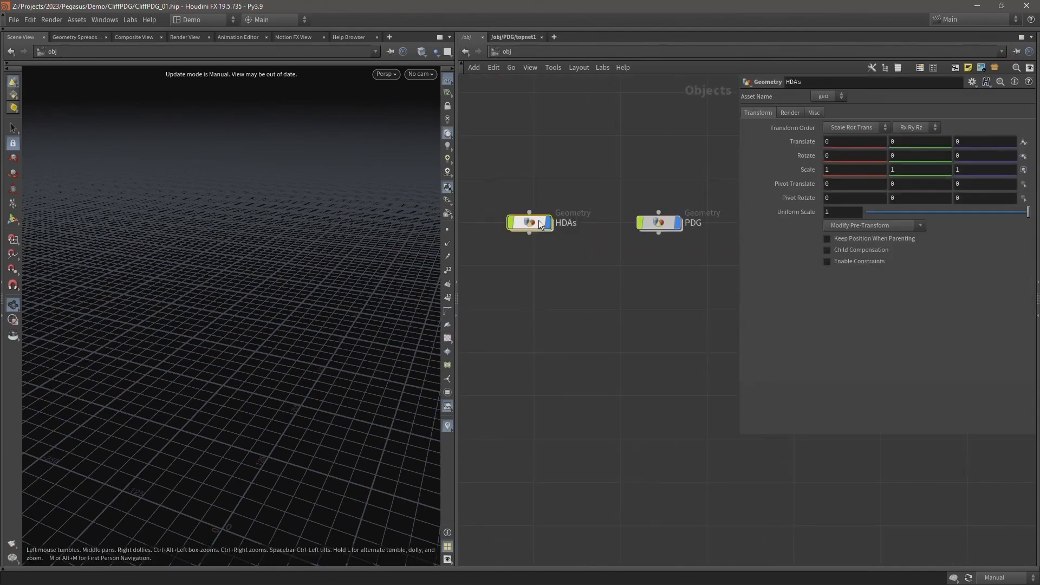
pyautogui.doubleClick(540, 224)
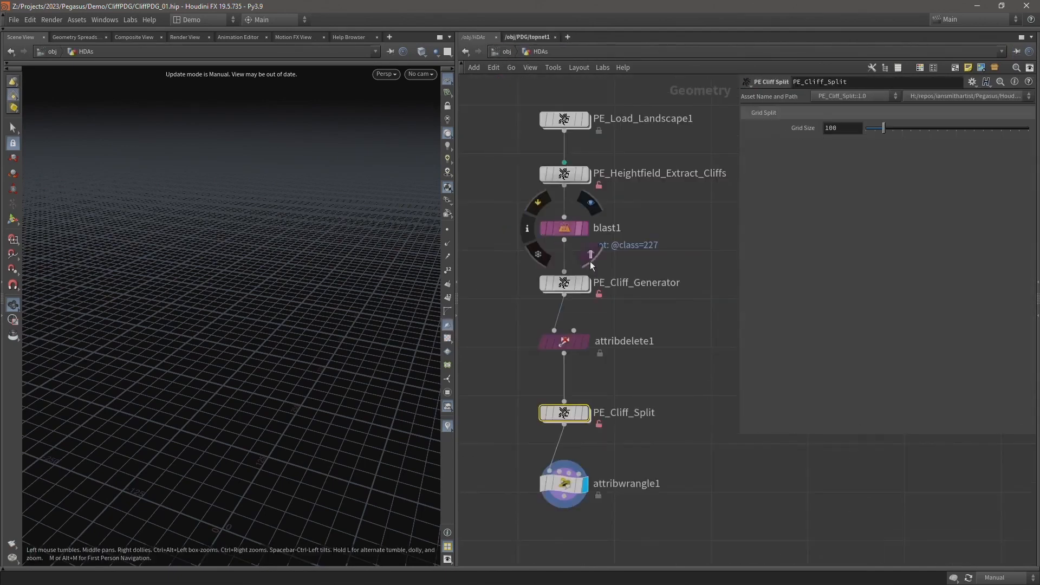
pyautogui.click(1016, 51)
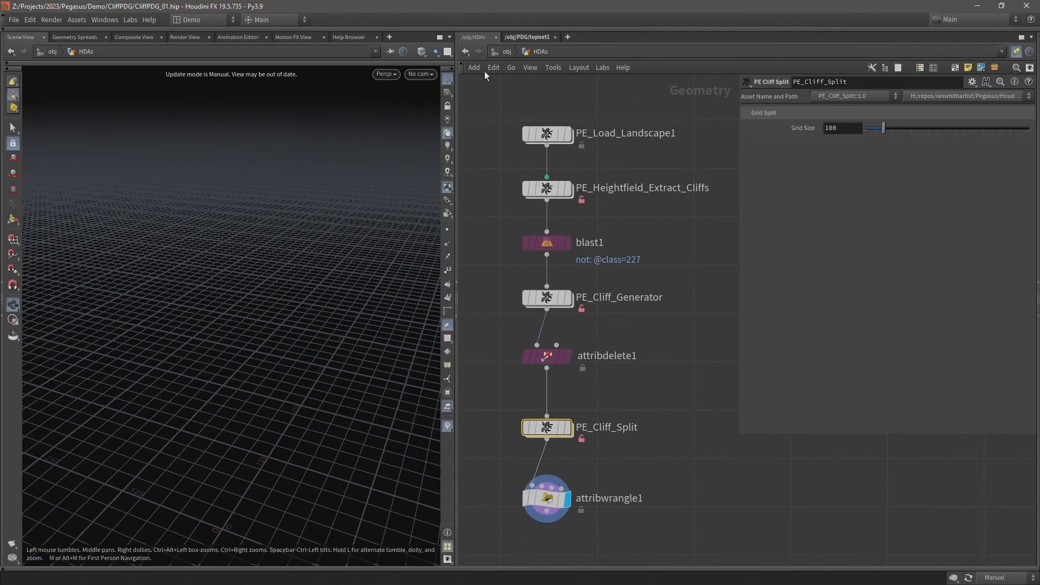
# In topnet1, set hdaprocessor1's HDA file to $PegasusDemo/otls/sop_PE_Load_Landscape.hda
pyautogui.click(528, 36)
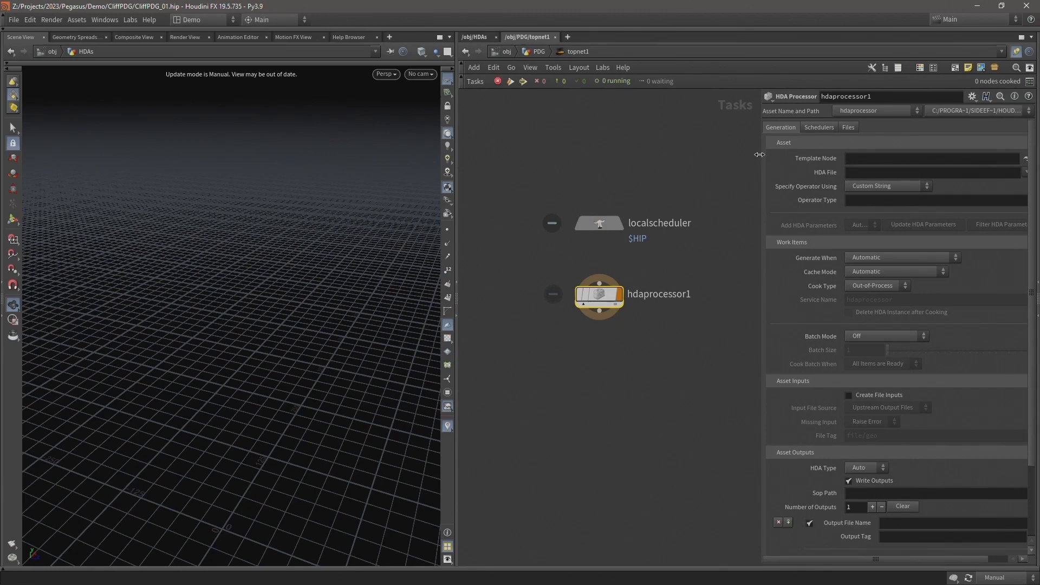
pyautogui.moveTo(764, 157); pyautogui.dragTo(726, 157)
pyautogui.click(1015, 173)
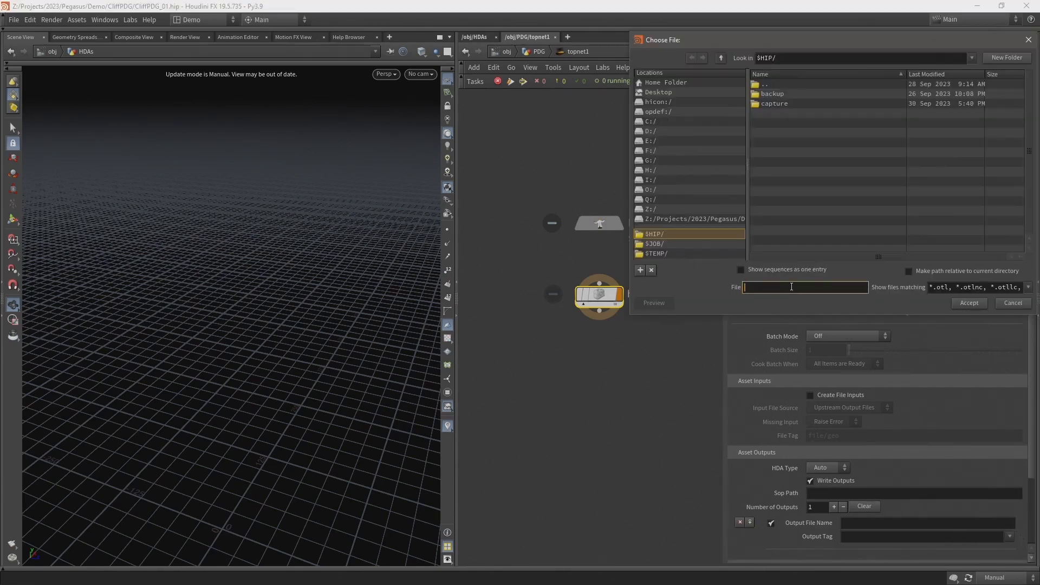
pyautogui.write('$PegassusDemo/')
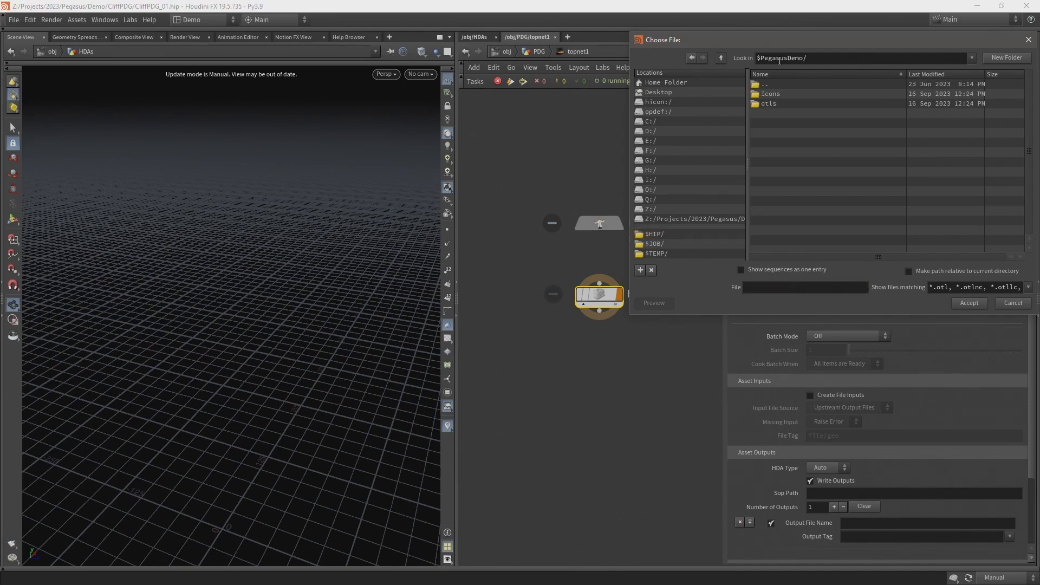
pyautogui.doubleClick(769, 104)
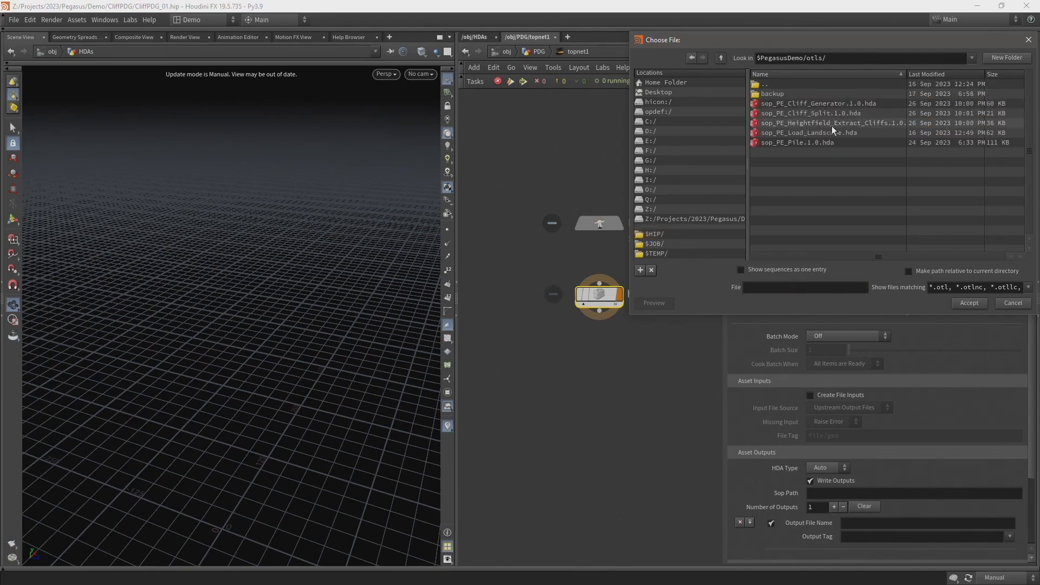
pyautogui.click(809, 133)
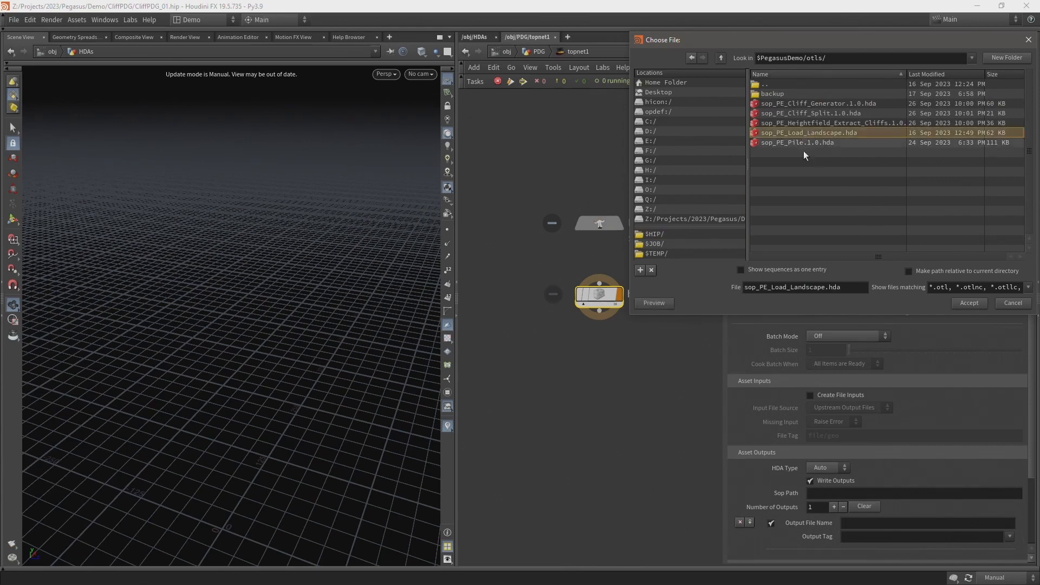
pyautogui.click(961, 305)
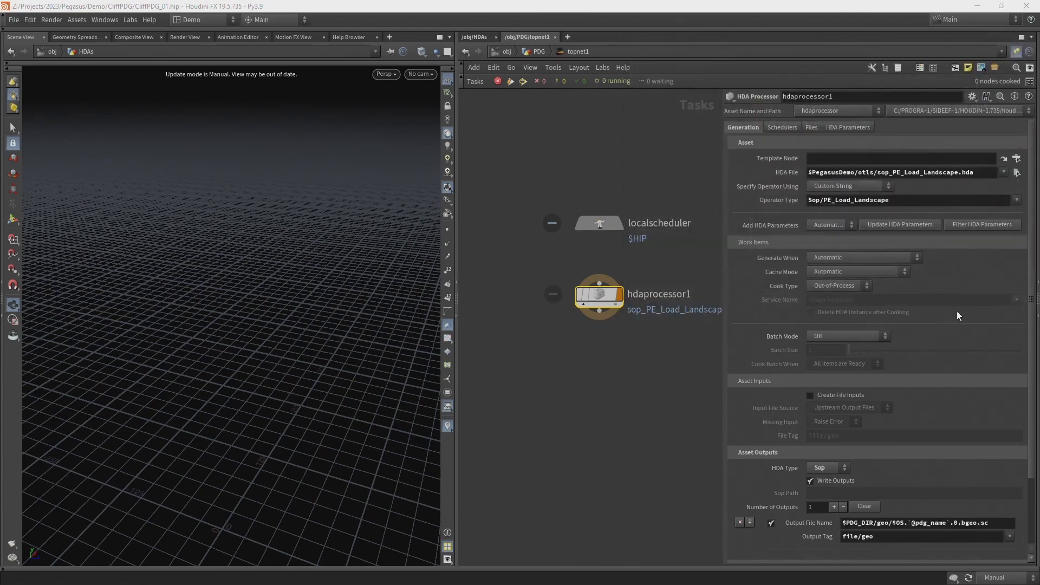
# Compare the HDA parameters on hdaprocessor1 with those of the PE_Load_Landscape1 node in the HDAs network
pyautogui.click(848, 128)
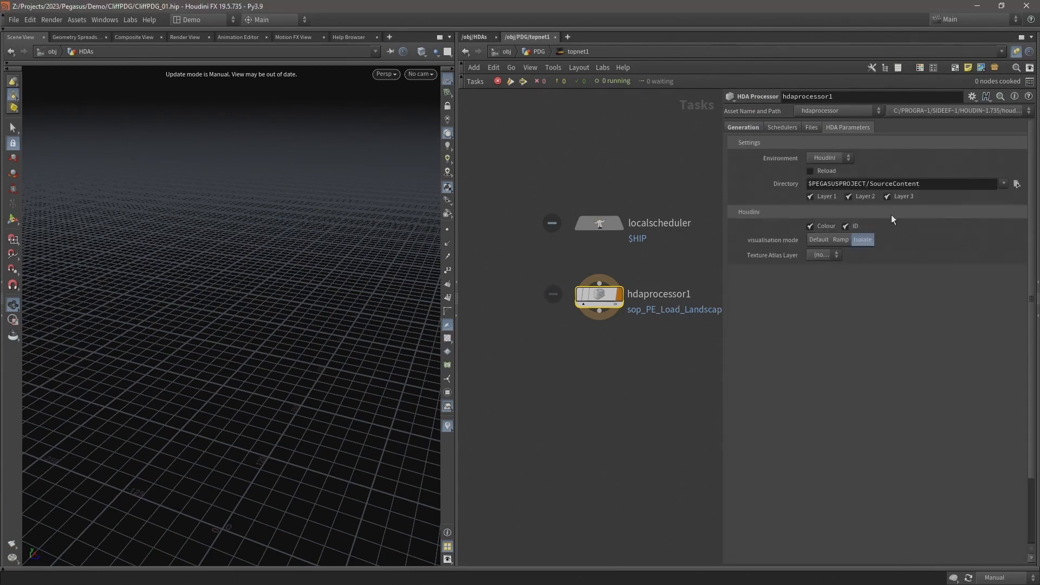
pyautogui.click(738, 126)
pyautogui.click(478, 37)
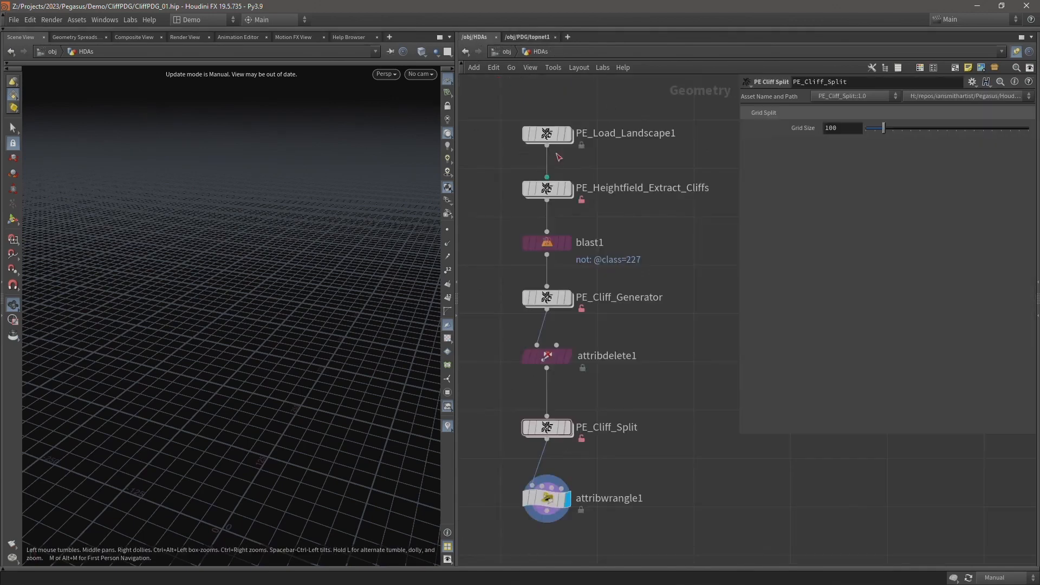
pyautogui.click(542, 130)
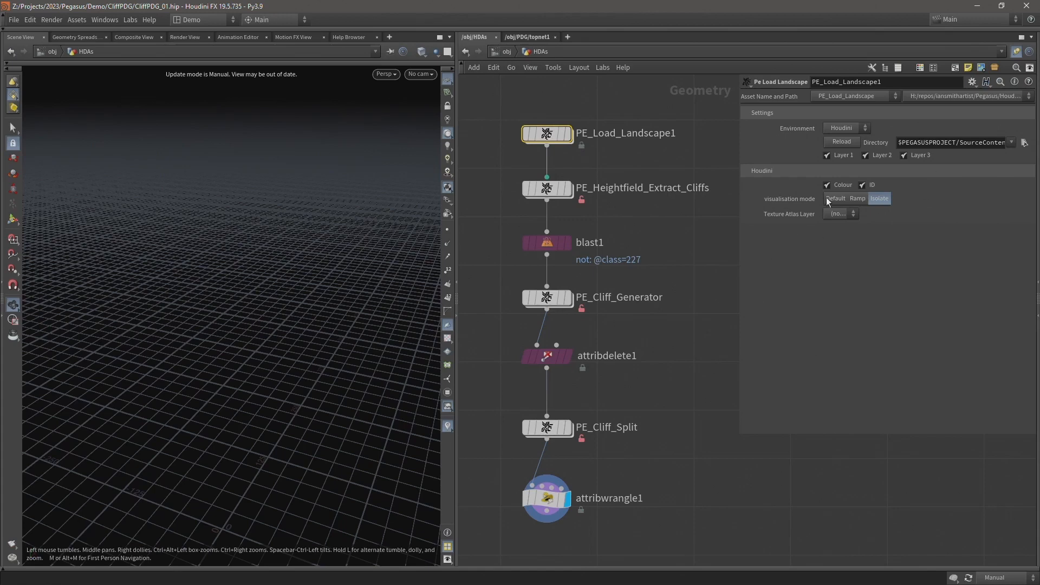
pyautogui.click(513, 36)
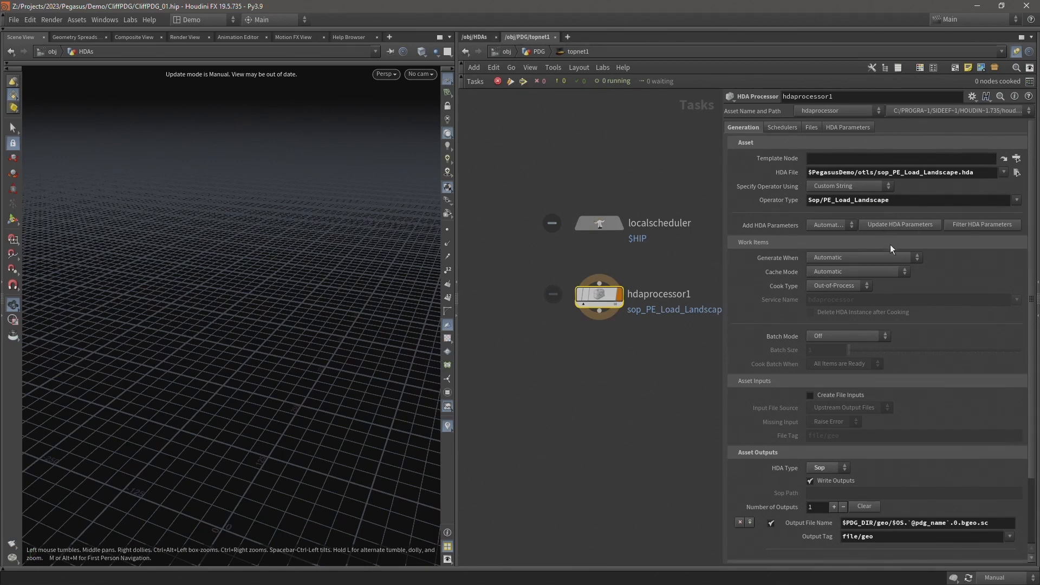
pyautogui.click(836, 127)
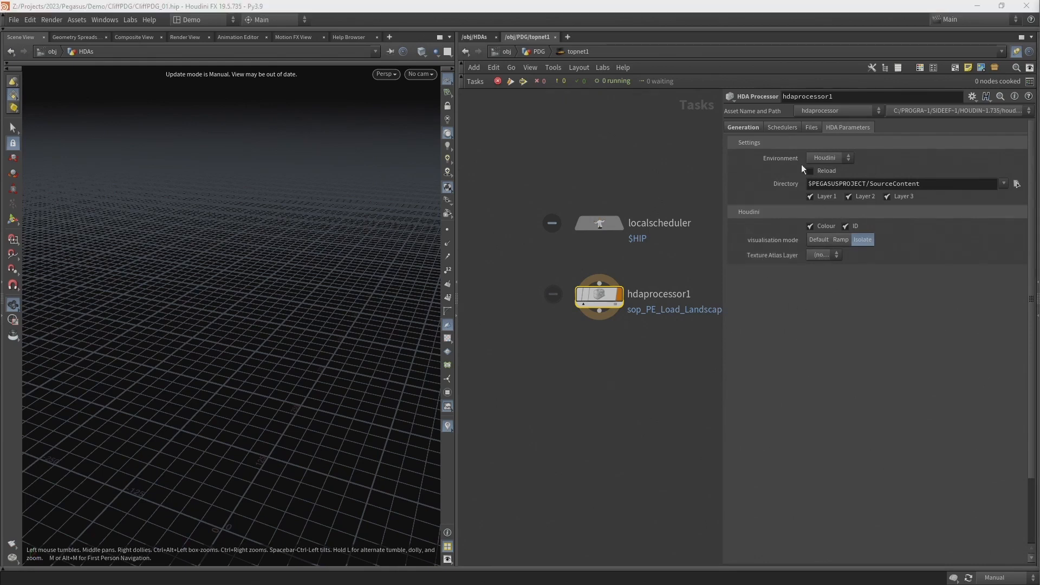
pyautogui.click(733, 125)
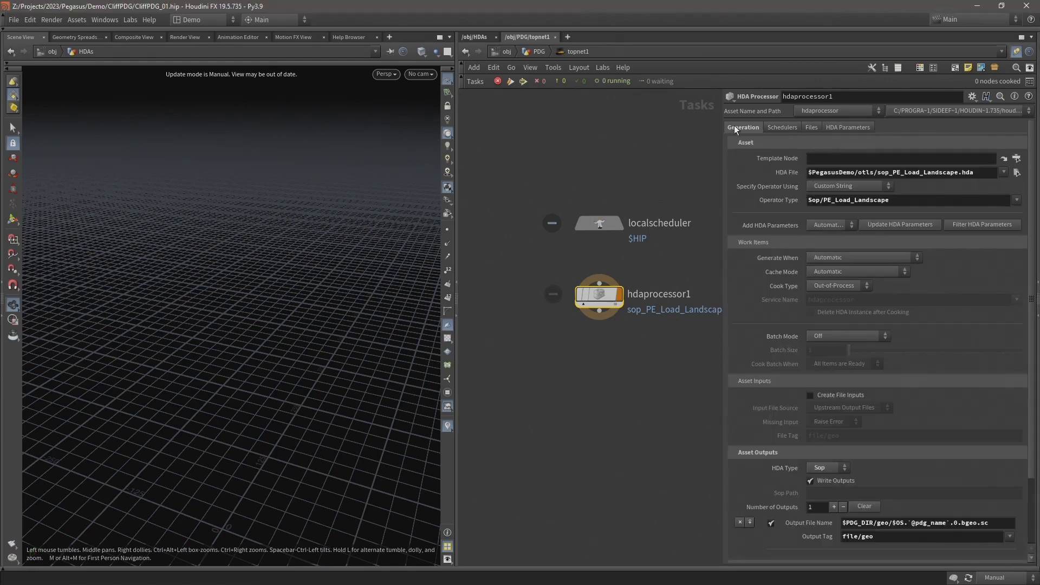
# Check the $PDG_DIR part of hdaprocessor1's output file name against the local scheduler's evaluated working directory
pyautogui.scroll(-3, 765, 204)
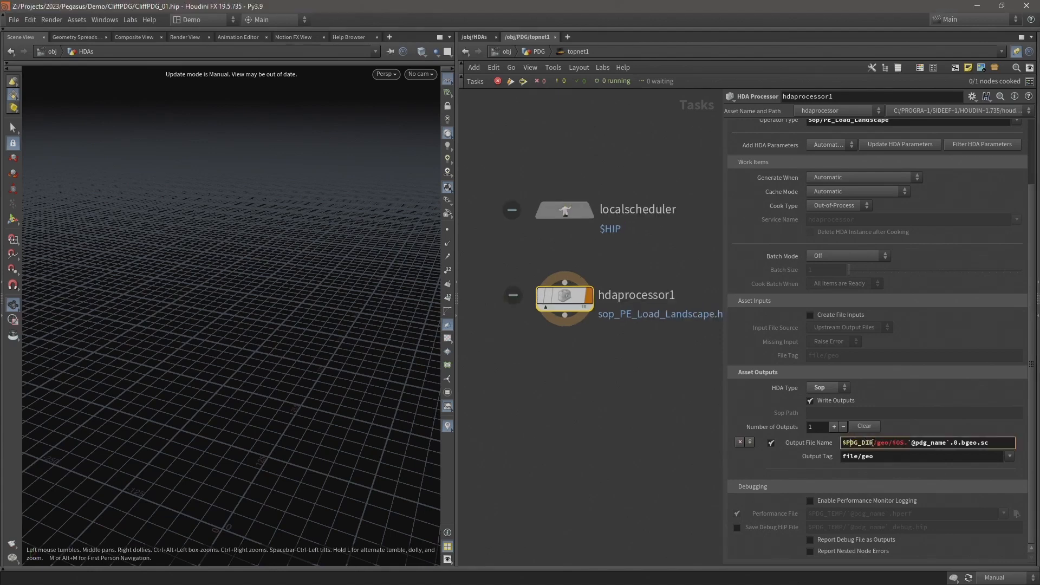
pyautogui.moveTo(873, 442); pyautogui.dragTo(838, 444)
pyautogui.moveTo(600, 249); pyautogui.dragTo(585, 216)
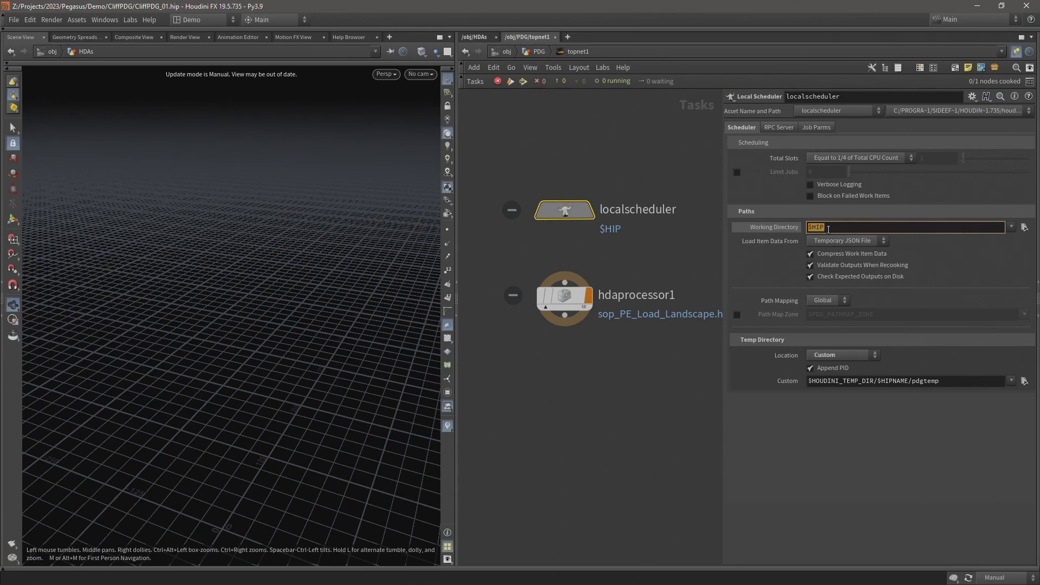
pyautogui.click(784, 225)
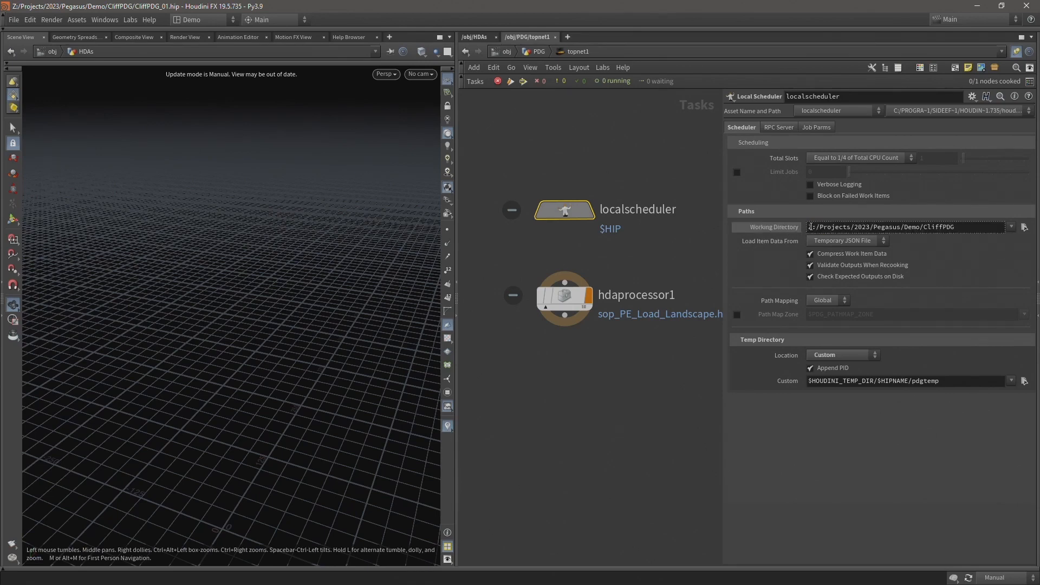
pyautogui.moveTo(807, 227); pyautogui.dragTo(969, 224)
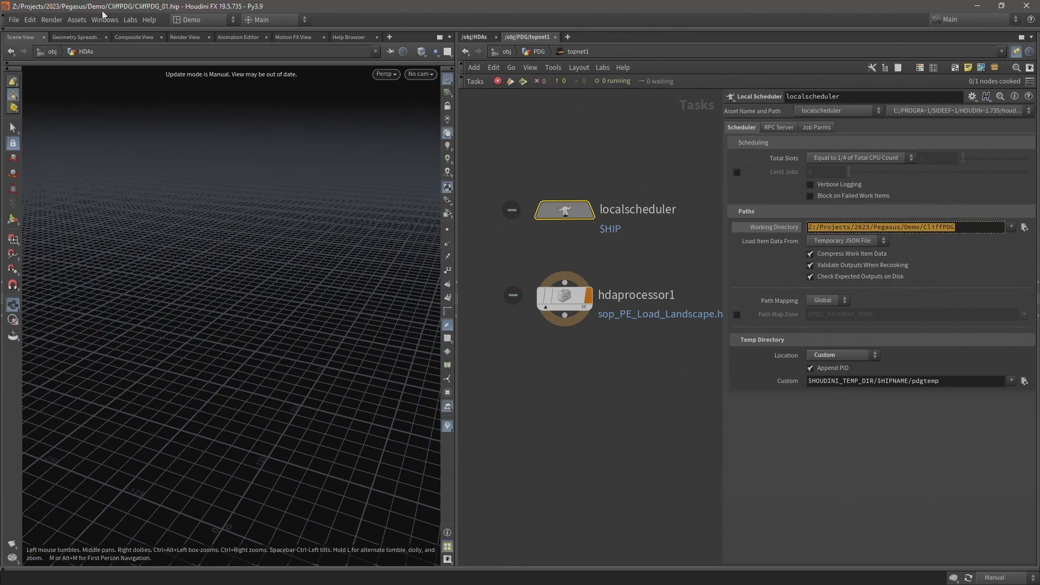
pyautogui.keyDown('ctrl'); pyautogui.middleClick(768, 226); pyautogui.keyUp('ctrl')
pyautogui.moveTo(612, 336); pyautogui.dragTo(535, 265)
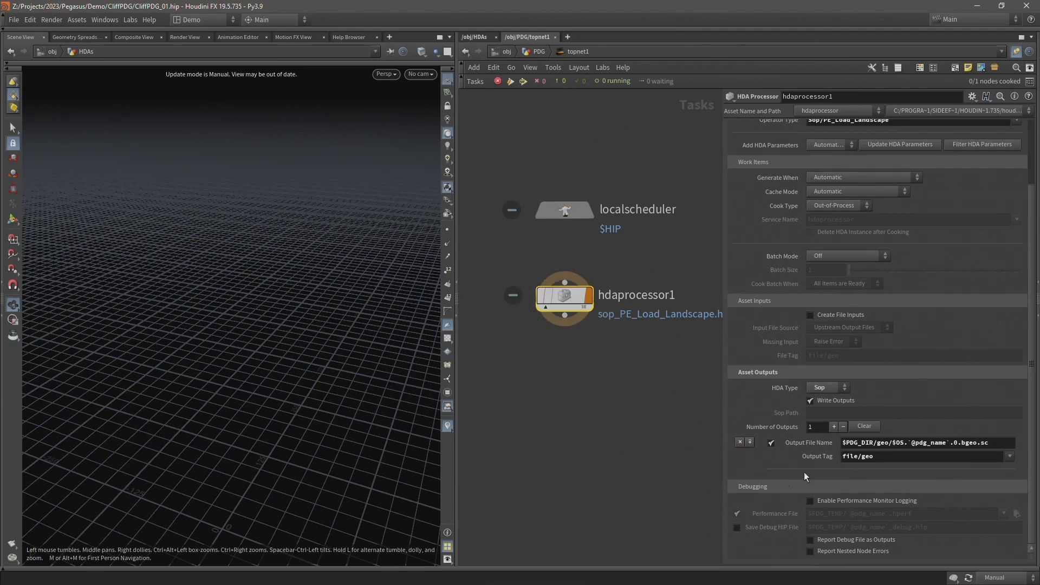
# Change hdaprocessor1's output file name to $PDG_DIR/$OS/ and display its evaluated path
pyautogui.doubleClick(881, 443)
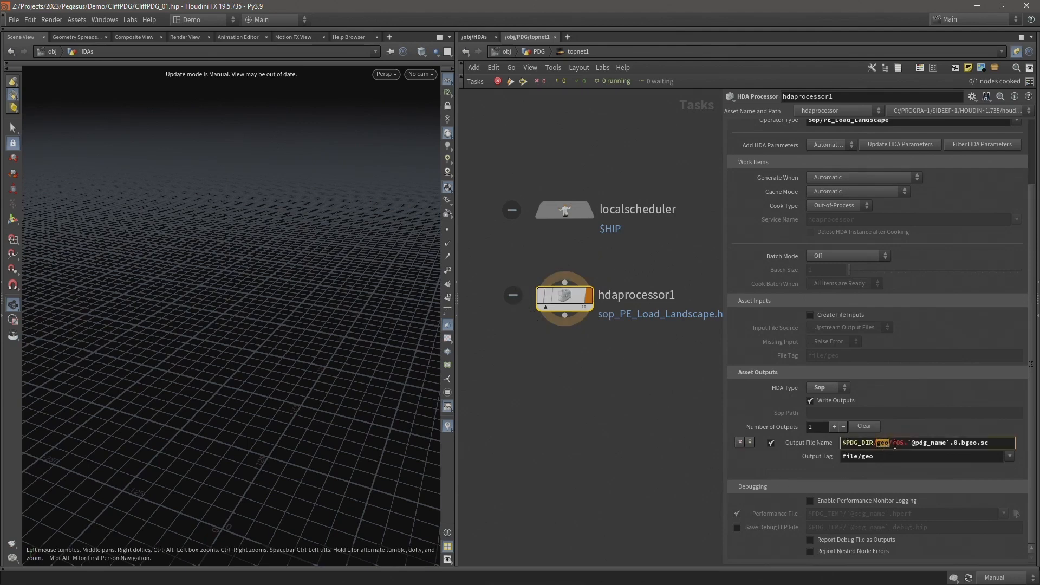
pyautogui.click(891, 441)
pyautogui.moveTo(891, 441); pyautogui.dragTo(998, 429)
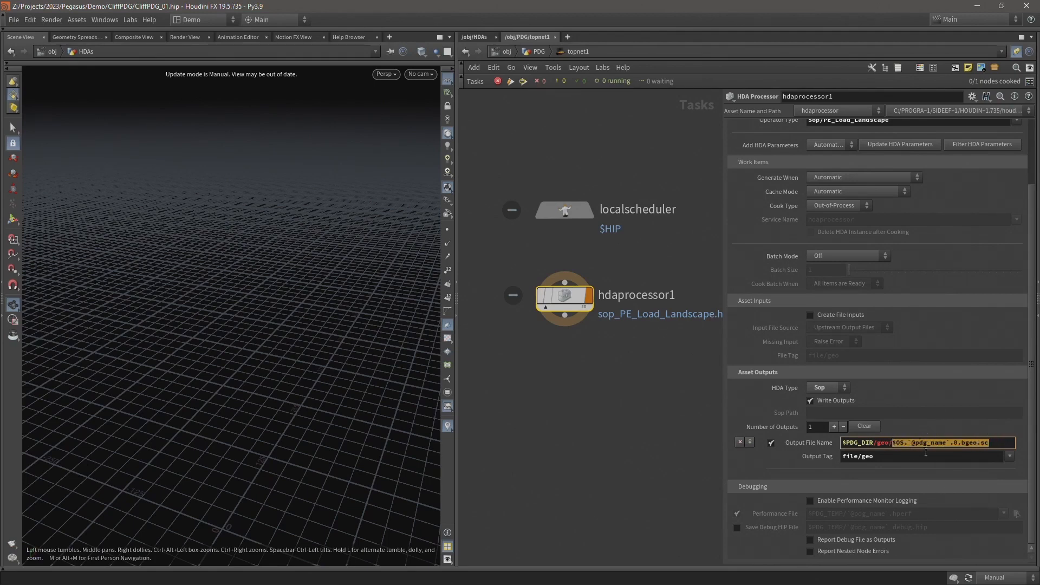
pyautogui.click(1003, 446)
pyautogui.moveTo(1002, 446); pyautogui.dragTo(874, 435)
pyautogui.write('$OS')
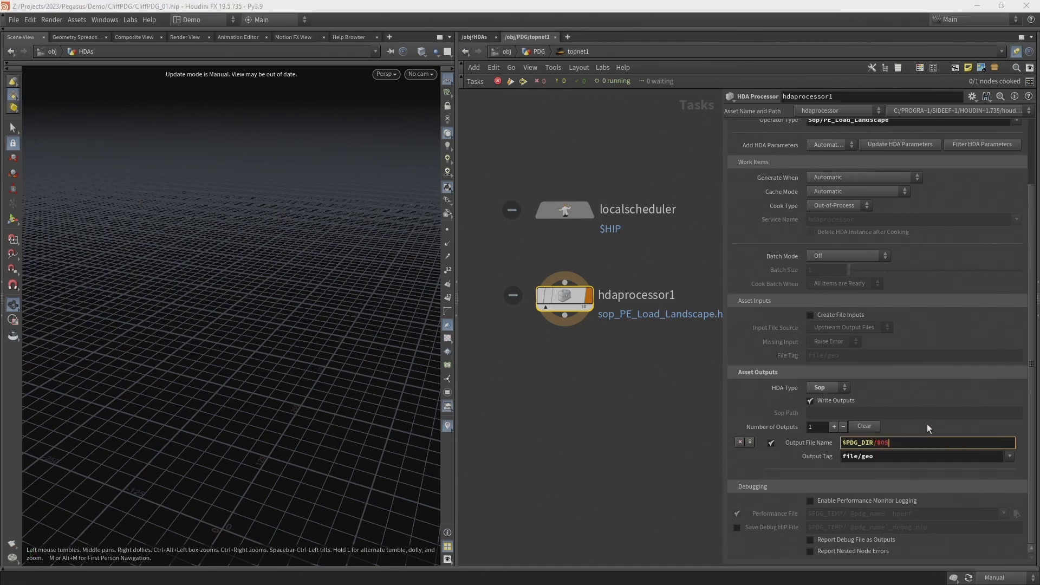
pyautogui.write('/')
pyautogui.moveTo(623, 296)
pyautogui.click(807, 444)
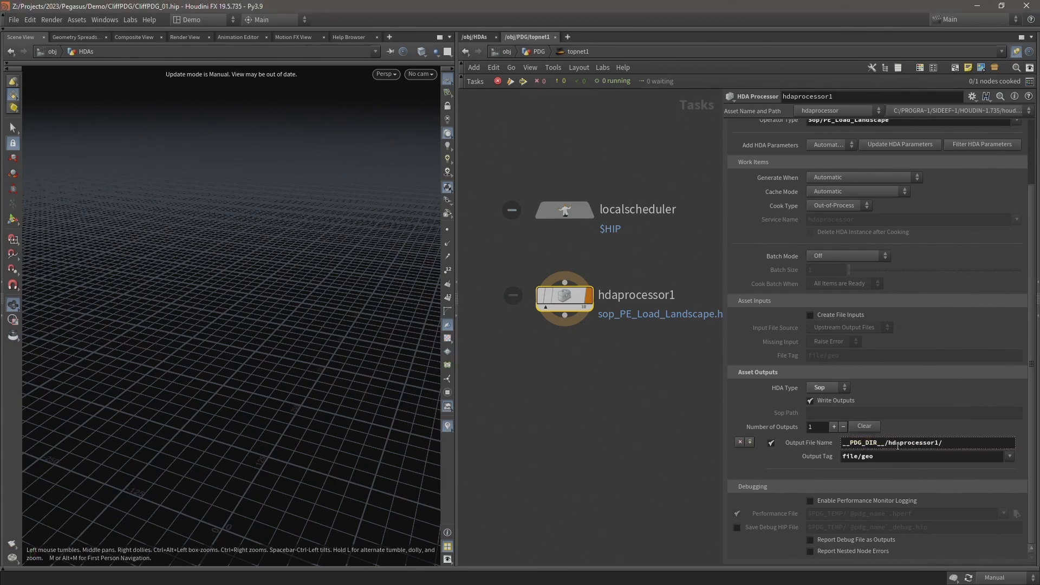
pyautogui.click(940, 442)
pyautogui.press('BackSpace')
pyautogui.write('/')
# Rename the hdaprocessor1 node to 01_Load_Landscape and switch its output file name back to the unevaluated expression
pyautogui.doubleClick(622, 297)
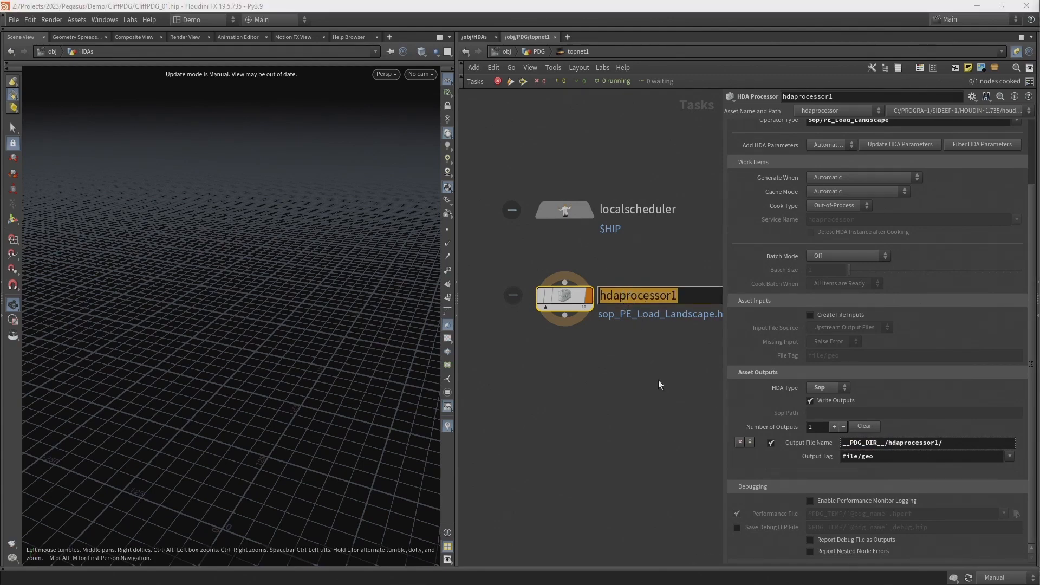
pyautogui.write('01_L')
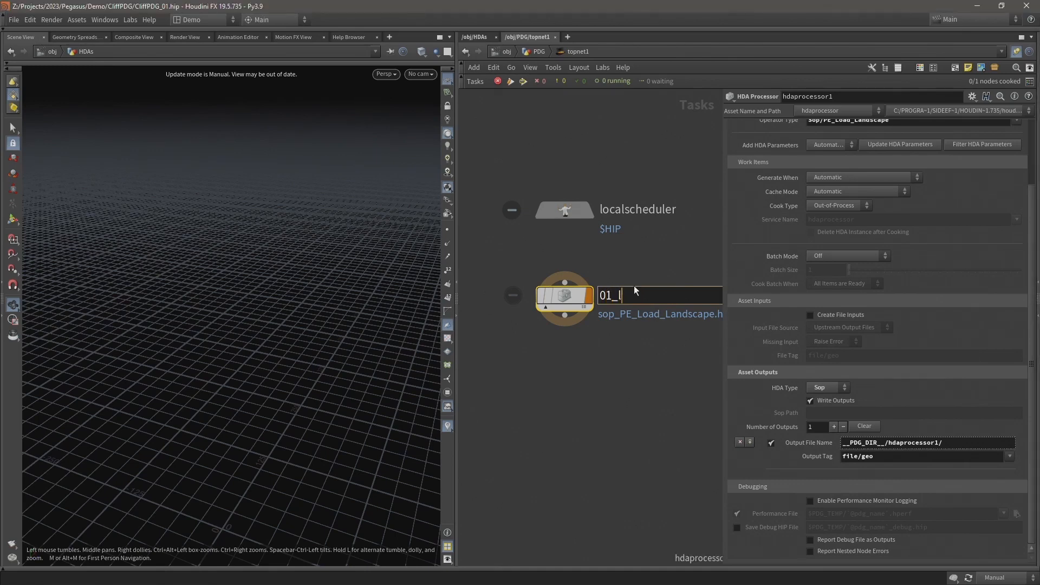
pyautogui.write('oad_Landscape')
pyautogui.press('Return')
pyautogui.write('1_Load')
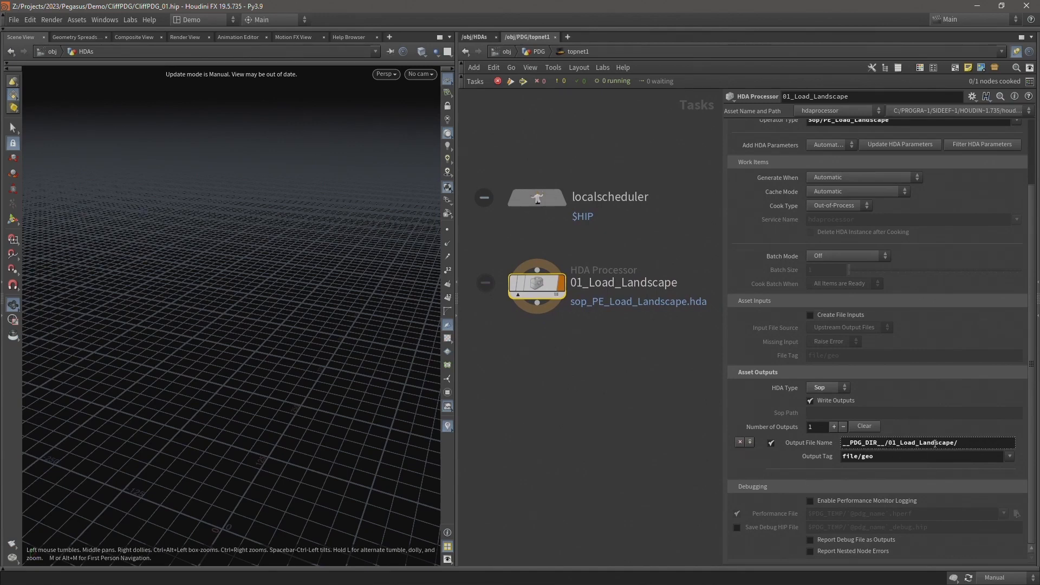
pyautogui.click(823, 444)
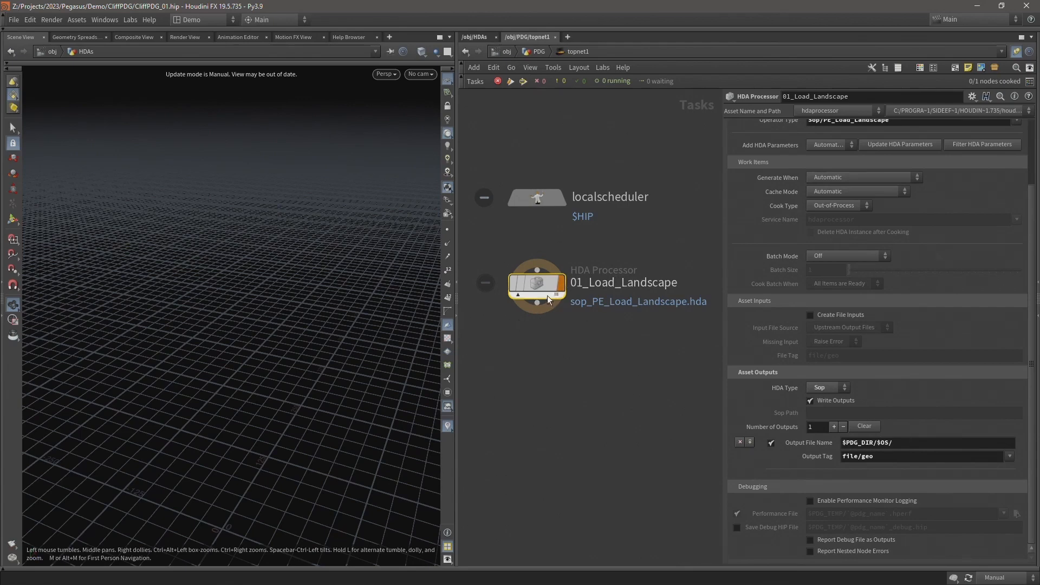
pyautogui.moveTo(579, 298)
pyautogui.click(912, 447)
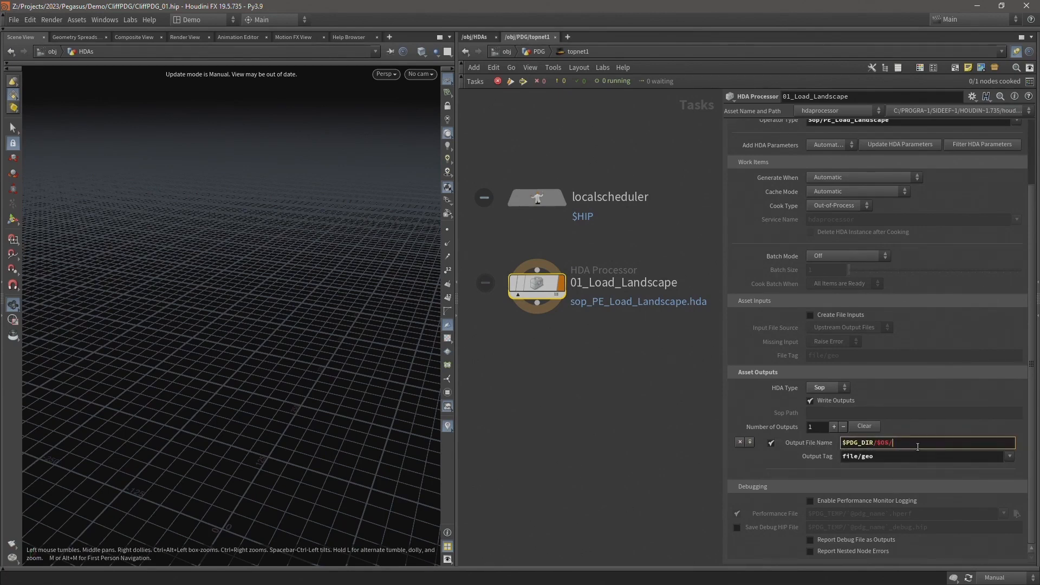
pyautogui.write('`$OS`_`@pdg_index')
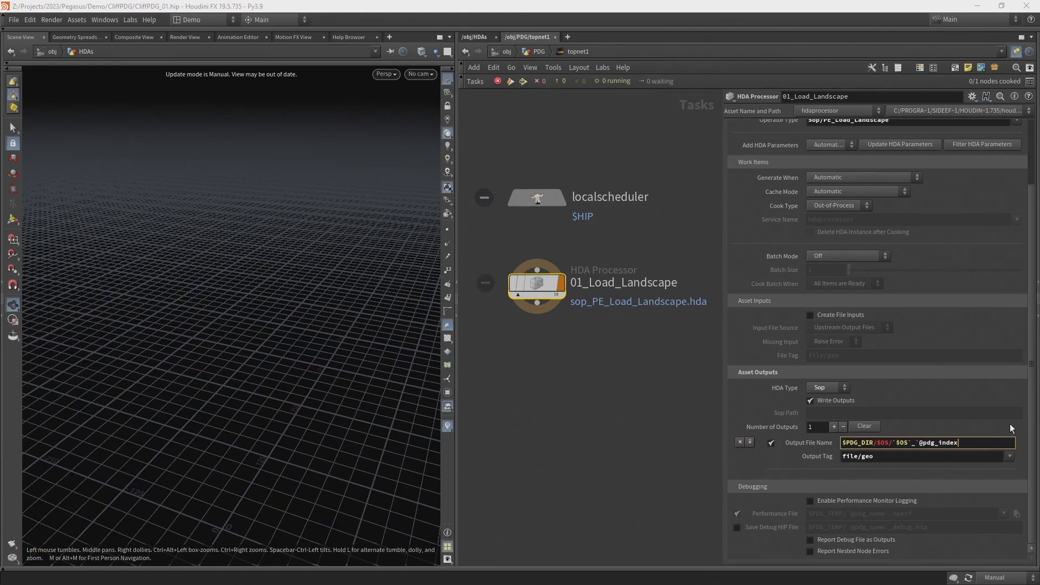
pyautogui.write('`.bgeo')
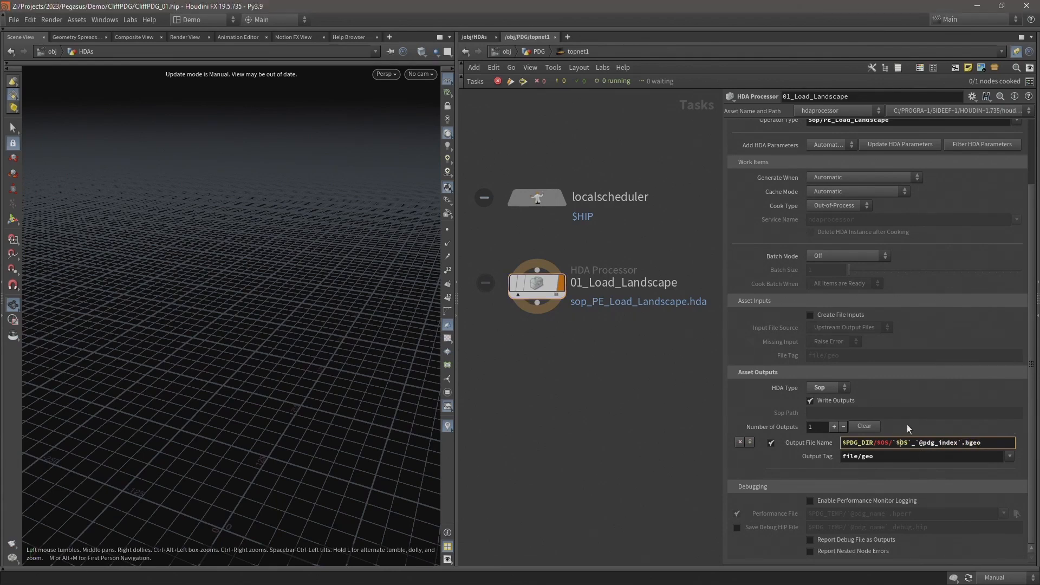
# Select 01_Load_Landscape's work item and examine the evaluated output file name and the work item's index and attributes
pyautogui.click(516, 298)
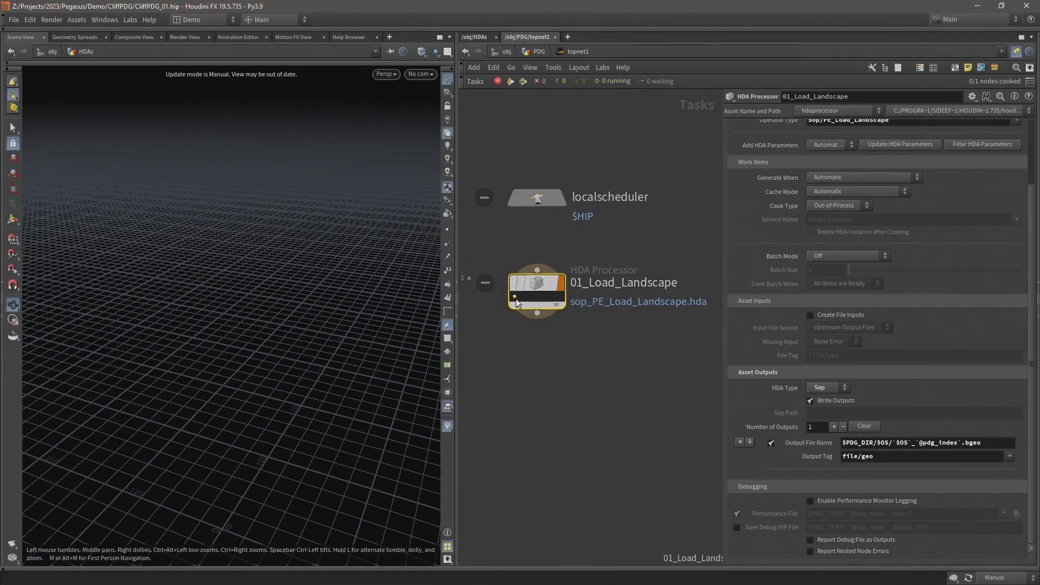
pyautogui.click(814, 444)
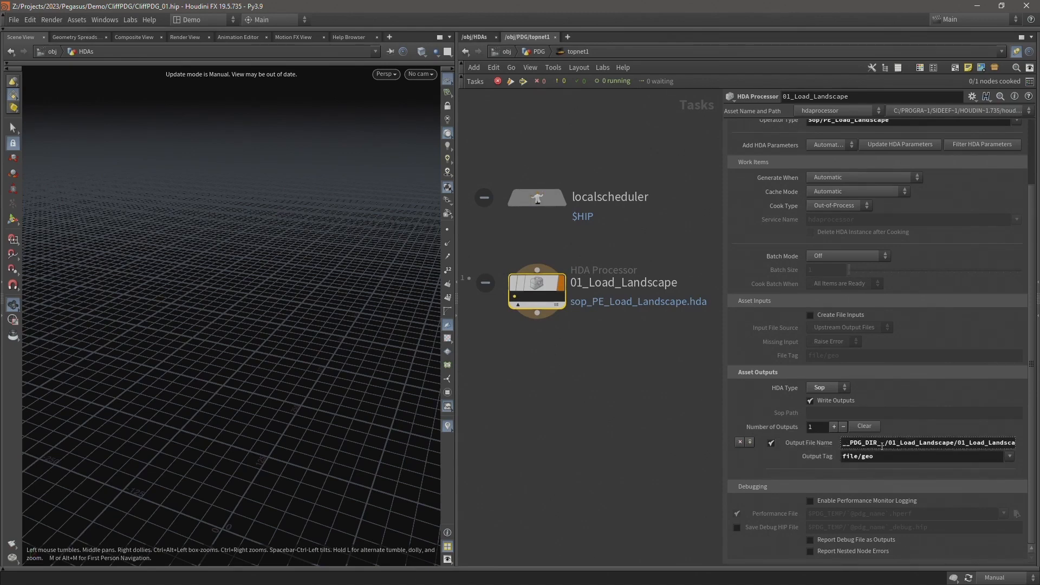
pyautogui.moveTo(916, 443); pyautogui.dragTo(1028, 443)
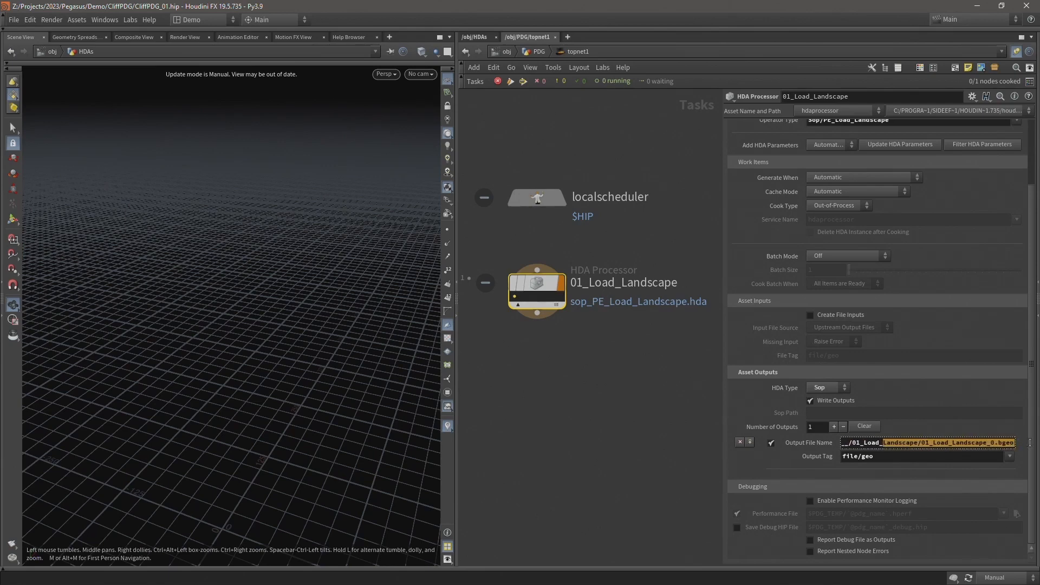
pyautogui.click(987, 441)
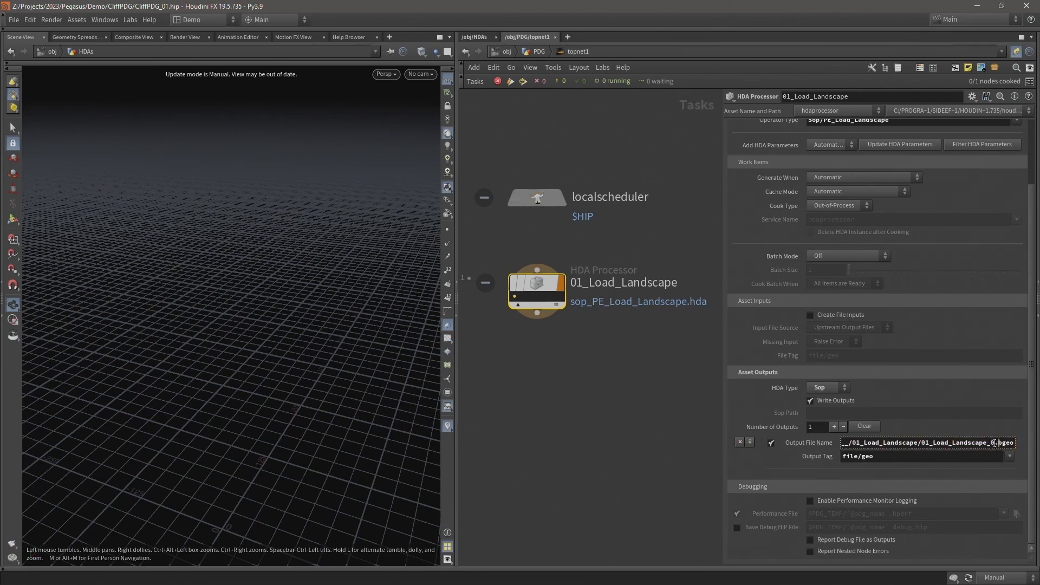
pyautogui.middleClick(515, 297)
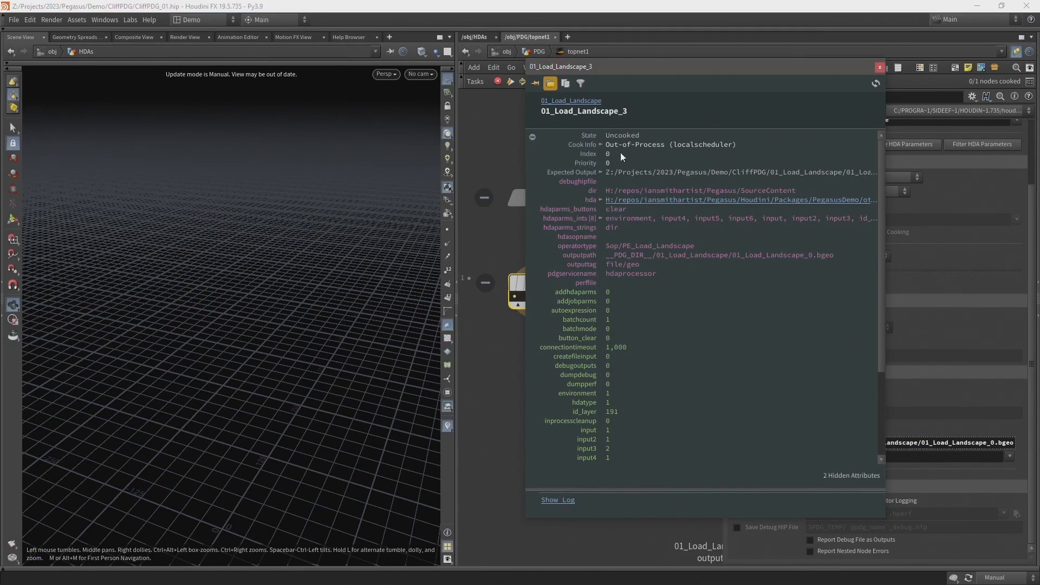
pyautogui.click(879, 68)
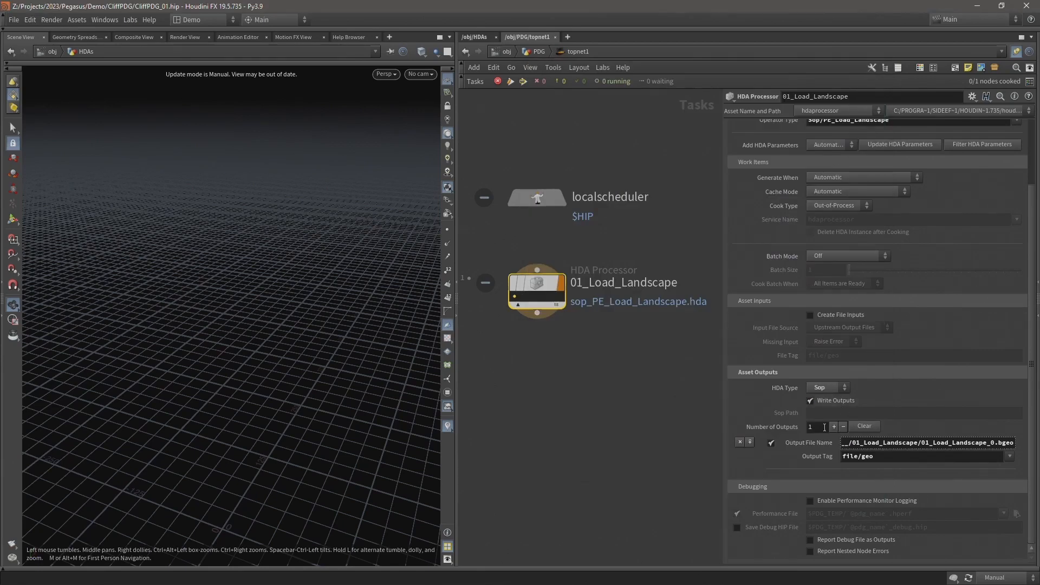
pyautogui.click(811, 447)
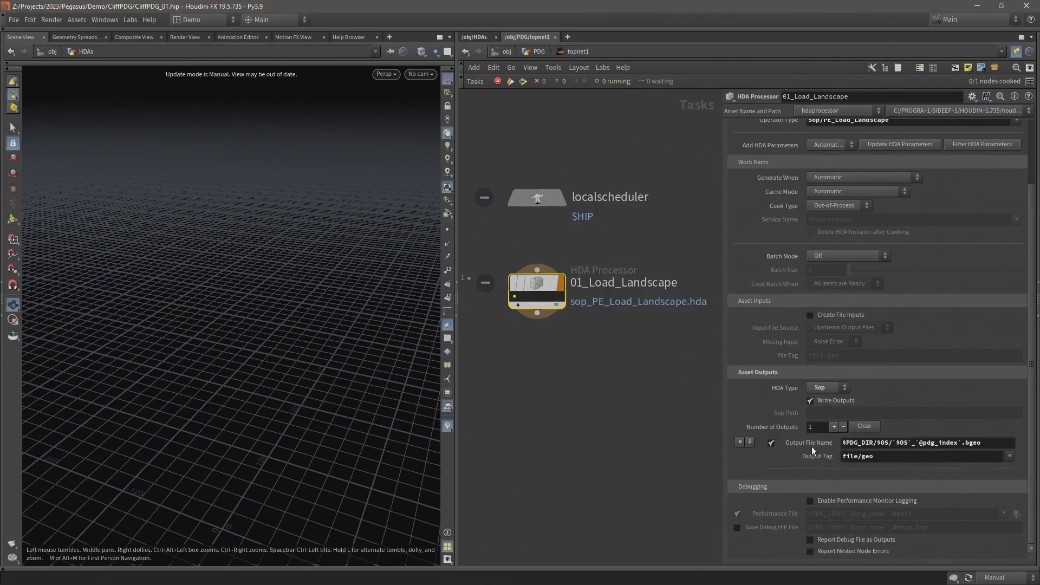
pyautogui.click(917, 443)
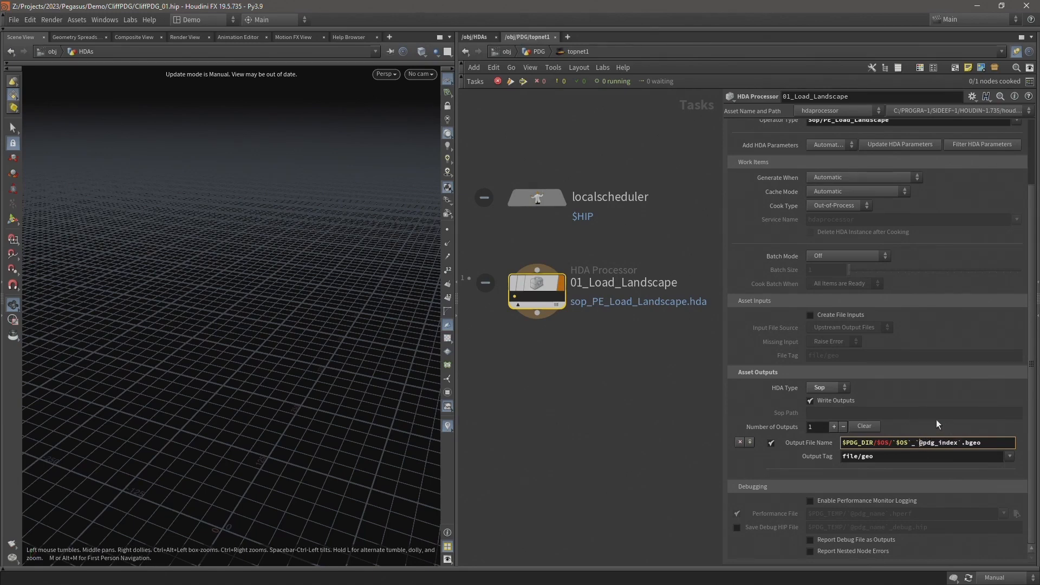
pyautogui.write('padzero')
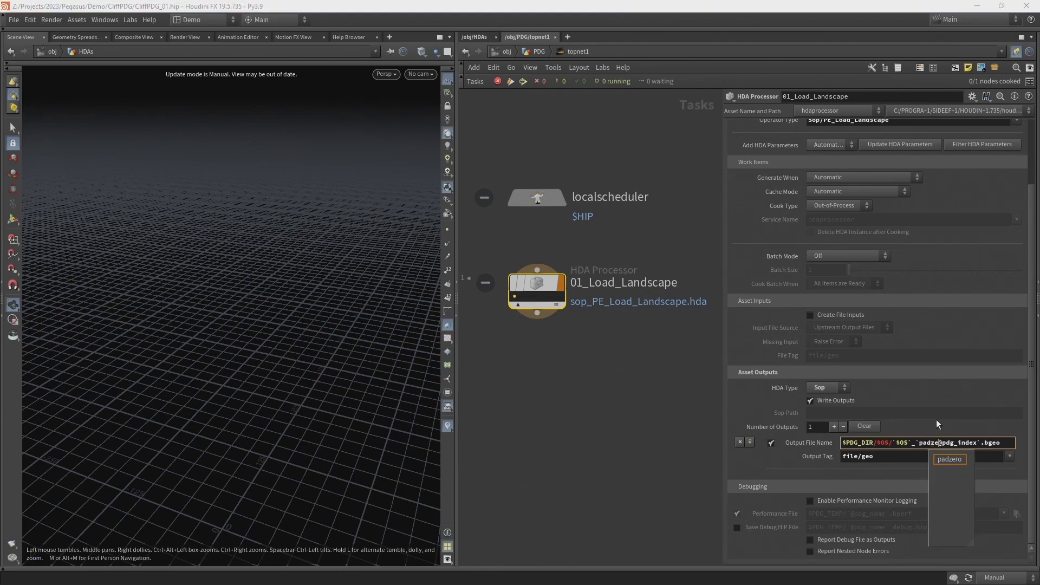
pyautogui.write('(')
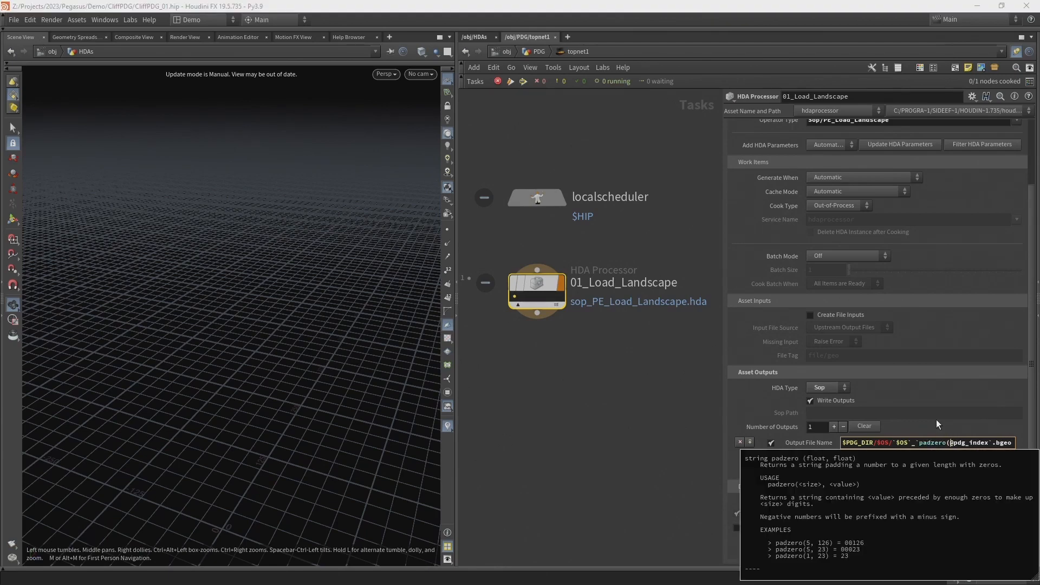
pyautogui.write('4,')
pyautogui.click(995, 442)
pyautogui.write(')')
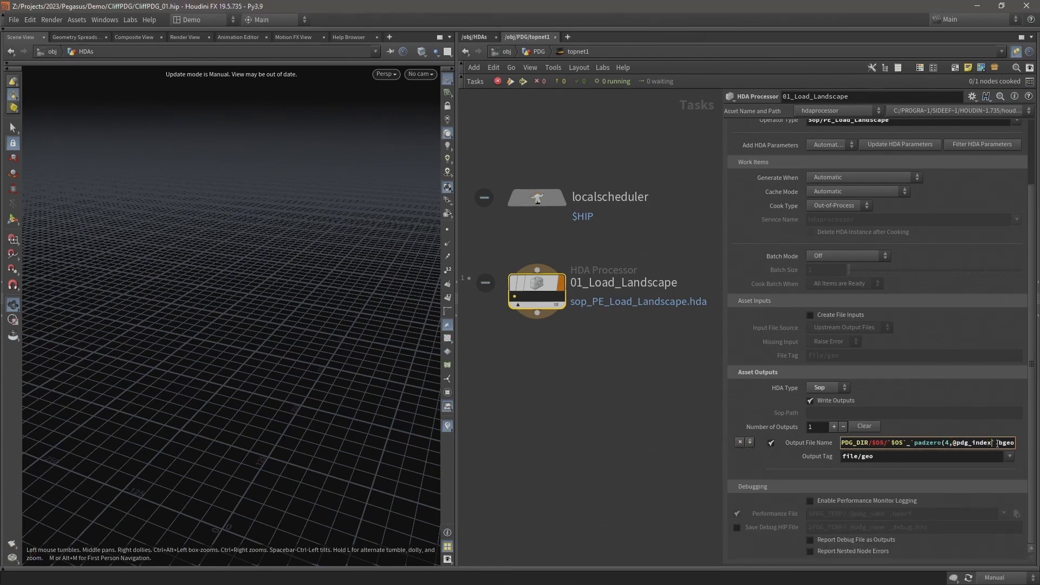
pyautogui.write(')')
pyautogui.press('Return')
# Display 01_Load_Landscape's evaluated output file name and check the end of the path
pyautogui.click(809, 443)
pyautogui.click(996, 442)
pyautogui.press('End')
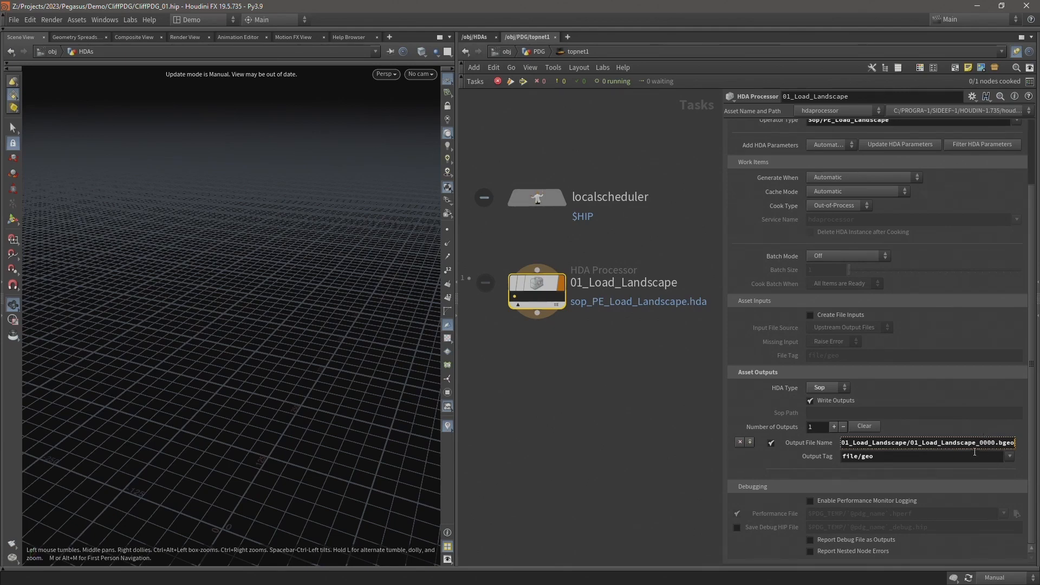
# Add an HDA Processor node fed by 01_Load_Landscape and check the HDAs network for the HDA that follows PE_Load_Landscape1
pyautogui.click(536, 313)
pyautogui.click(556, 401)
pyautogui.click(558, 406)
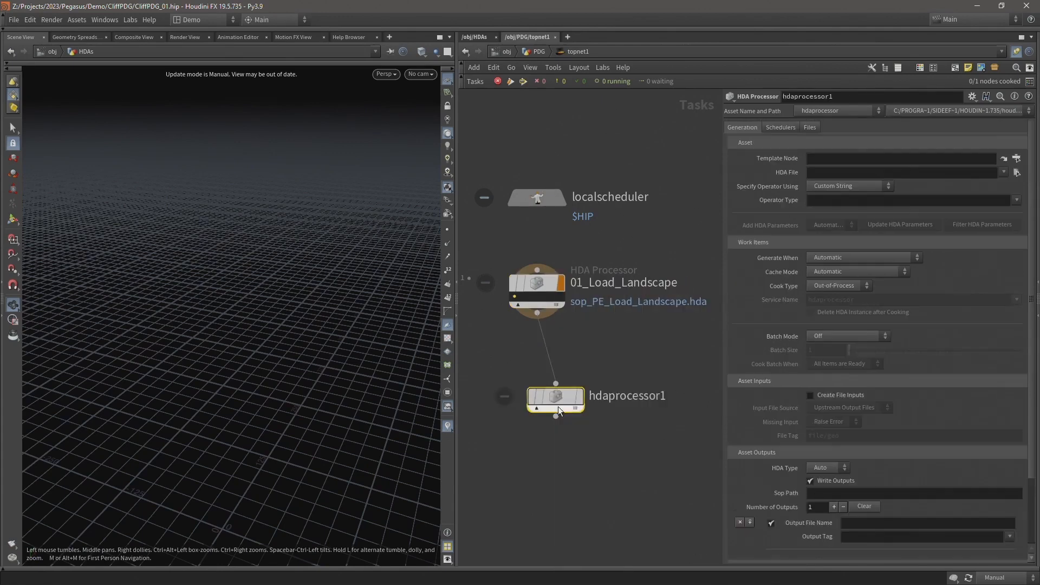
pyautogui.click(477, 37)
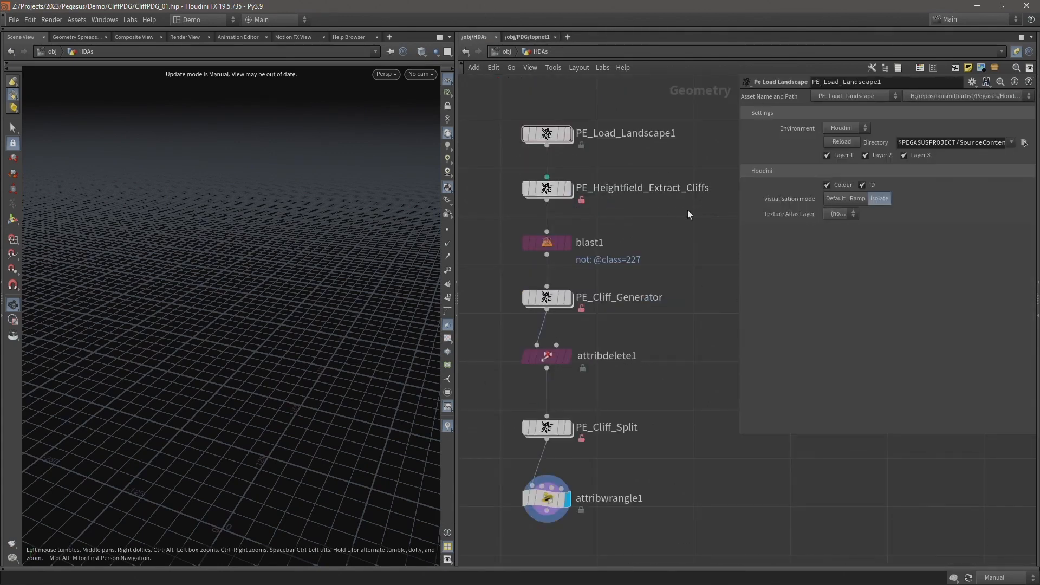
pyautogui.click(525, 36)
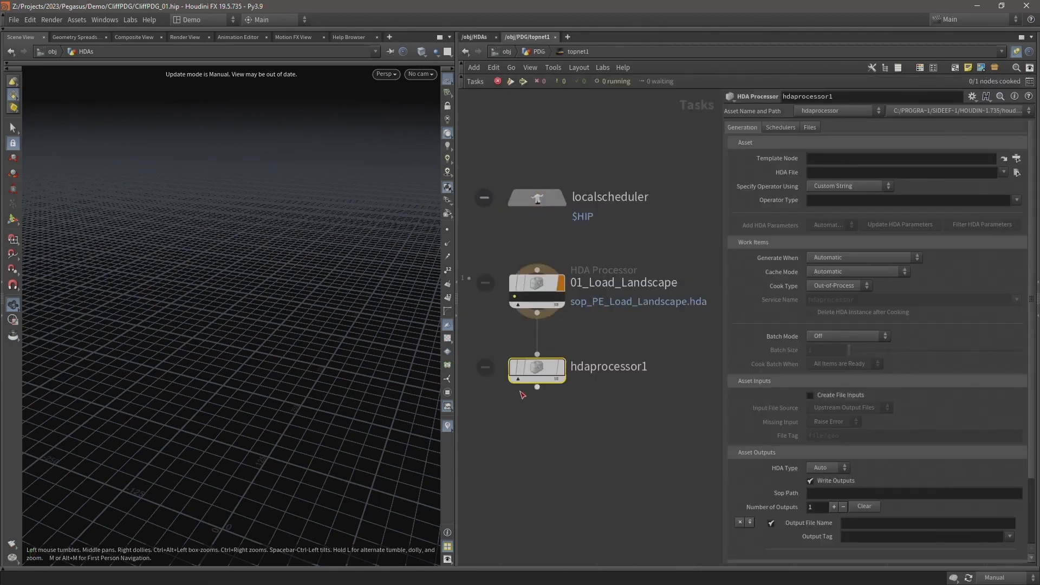
# Load sop_PE_Heightfield_Extract_Cliffs.1.0.hda as hdaprocessor1's HDA file and reselect 01_Load_Landscape
pyautogui.moveTo(535, 369)
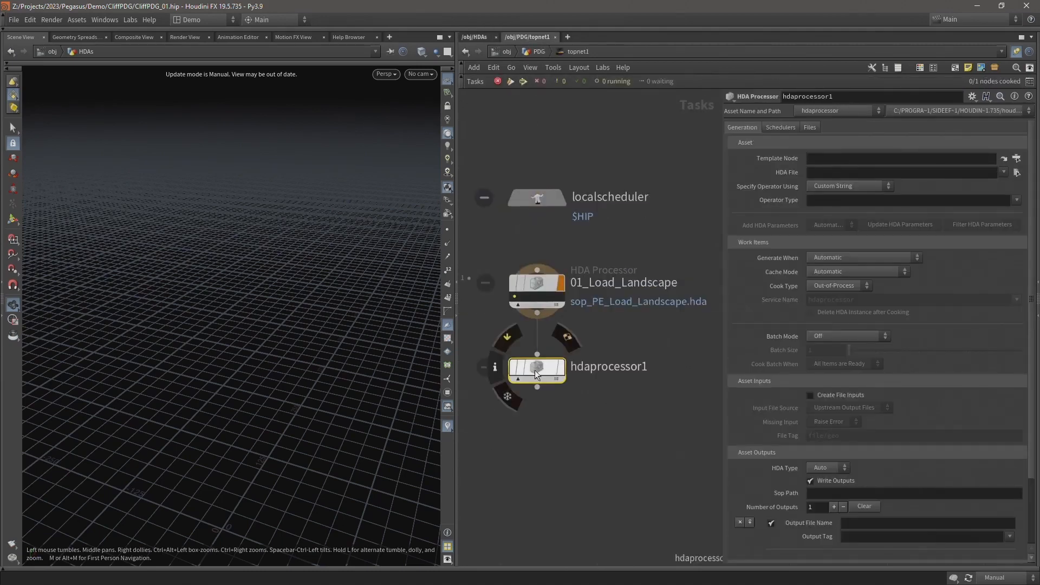
pyautogui.click(1016, 173)
pyautogui.doubleClick(831, 122)
pyautogui.click(588, 246)
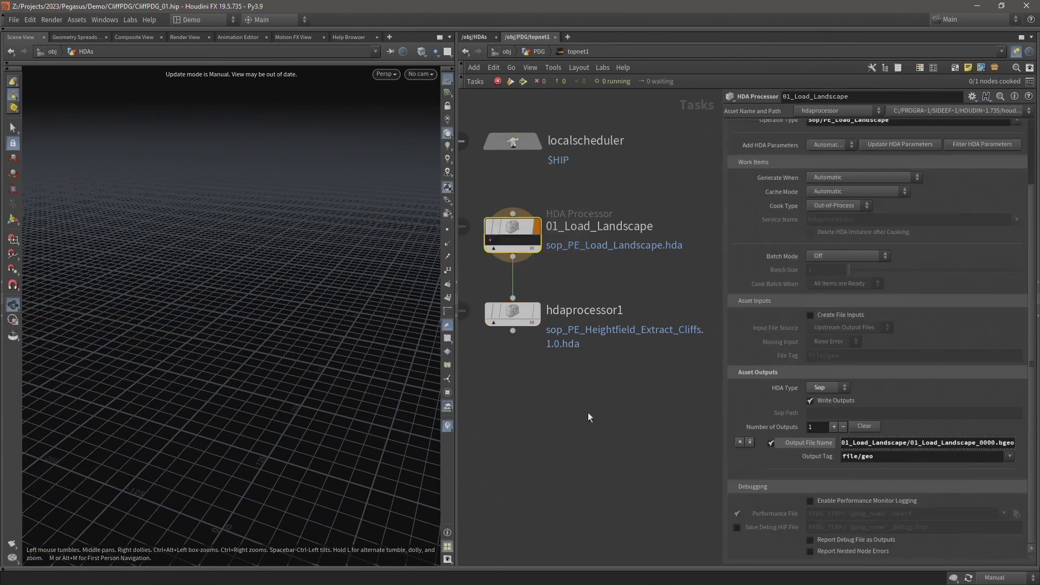
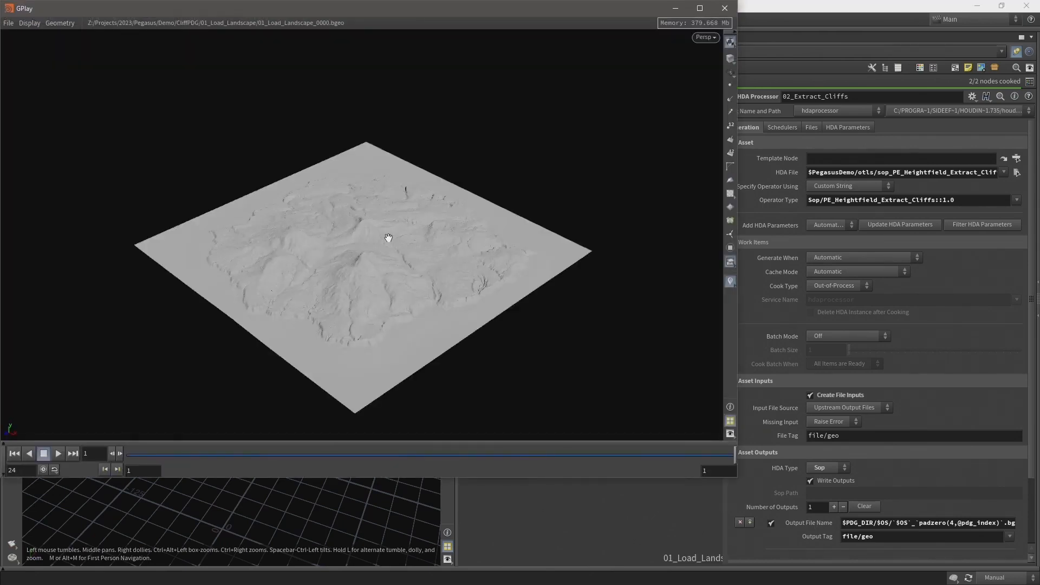
# Inspect 01_Load_Landscape's cooked terrain in GPlay from several angles, and close the viewer
pyautogui.moveTo(388, 239); pyautogui.dragTo(303, 233)
pyautogui.scroll(3, 314, 260)
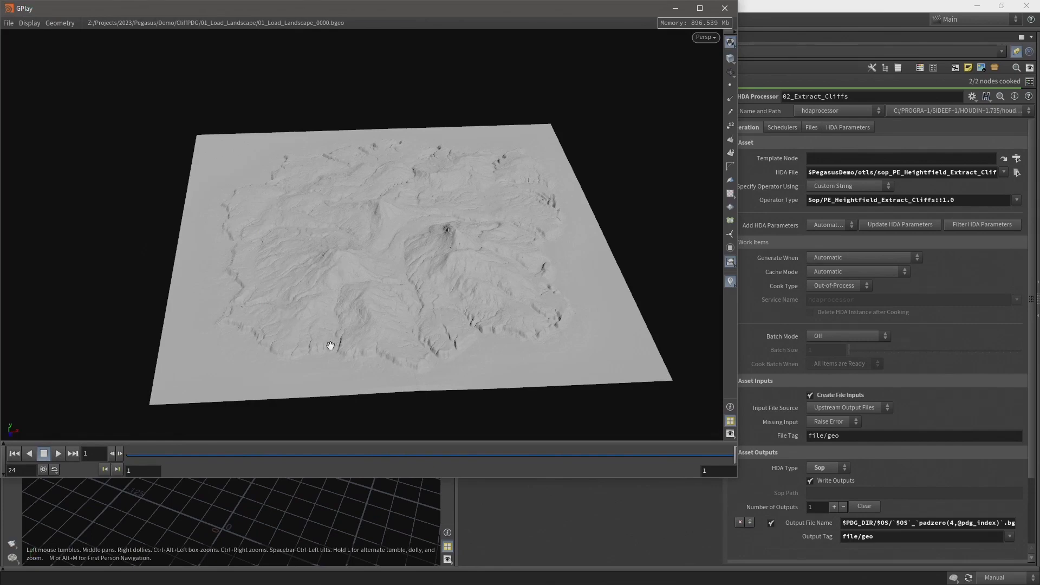
pyautogui.moveTo(330, 344); pyautogui.dragTo(405, 205)
pyautogui.scroll(2, 401, 200)
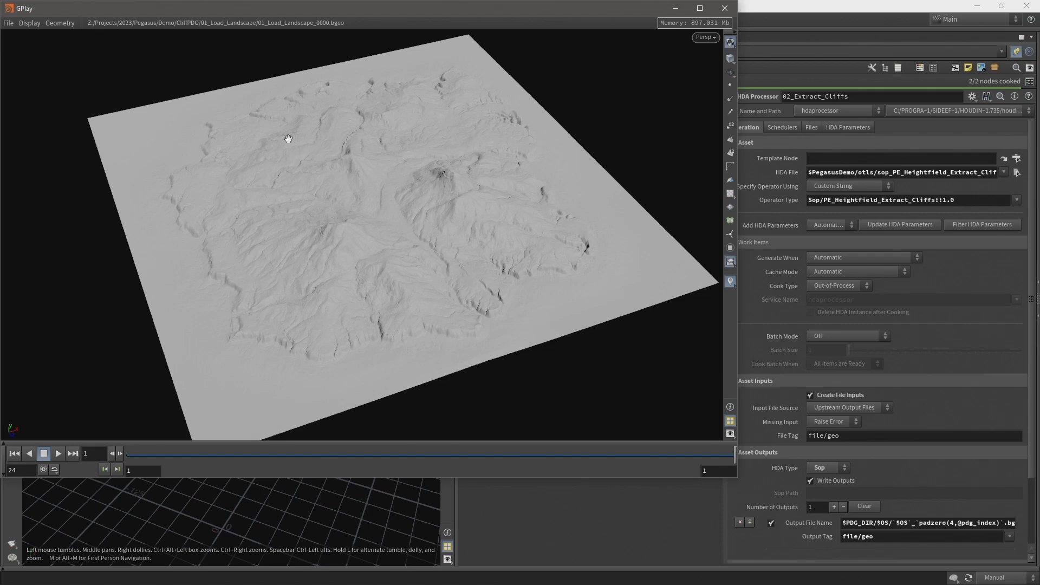
pyautogui.click(723, 8)
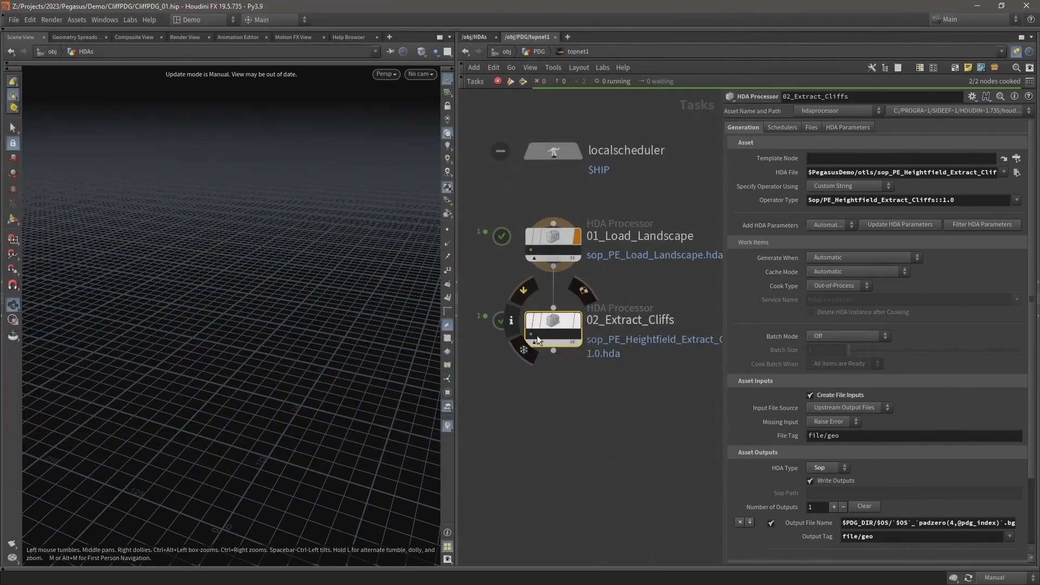
# View the task output of 02_Extract_Cliffs' work item in GPlay, inspect the cliff geometry and close the viewer
pyautogui.rightClick(528, 333)
pyautogui.click(555, 364)
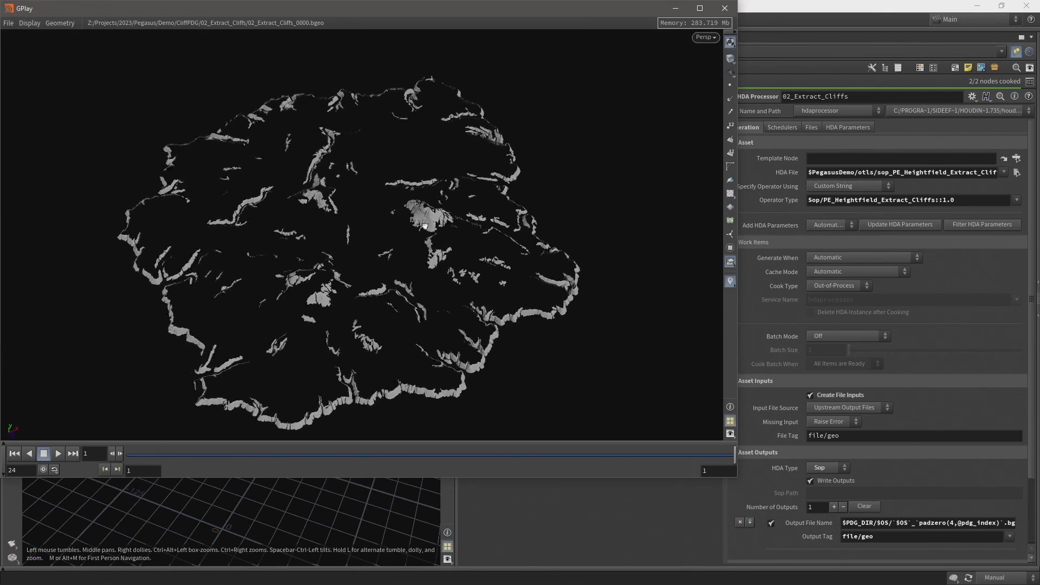
pyautogui.moveTo(525, 303); pyautogui.dragTo(557, 193)
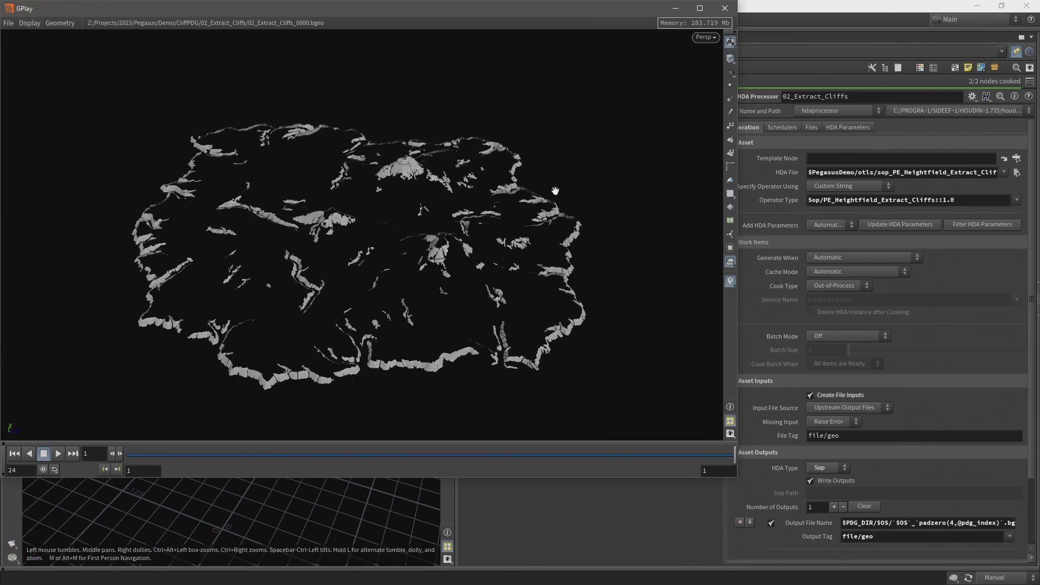
pyautogui.click(725, 8)
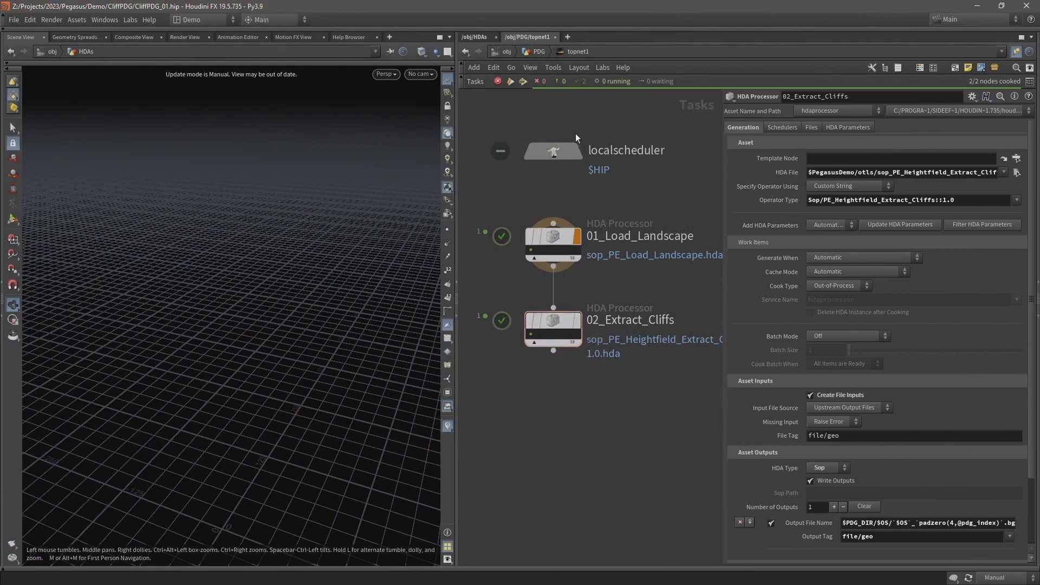
# Go inside PE_Heightfield_Extract_Cliffs in the HDAs network and examine connectivity1's class attribute and the individual cliff pieces
pyautogui.click(480, 34)
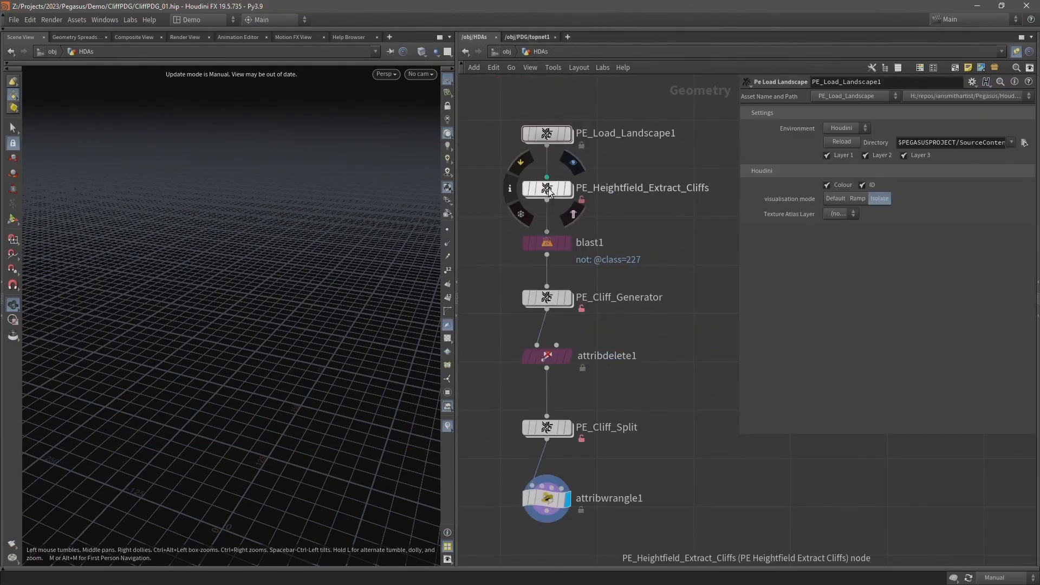
pyautogui.doubleClick(552, 190)
pyautogui.moveTo(640, 348); pyautogui.dragTo(612, 306, button='middle')
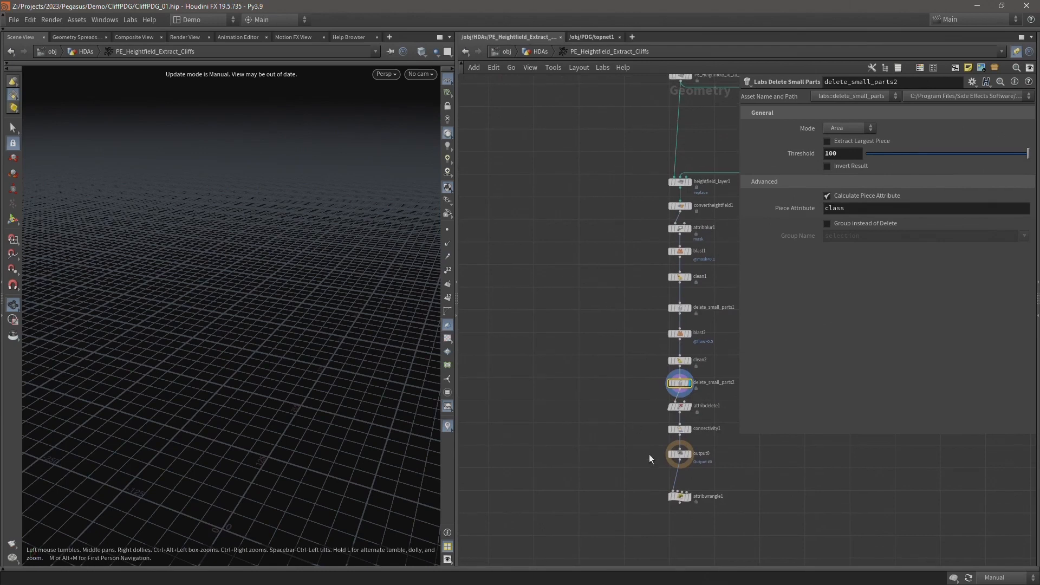
pyautogui.moveTo(649, 443); pyautogui.dragTo(515, 324, button='middle')
pyautogui.scroll(4, 548, 340)
pyautogui.moveTo(513, 267); pyautogui.dragTo(613, 326)
pyautogui.click(867, 125)
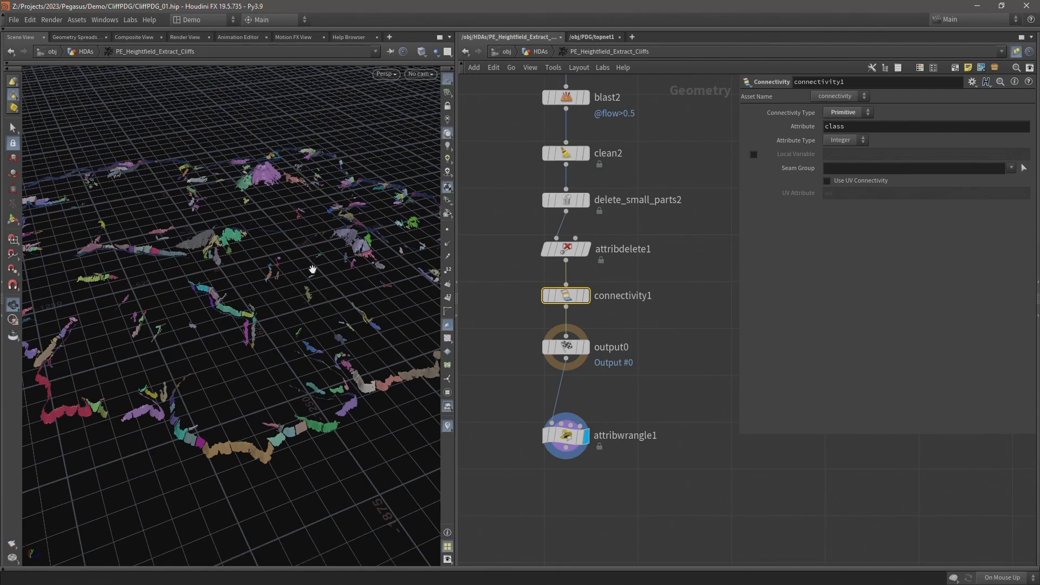
# Return to the PDG task network and add a Geometry Import node connected below 02_Extract_Cliffs
pyautogui.click(596, 37)
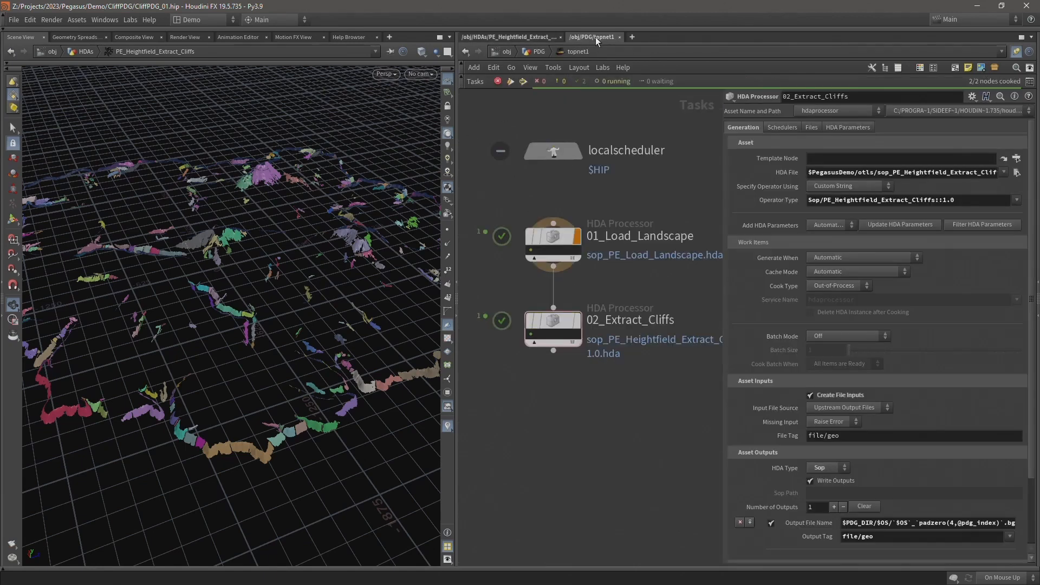
pyautogui.moveTo(571, 399); pyautogui.dragTo(617, 300, button='middle')
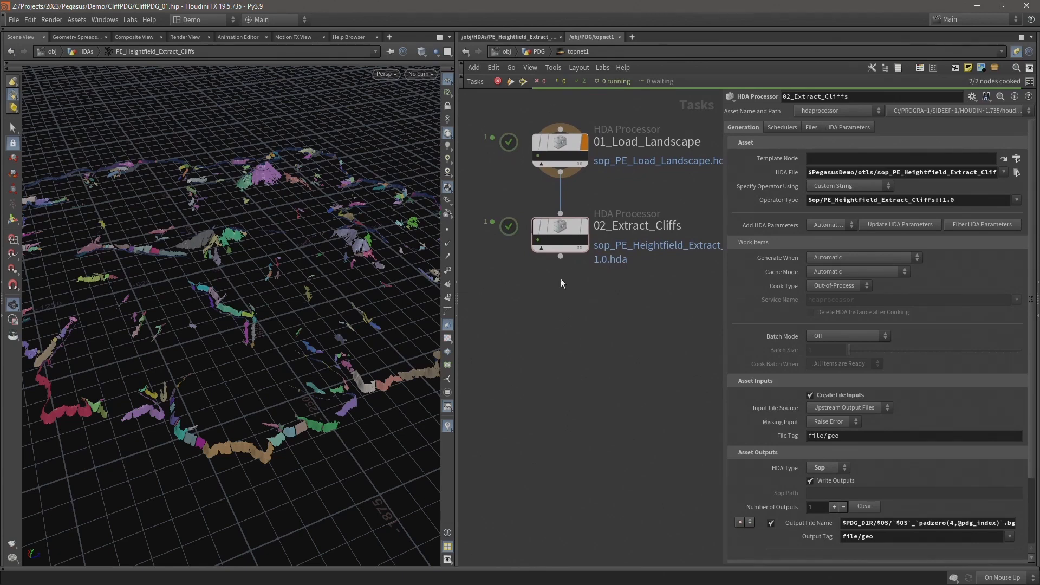
pyautogui.press('Tab')
pyautogui.write('geom')
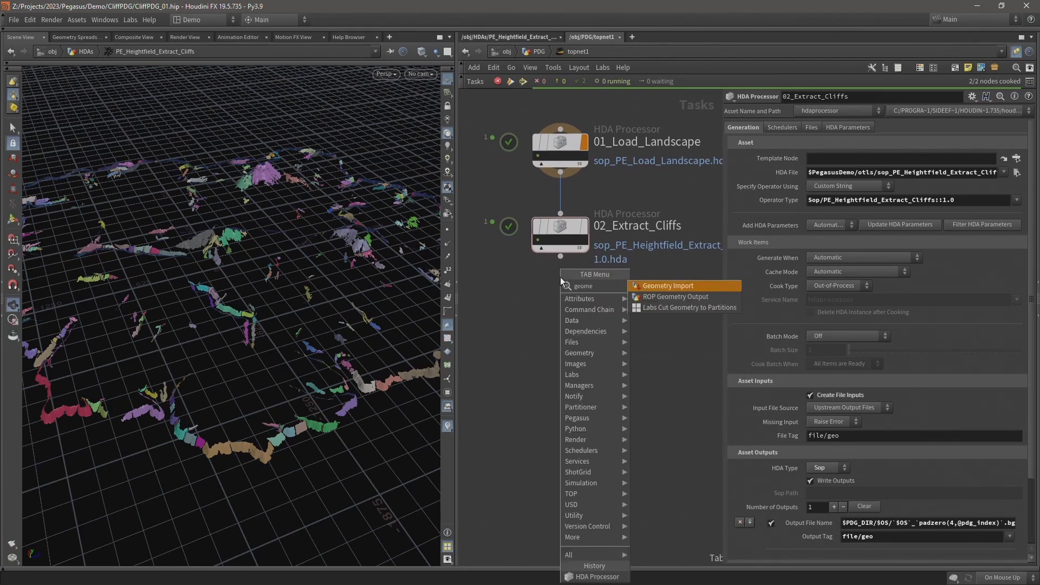
pyautogui.press('Return')
pyautogui.click(560, 278)
pyautogui.moveTo(560, 278); pyautogui.dragTo(560, 307)
pyautogui.moveTo(612, 325); pyautogui.dragTo(578, 311, button='middle')
pyautogui.click(762, 128)
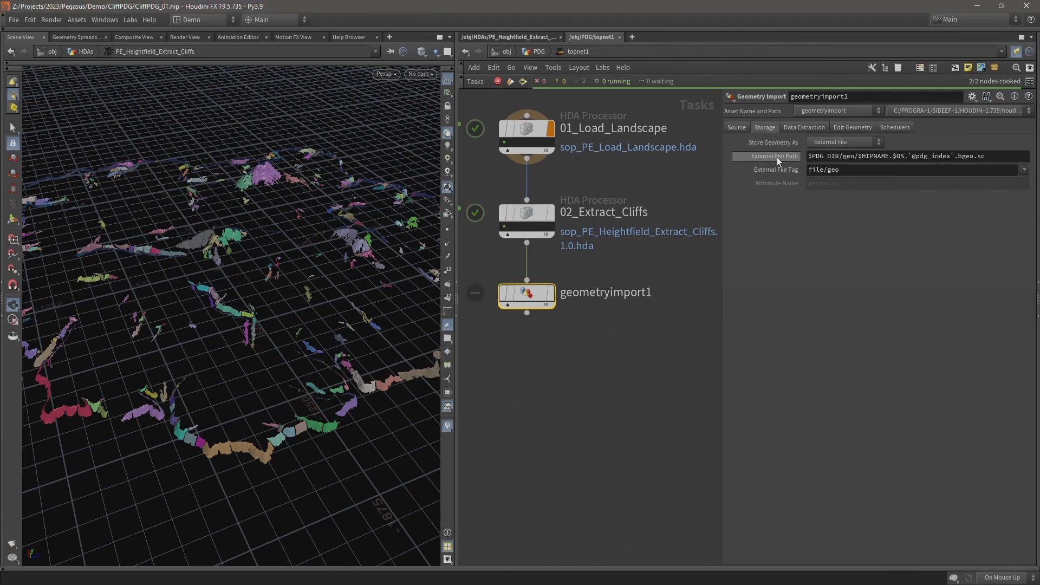
pyautogui.doubleClick(606, 293)
pyautogui.write('03_Exctrac')
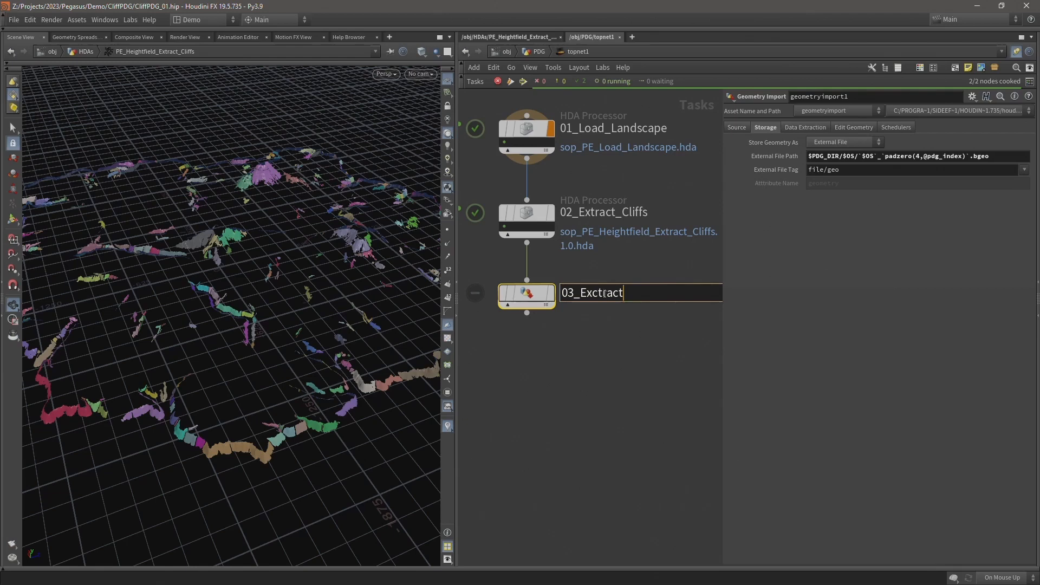
pyautogui.write('t_Cliffs_Split')
pyautogui.press('Return')
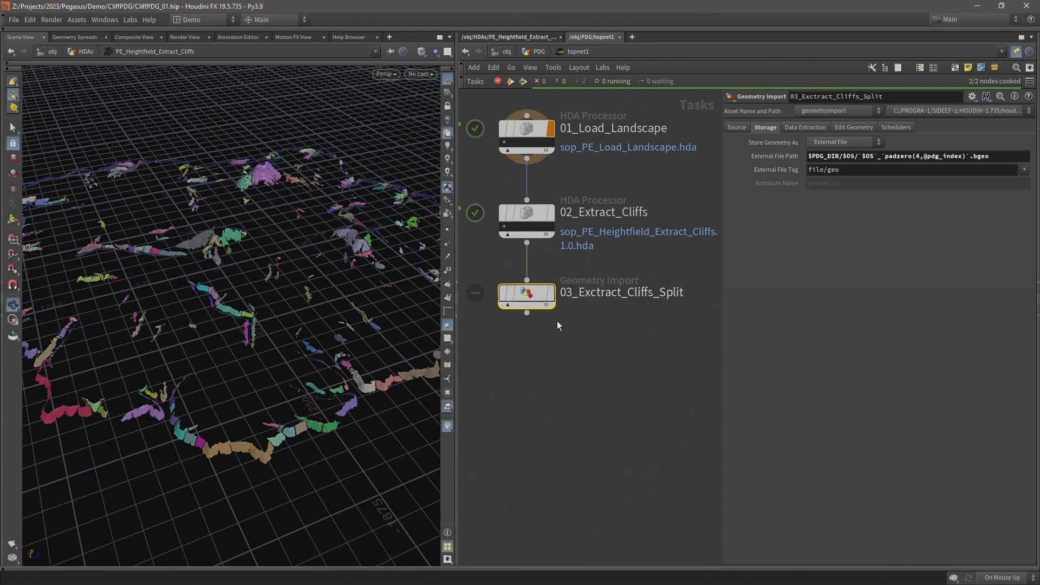
# Configure the Geometry Import's data extraction to copy from the Primitive class and create a work item for Each Piece Attribute Value
pyautogui.click(796, 125)
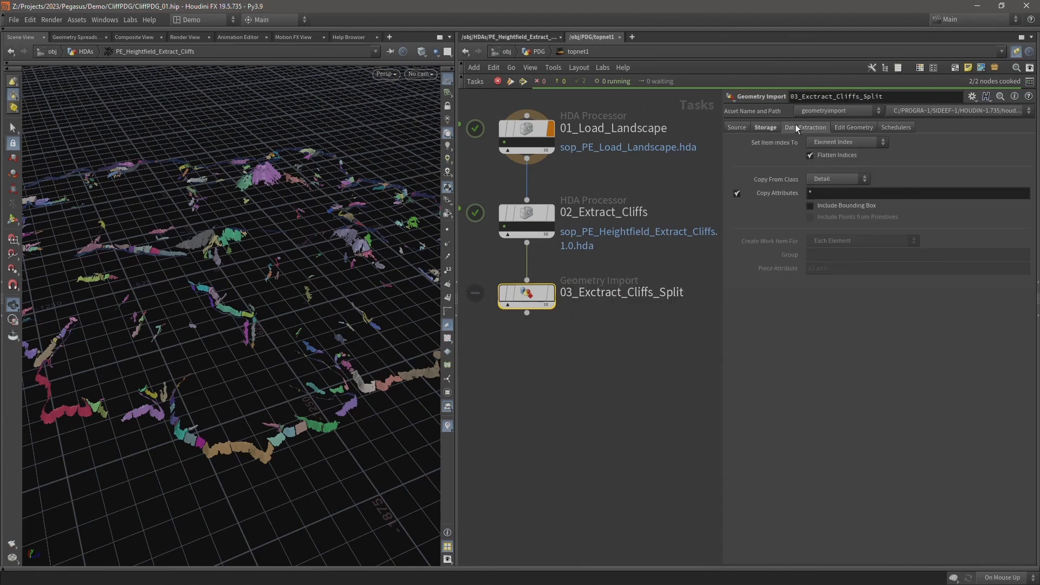
pyautogui.click(820, 180)
pyautogui.click(829, 203)
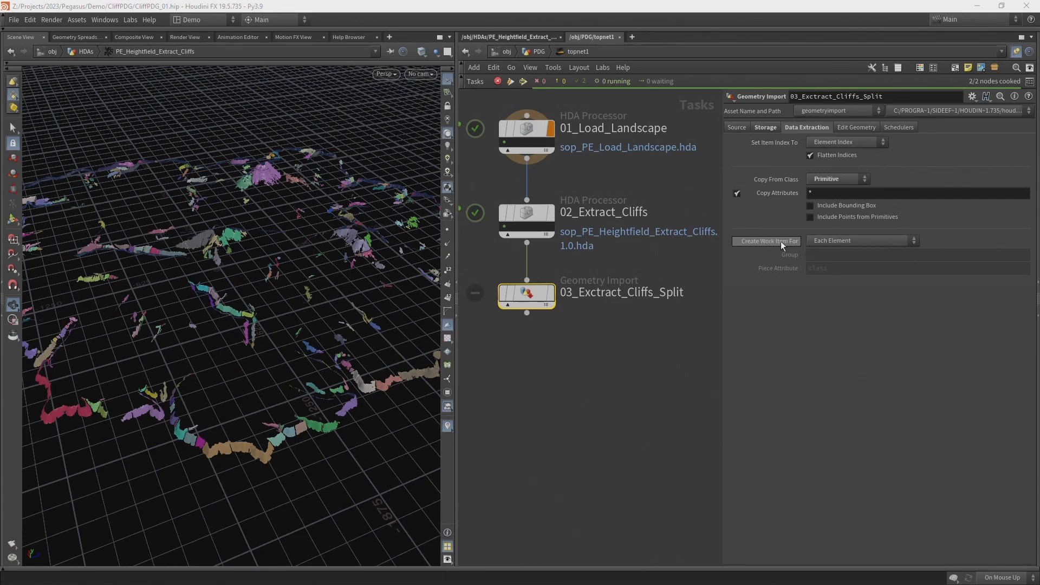
pyautogui.click(826, 241)
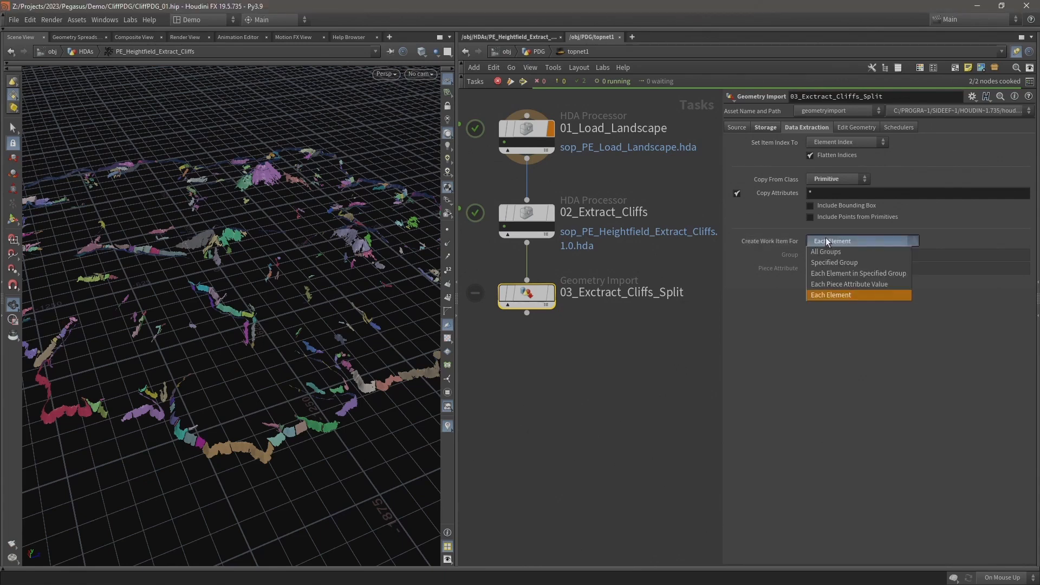
pyautogui.click(843, 284)
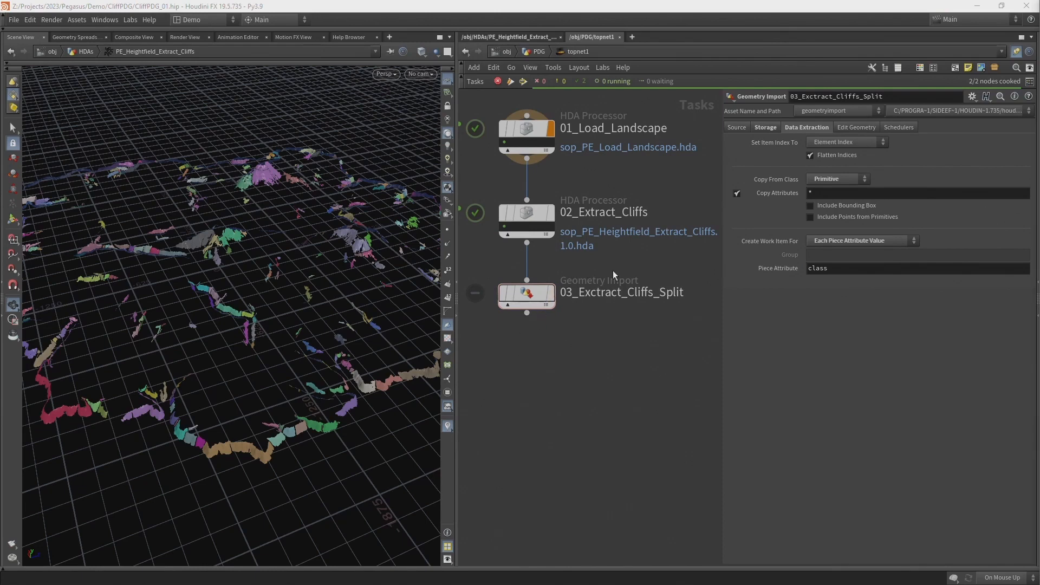
pyautogui.moveTo(619, 261); pyautogui.dragTo(483, 324)
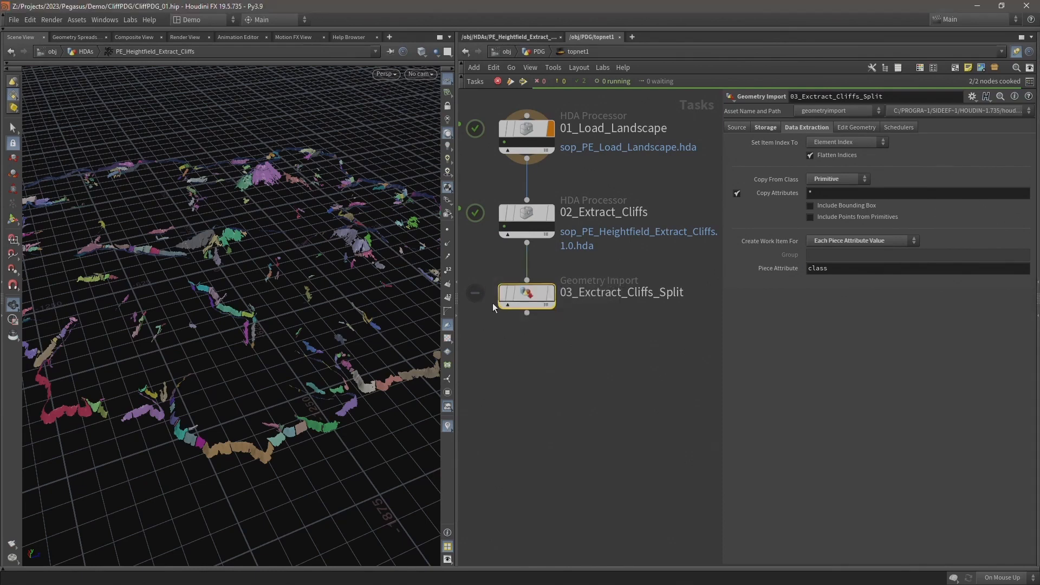
pyautogui.moveTo(601, 261); pyautogui.dragTo(489, 186)
pyautogui.moveTo(606, 265); pyautogui.dragTo(487, 323)
# Correct the Geometry Import node's name to 03_Extract_Cliffs_Split
pyautogui.doubleClick(580, 293)
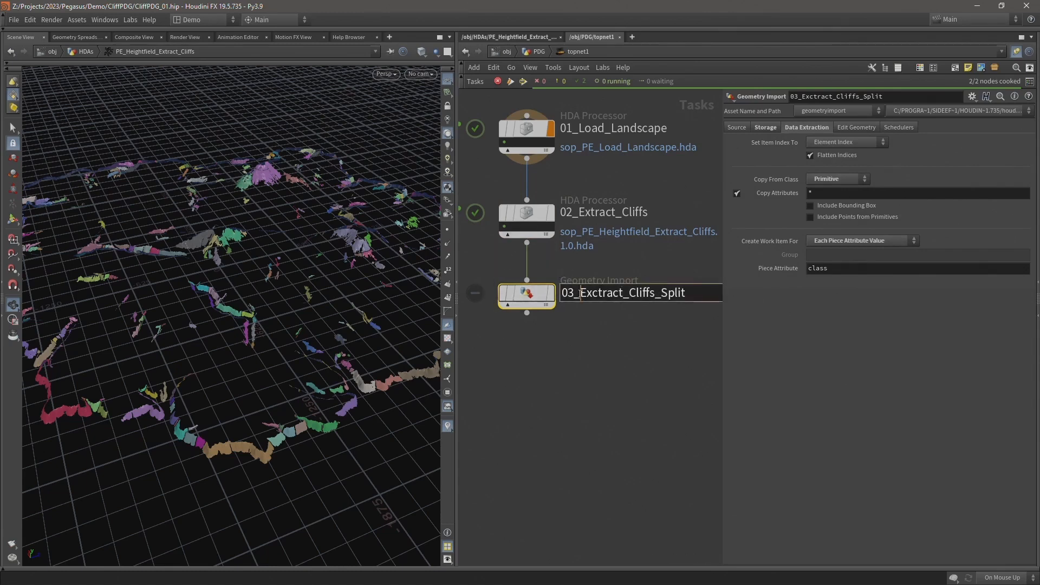
pyautogui.moveTo(580, 293); pyautogui.dragTo(726, 296)
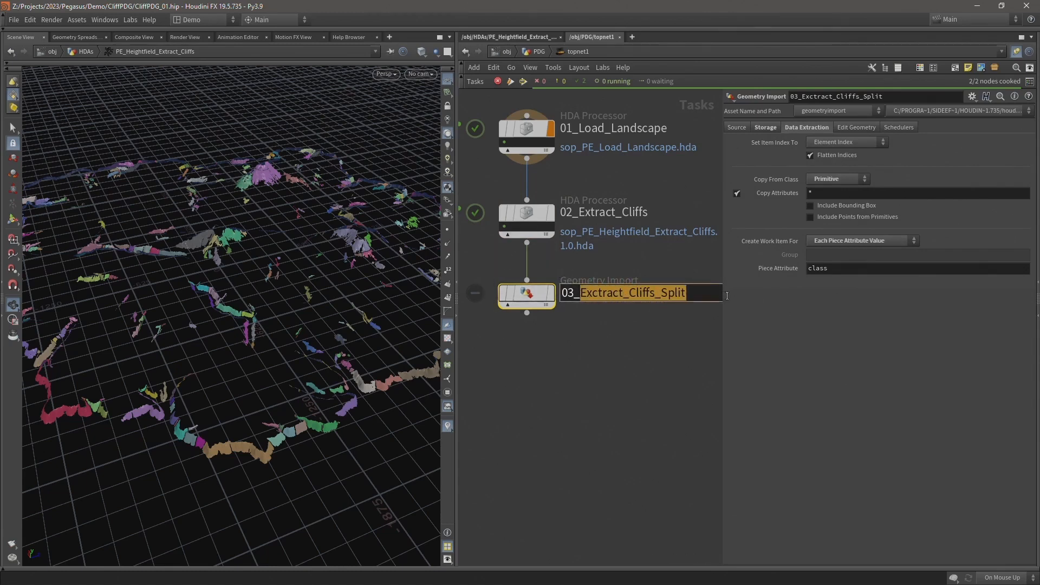
pyautogui.write('Extract_Cliffs')
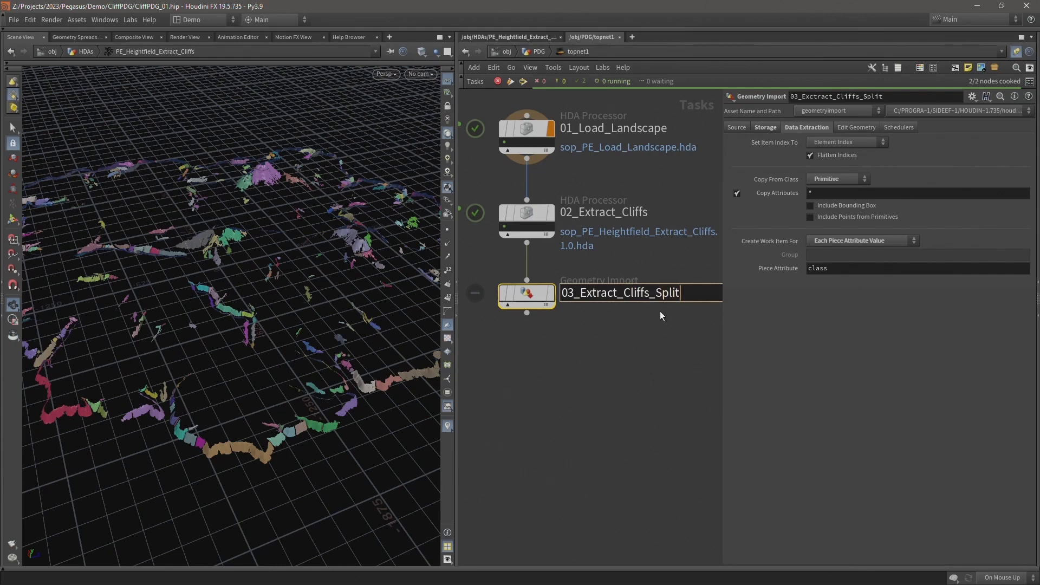
pyautogui.press('Return')
pyautogui.moveTo(513, 300)
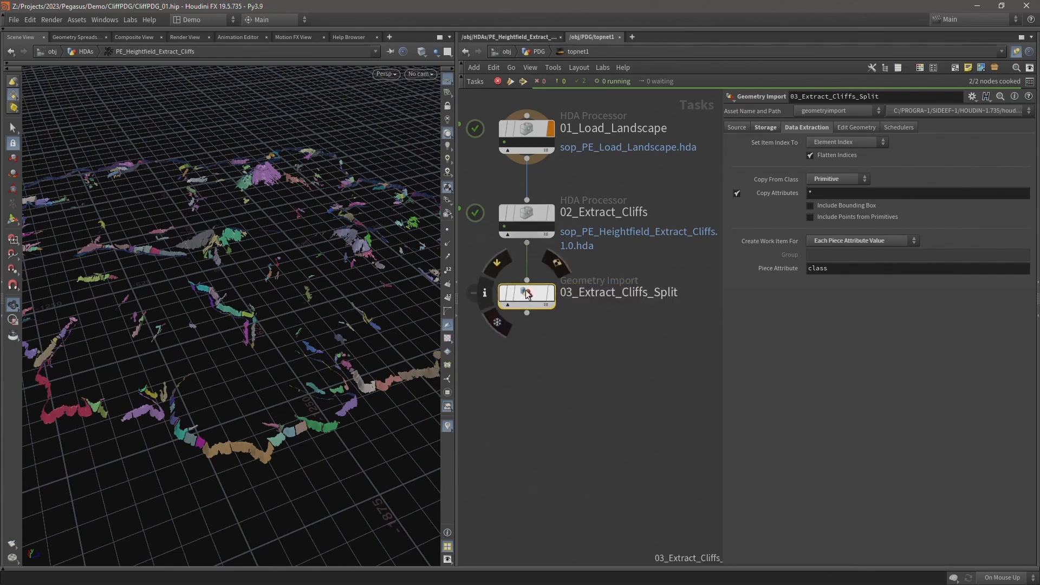
# Cook the 03_Extract_Cliffs_Split node and inspect its generated files in the CliffPDG/03_Extract_Cliffs_Split folder in File Explorer
pyautogui.rightClick(528, 294)
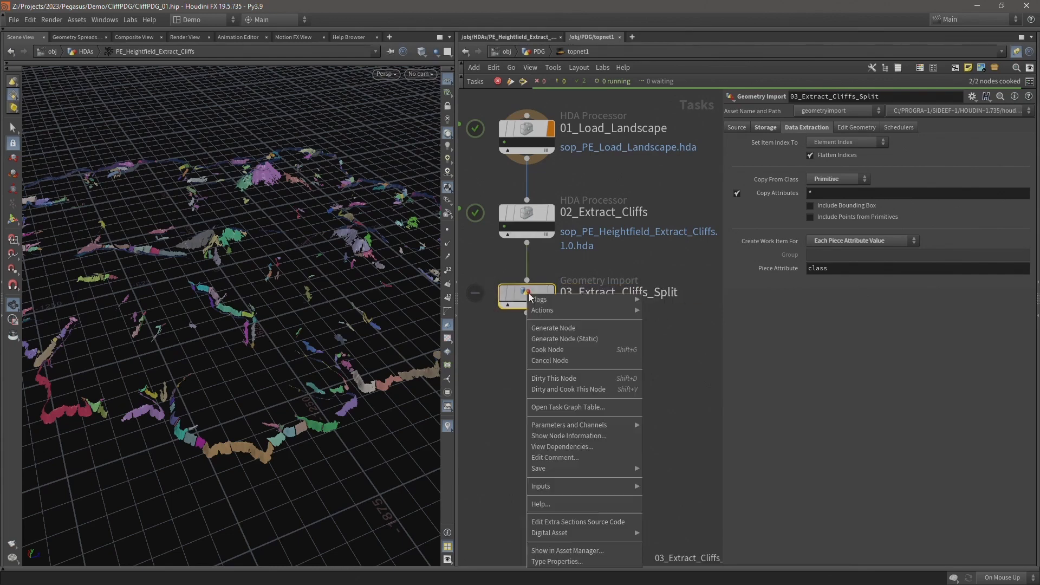
pyautogui.click(534, 349)
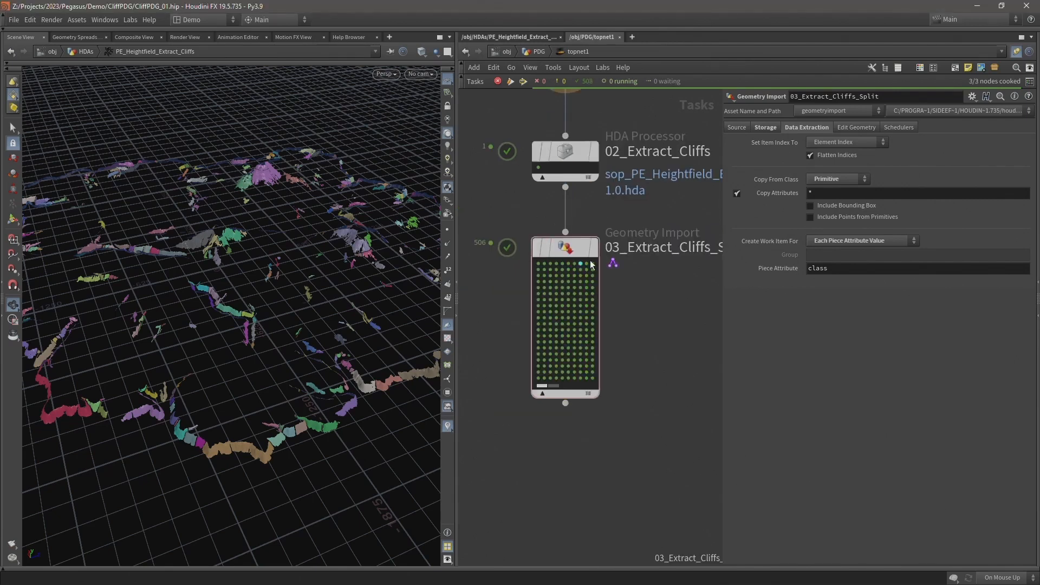
pyautogui.hotkey('alt', 'Tab')
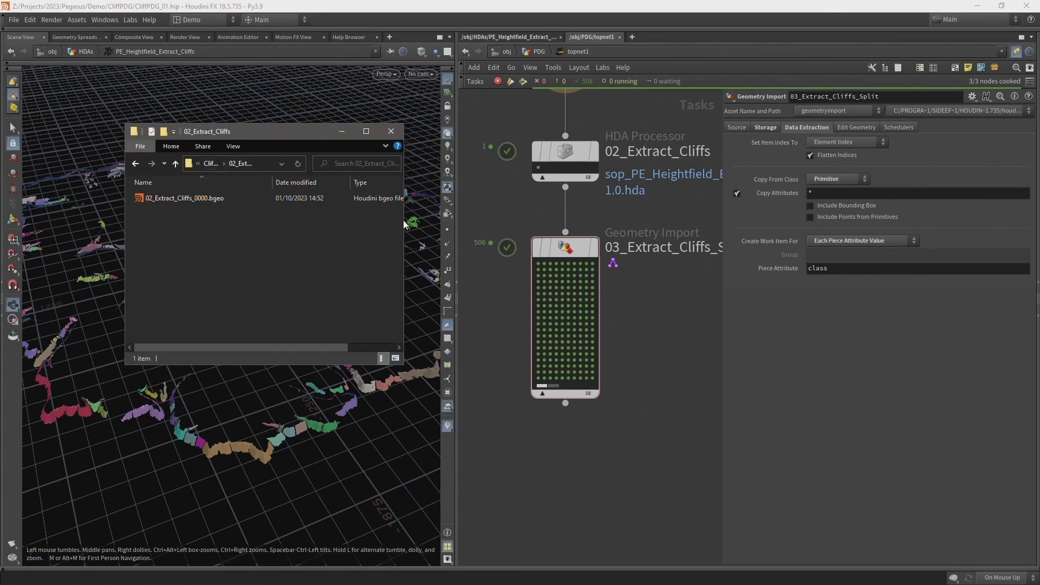
pyautogui.moveTo(403, 223); pyautogui.dragTo(522, 223)
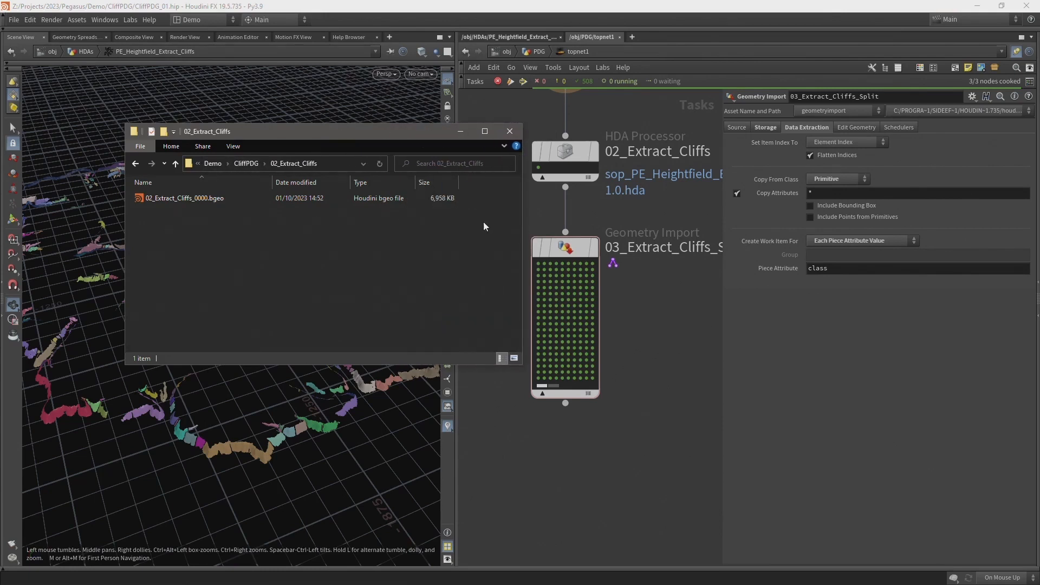
pyautogui.click(254, 163)
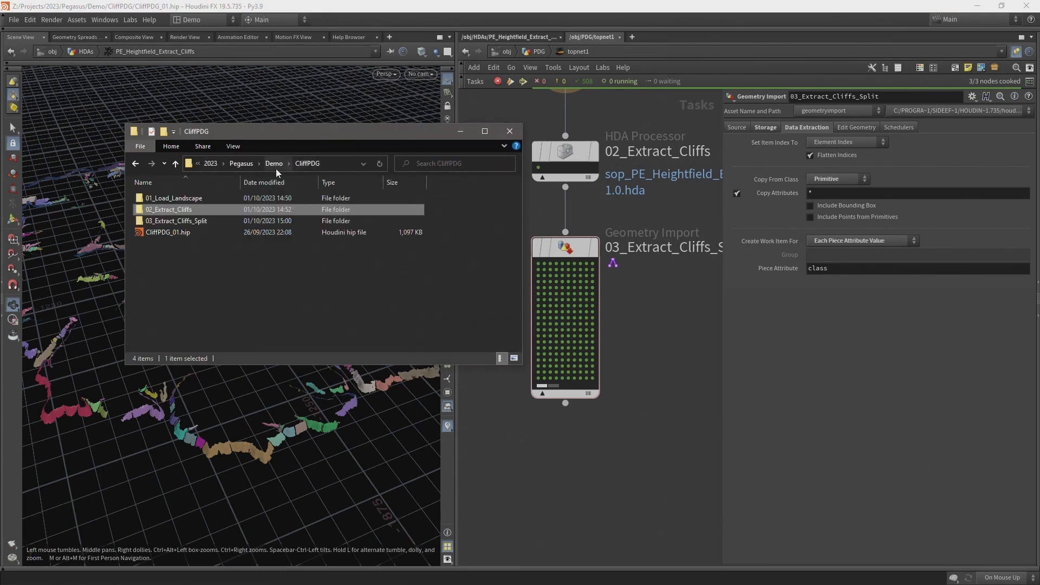
pyautogui.doubleClick(185, 221)
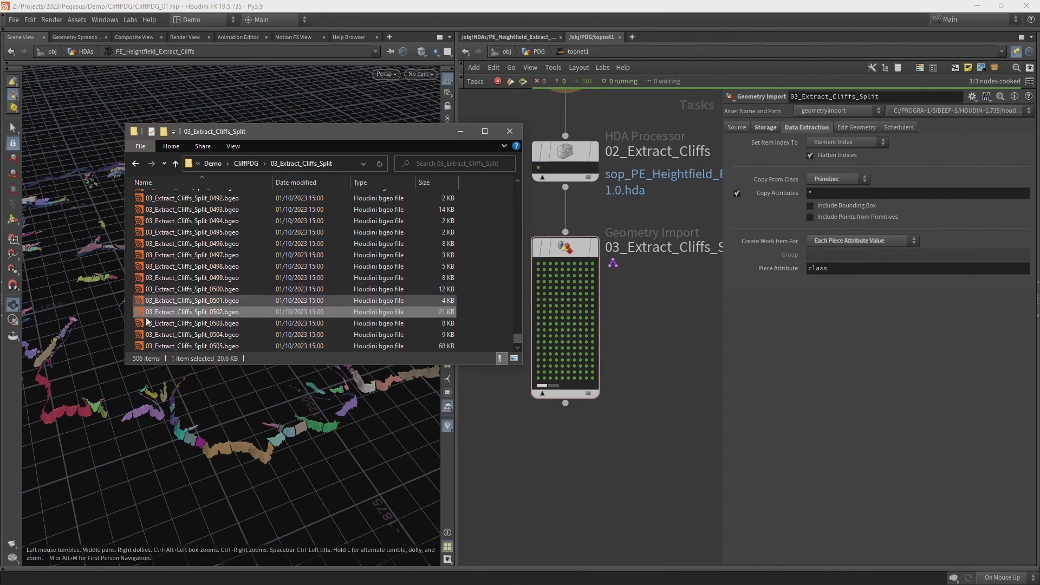
pyautogui.click(239, 324)
pyautogui.click(483, 324)
pyautogui.click(289, 232)
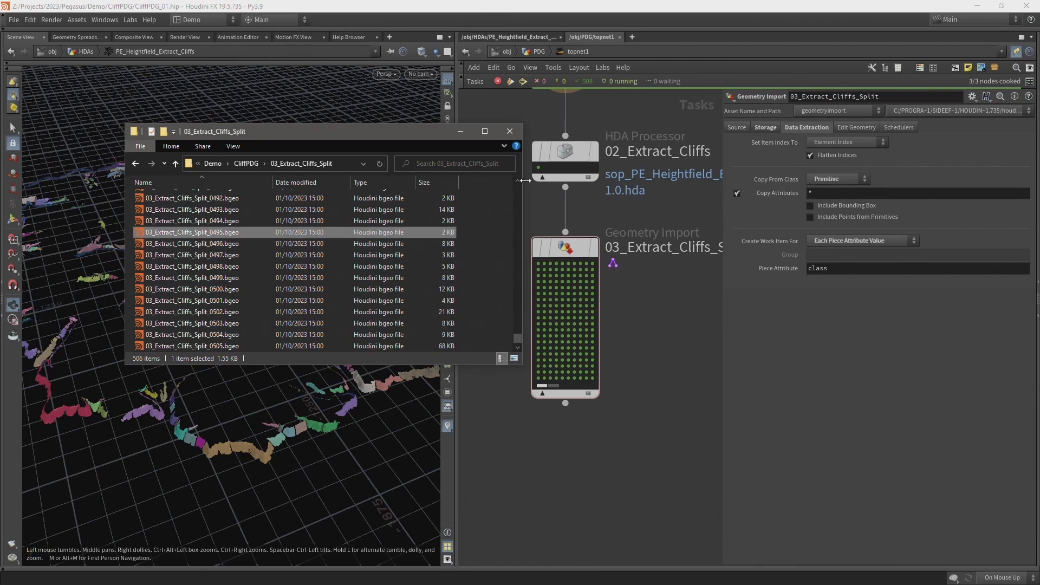
pyautogui.moveTo(401, 139); pyautogui.dragTo(314, 109)
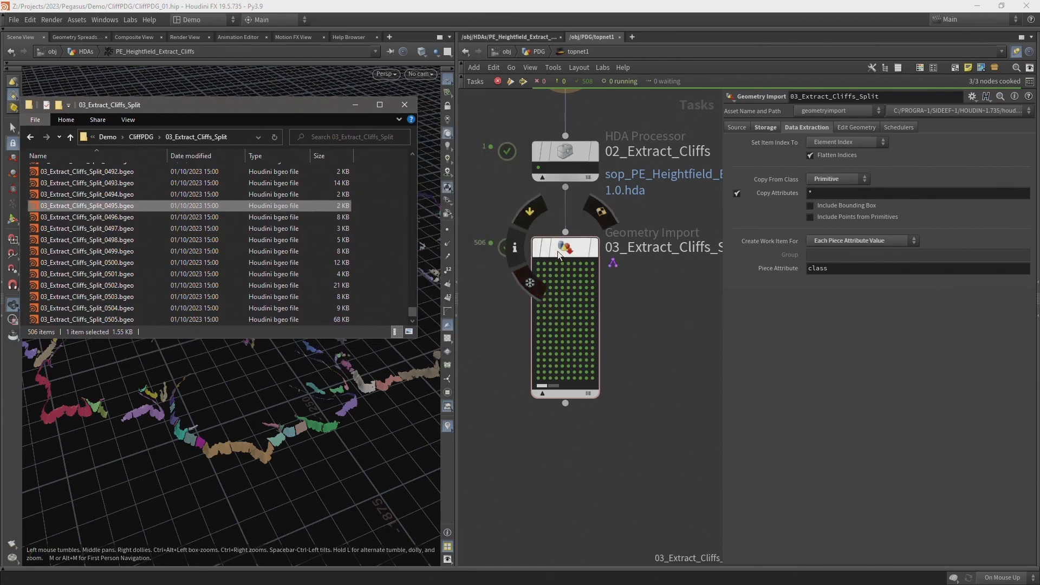
# Delete all output files of 03_Extract_Cliffs_Split from disk and check its output folder in File Explorer
pyautogui.rightClick(557, 251)
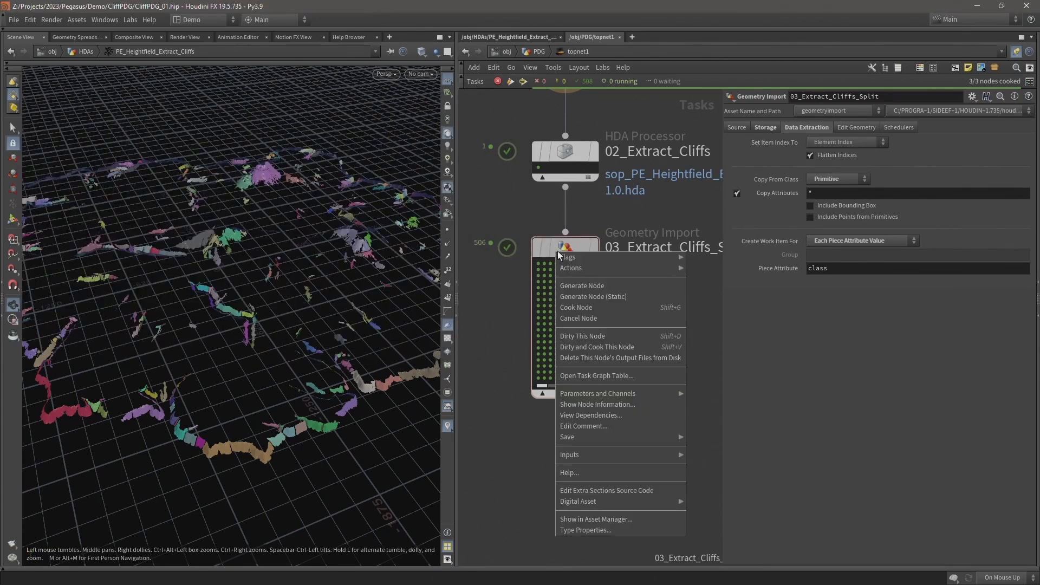
pyautogui.click(623, 358)
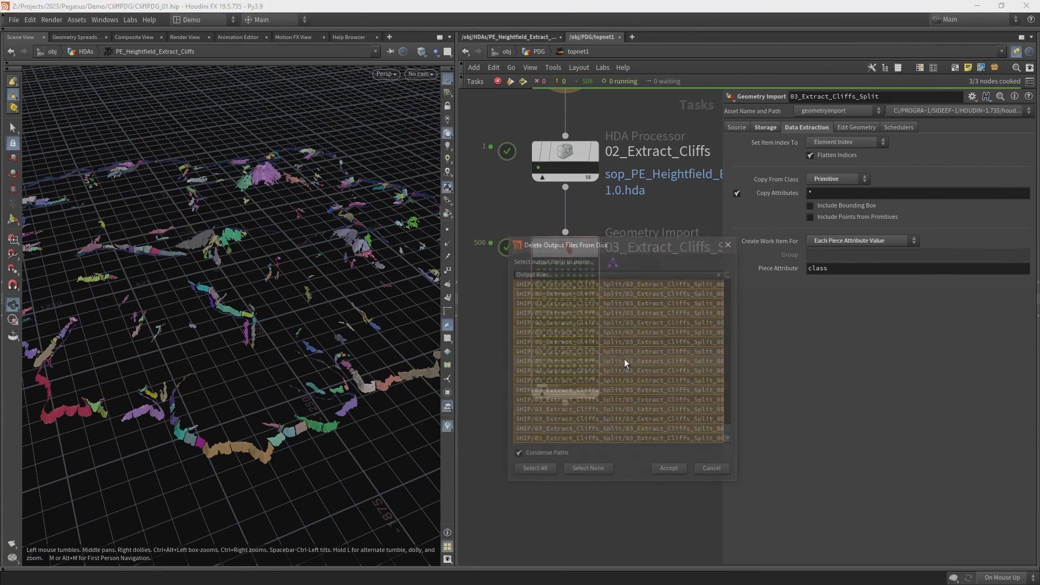
pyautogui.click(670, 470)
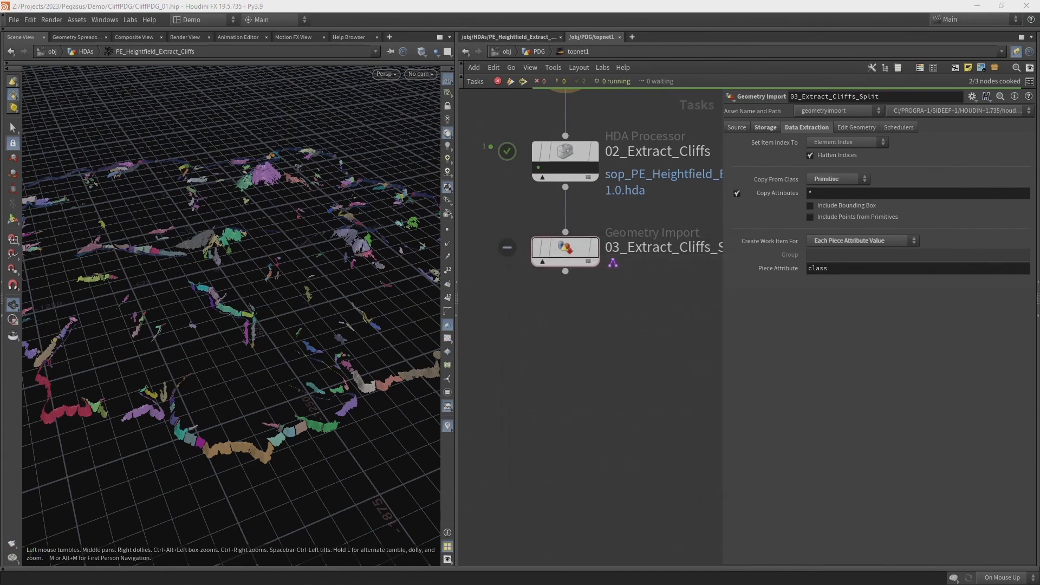
pyautogui.hotkey('alt', 'Tab')
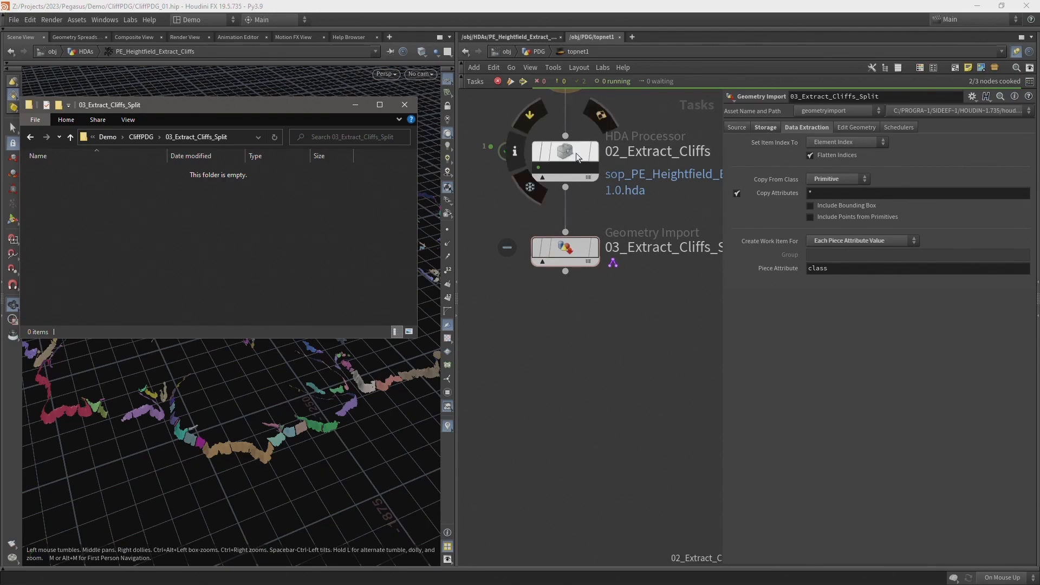
# In the HDAs network, set the Delete Small Cliffs threshold of PE_Heightfield_Extract_Cliffs to 10000 and examine the cliff pieces up close
pyautogui.click(558, 153)
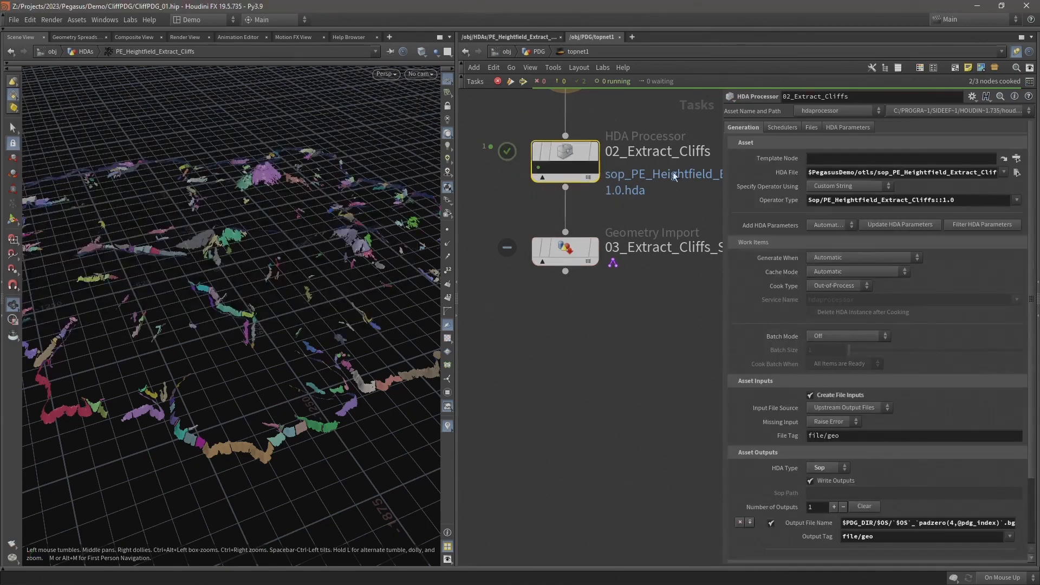
pyautogui.click(840, 129)
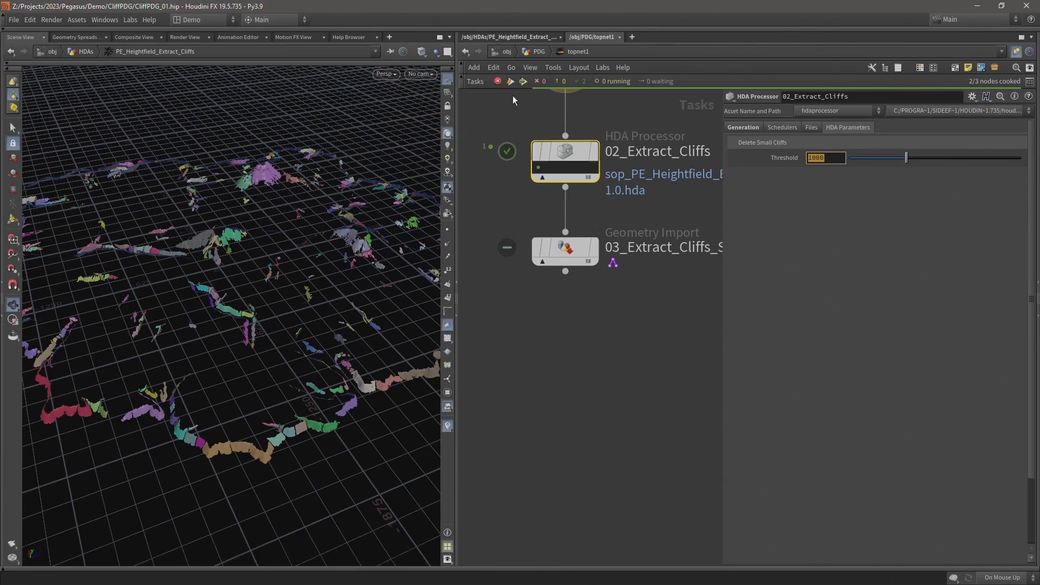
pyautogui.click(507, 38)
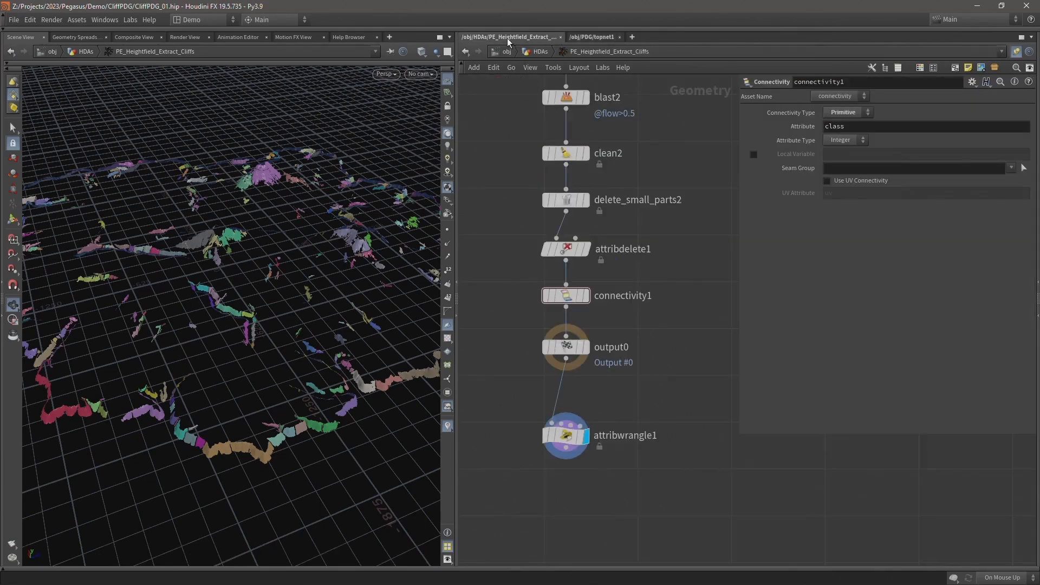
pyautogui.click(541, 52)
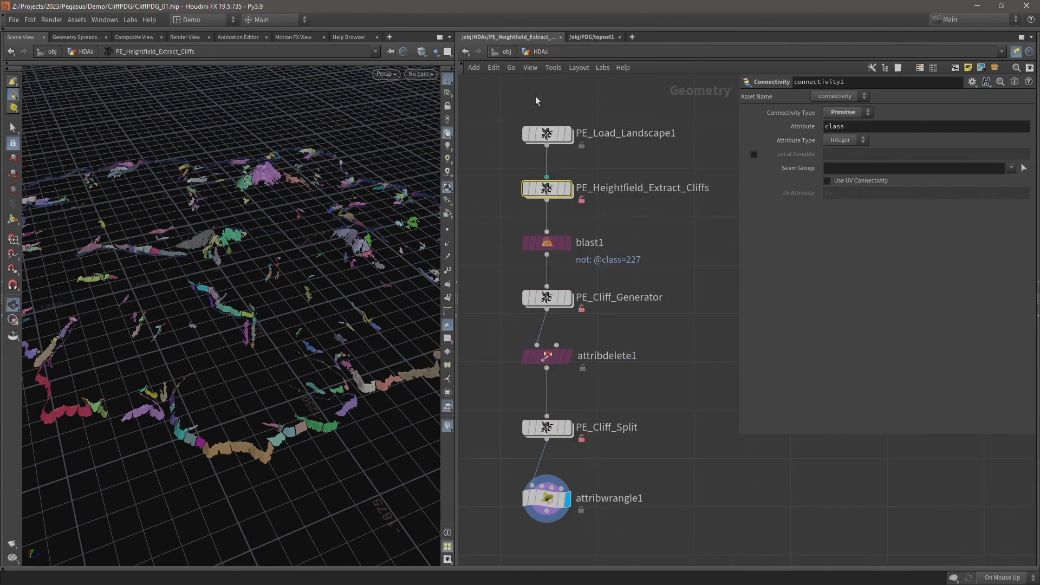
pyautogui.click(566, 190)
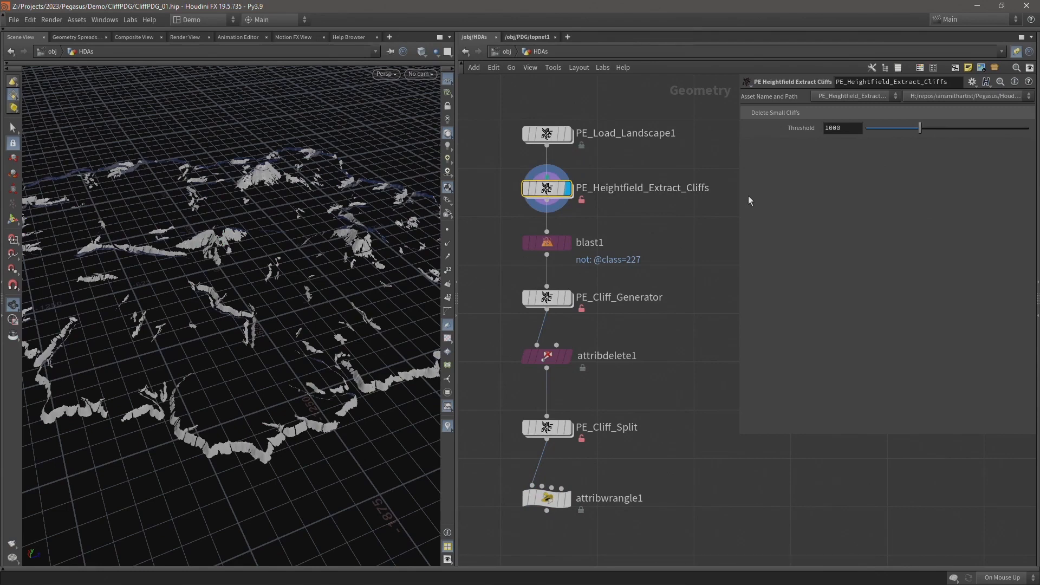
pyautogui.click(827, 129)
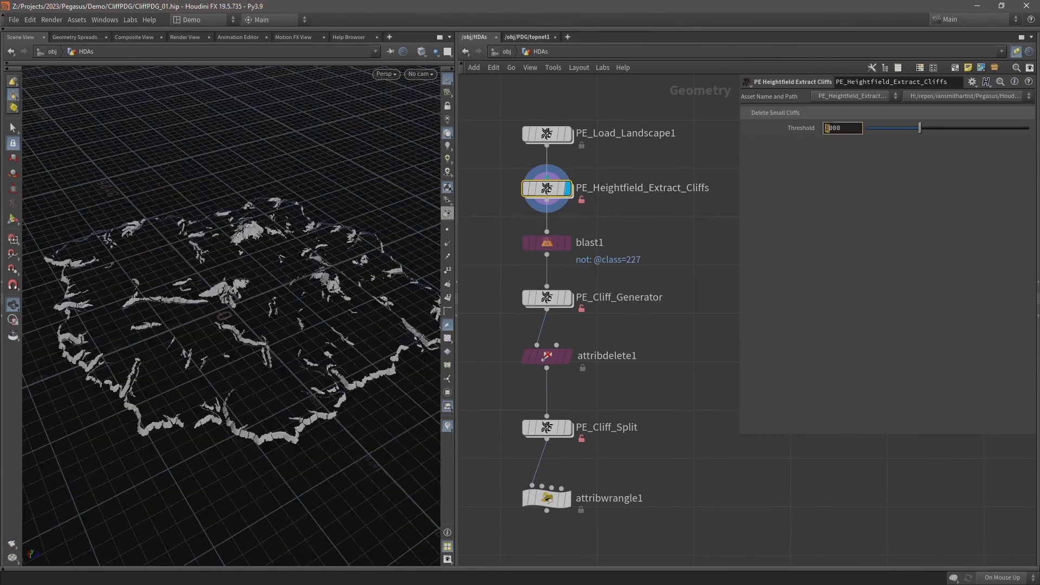
pyautogui.write('0')
pyautogui.press('Return')
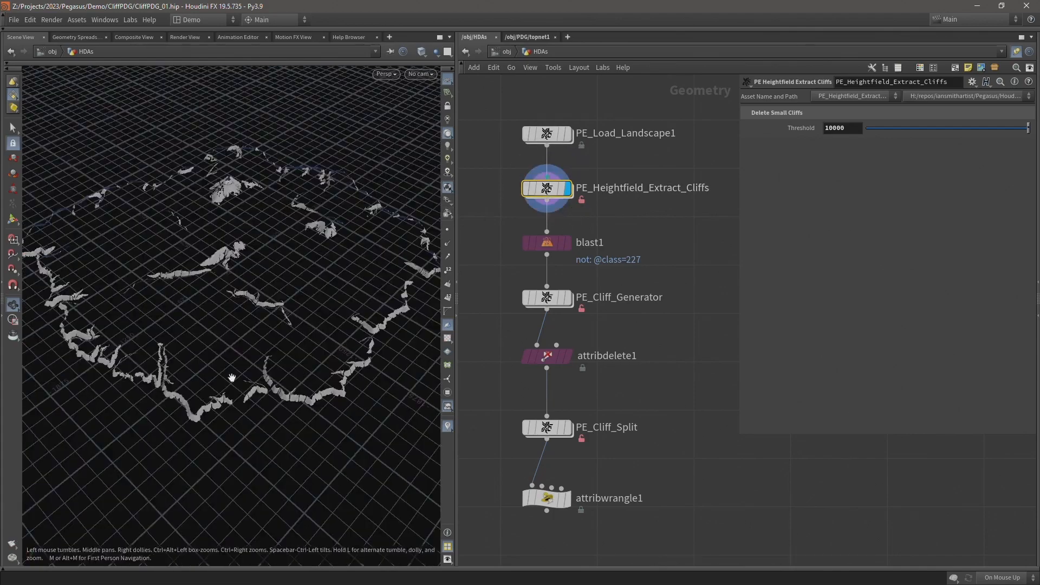
pyautogui.scroll(6, 306, 385)
pyautogui.moveTo(337, 350); pyautogui.dragTo(279, 358, button='middle')
pyautogui.moveTo(279, 349); pyautogui.dragTo(277, 330, button='right')
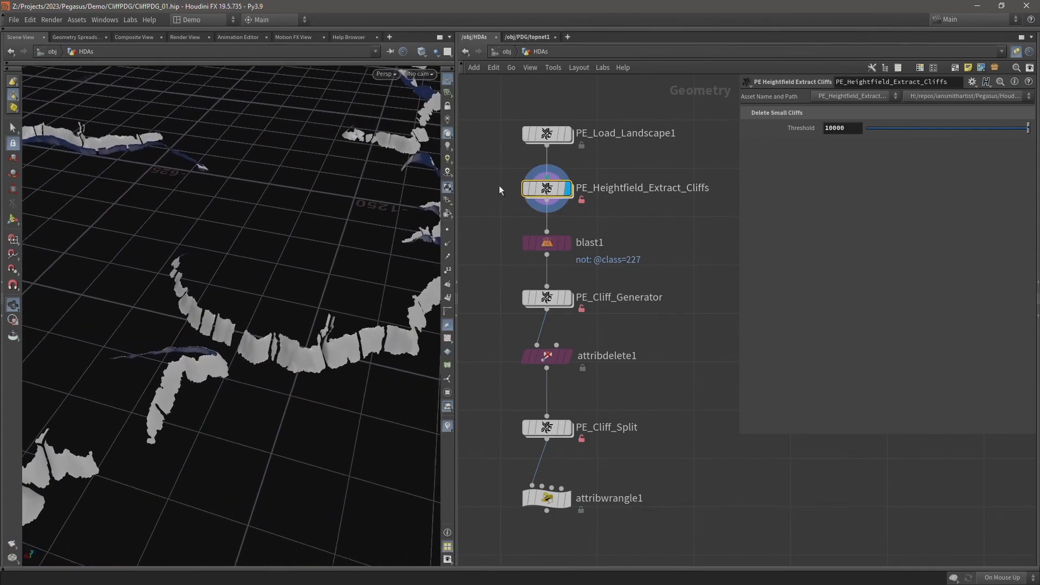
# Go inside PE_Heightfield_Extract_Cliffs and rename the delete_small_parts1 node to delete_small_cliffs
pyautogui.doubleClick(545, 189)
pyautogui.moveTo(531, 199); pyautogui.dragTo(491, 282, button='middle')
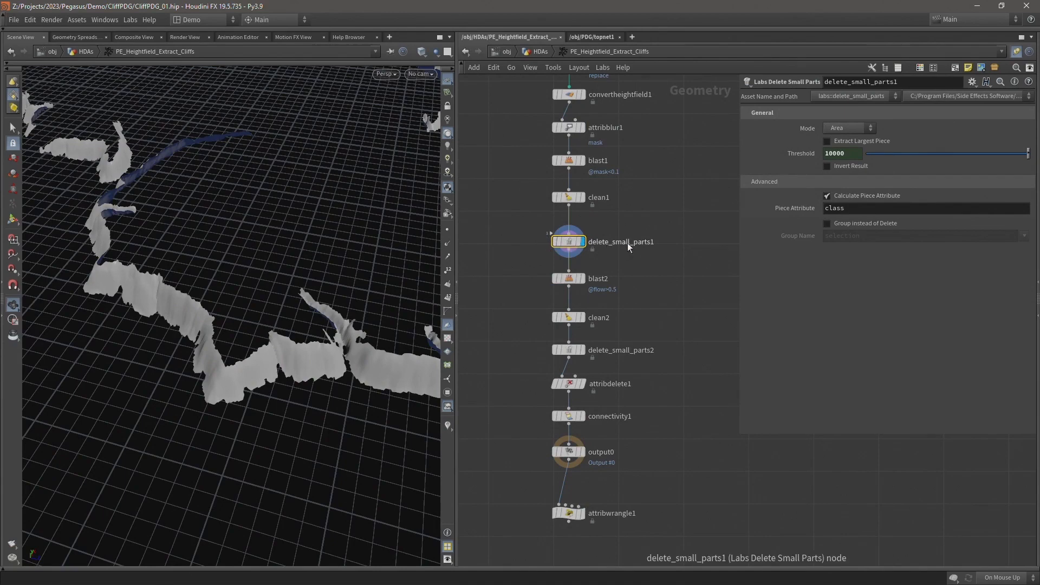
pyautogui.doubleClick(603, 243)
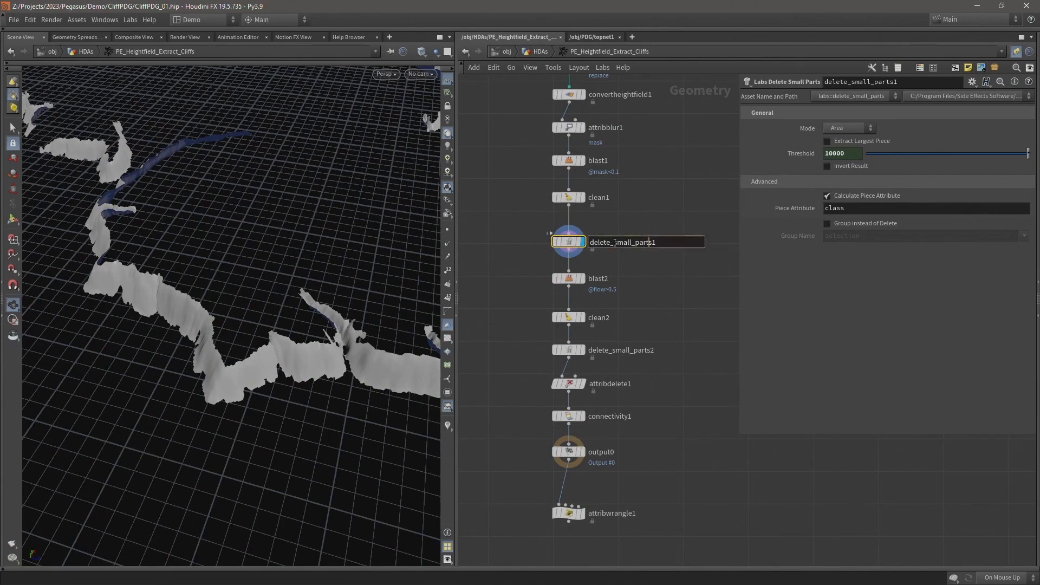
pyautogui.moveTo(616, 243); pyautogui.dragTo(662, 240)
pyautogui.press('Right')
pyautogui.press('BackSpace')
pyautogui.press('BackSpace')
pyautogui.press('BackSpace')
pyautogui.press('BackSpace')
pyautogui.press('BackSpace')
pyautogui.press('BackSpace')
pyautogui.write('cliffs')
pyautogui.press('Return')
# Pull delete_small_cliffs out of the main chain between clean1 and blast2, and display the results of blast1 and clean1
pyautogui.moveTo(569, 241); pyautogui.dragTo(637, 239)
pyautogui.click(572, 208)
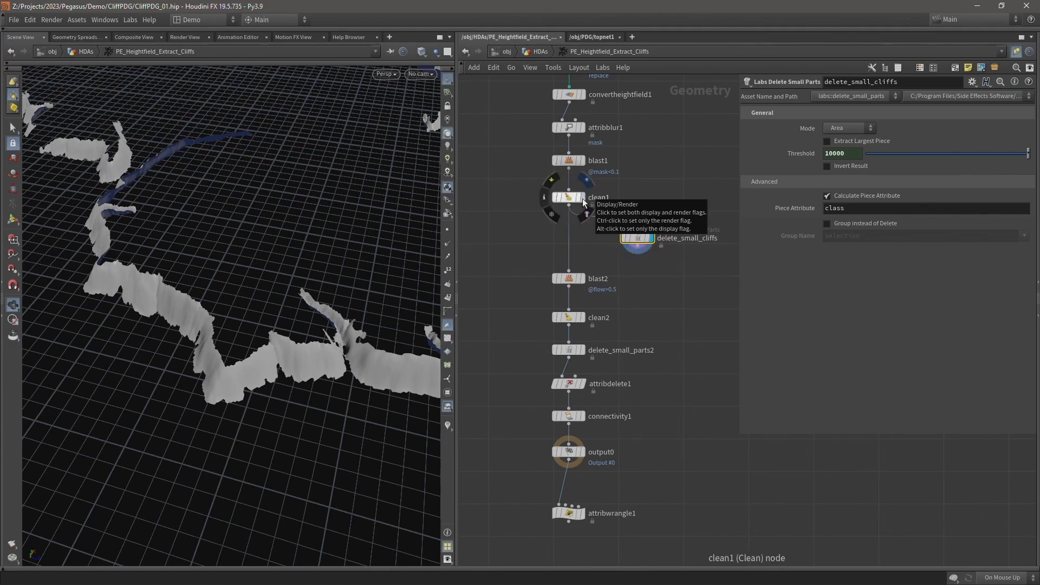
pyautogui.click(582, 198)
pyautogui.click(583, 161)
pyautogui.click(580, 161)
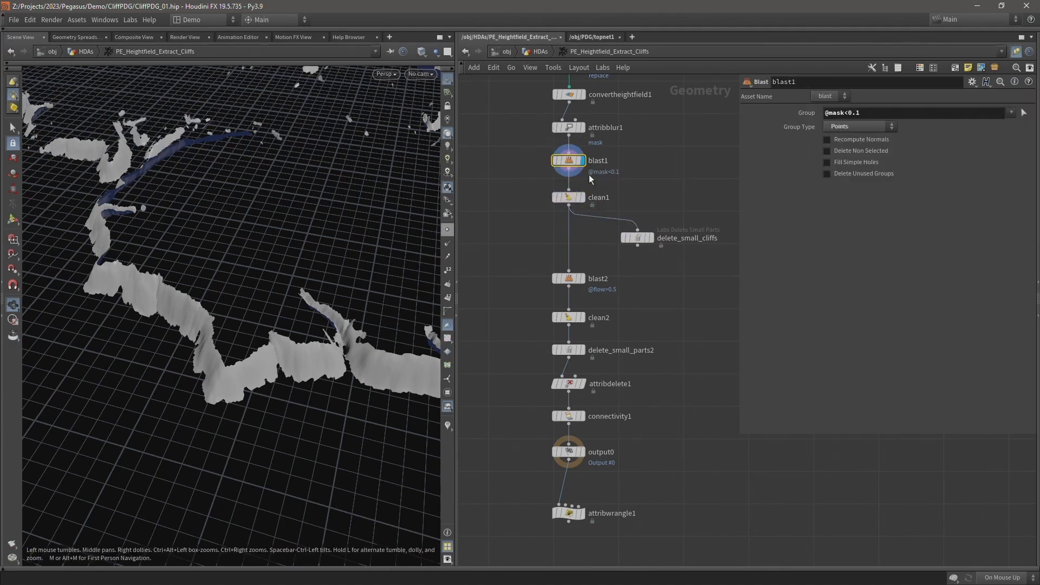
pyautogui.click(582, 197)
pyautogui.click(569, 198)
# Move blast2 and clean2 up beneath clean1, displaying each node's result to inspect the cliff pieces
pyautogui.moveTo(569, 278); pyautogui.dragTo(568, 233)
pyautogui.click(583, 233)
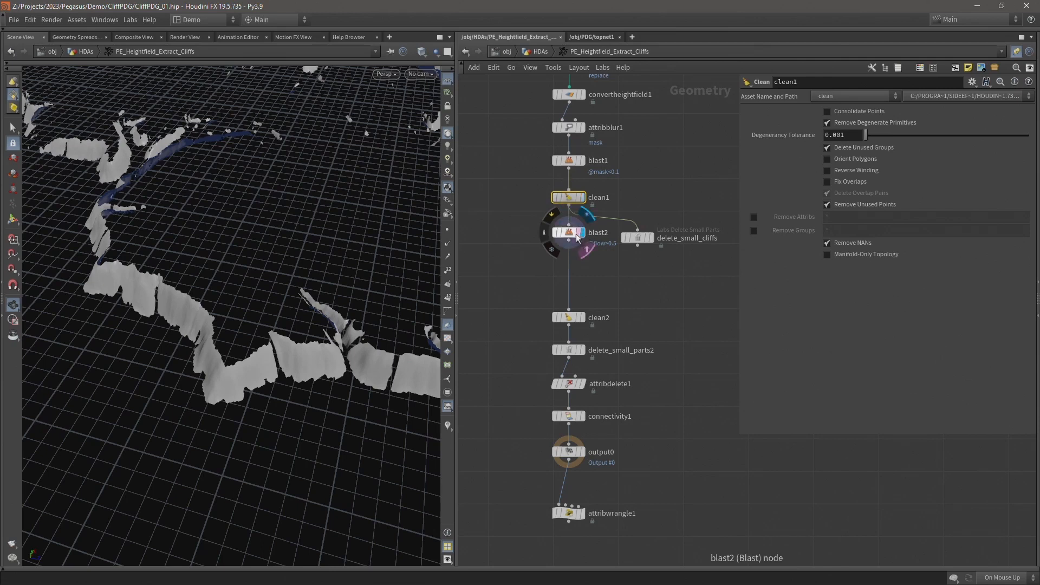
pyautogui.click(569, 232)
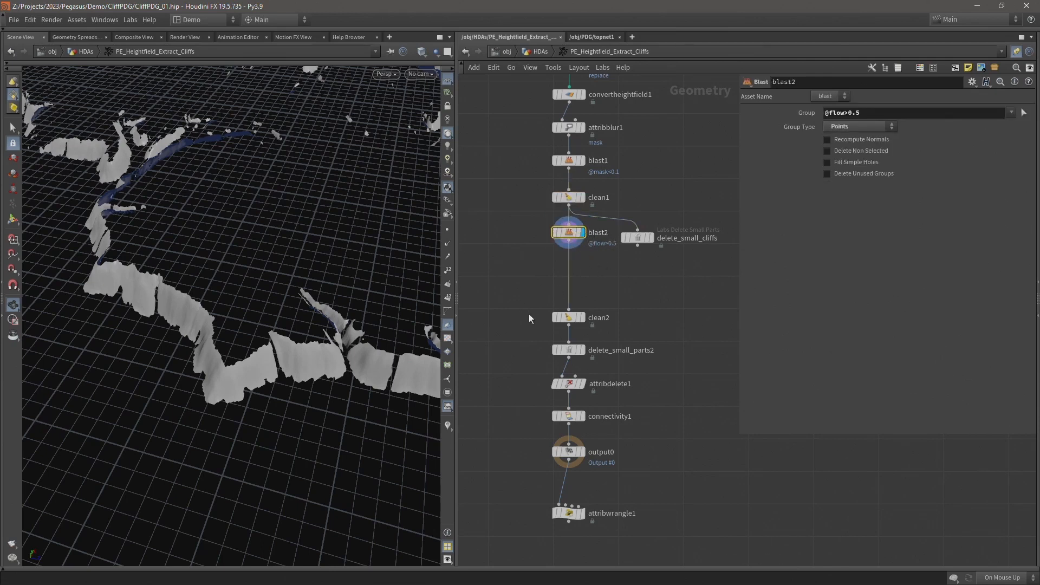
pyautogui.moveTo(362, 375); pyautogui.dragTo(271, 312)
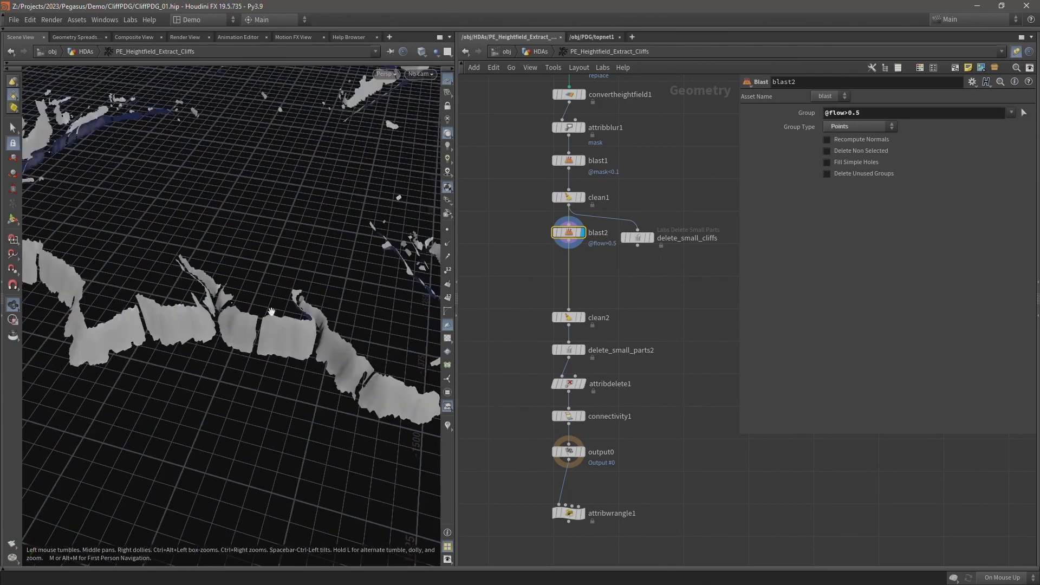
pyautogui.click(583, 336)
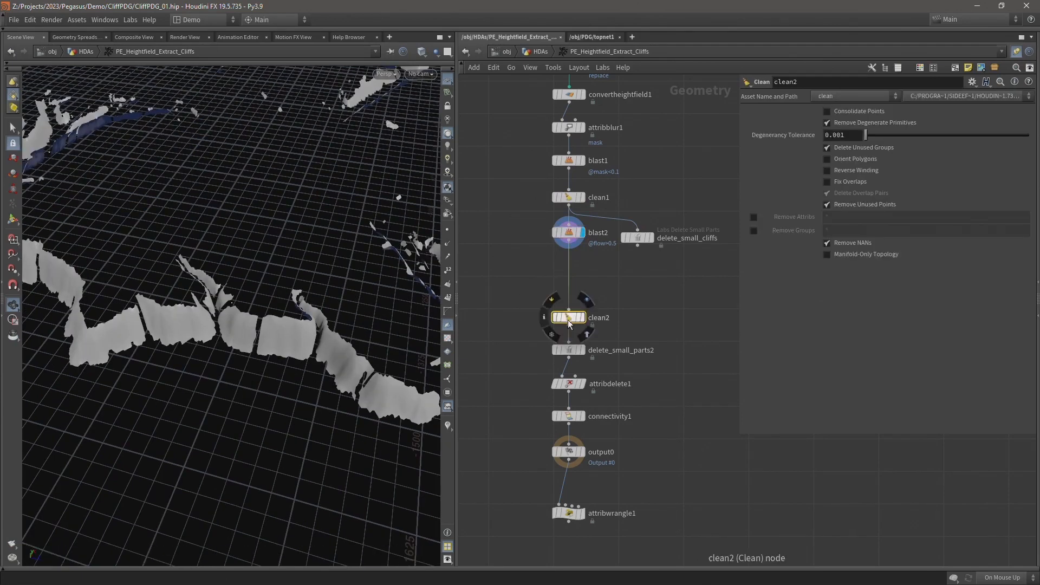
pyautogui.moveTo(568, 319); pyautogui.dragTo(571, 280)
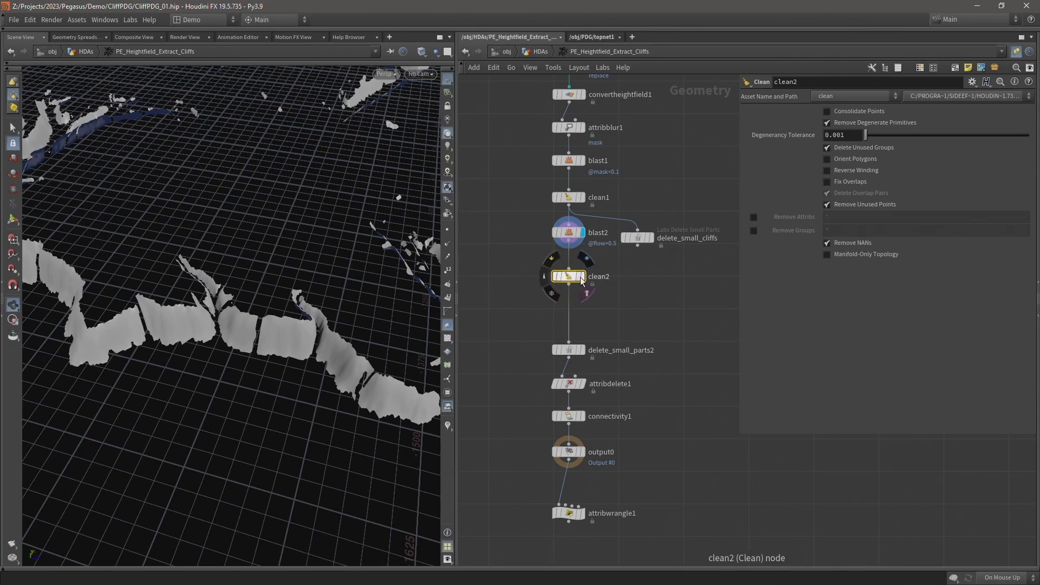
pyautogui.click(582, 277)
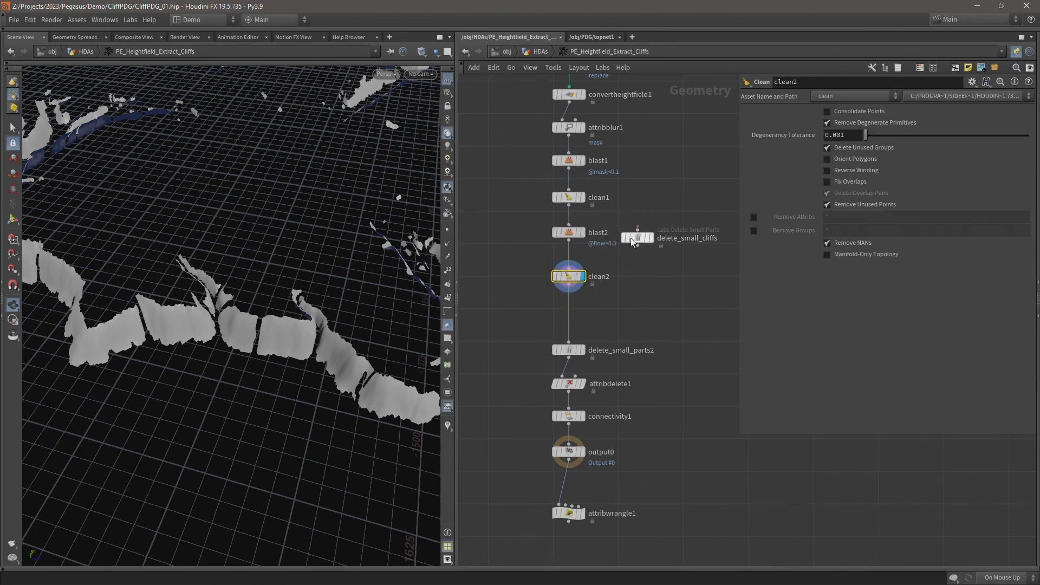
# Insert delete_small_cliffs into the chain directly after clean2 and delete the delete_small_parts2 node
pyautogui.moveTo(627, 239); pyautogui.dragTo(566, 320)
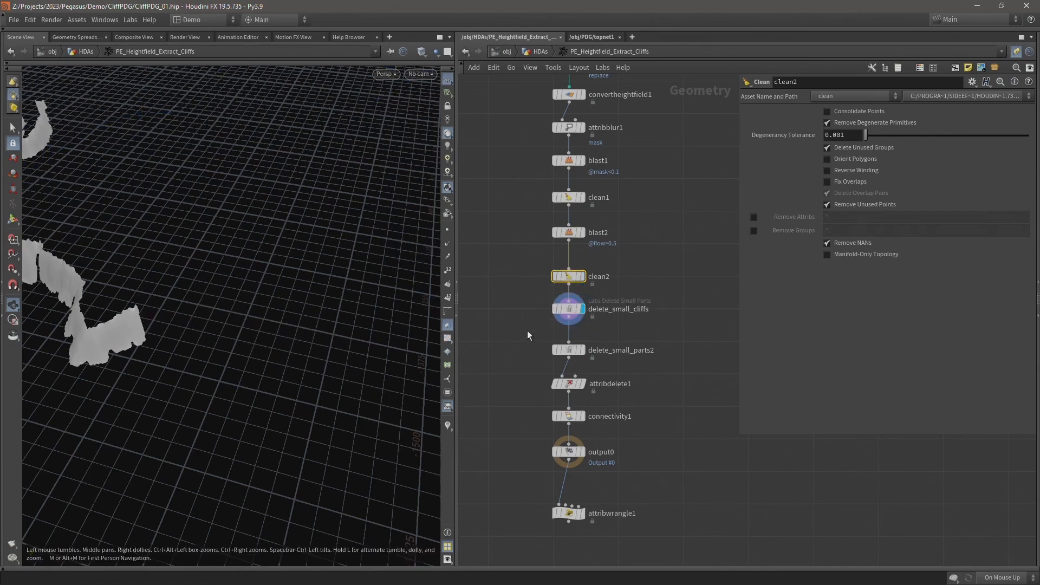
pyautogui.moveTo(530, 336); pyautogui.dragTo(604, 363)
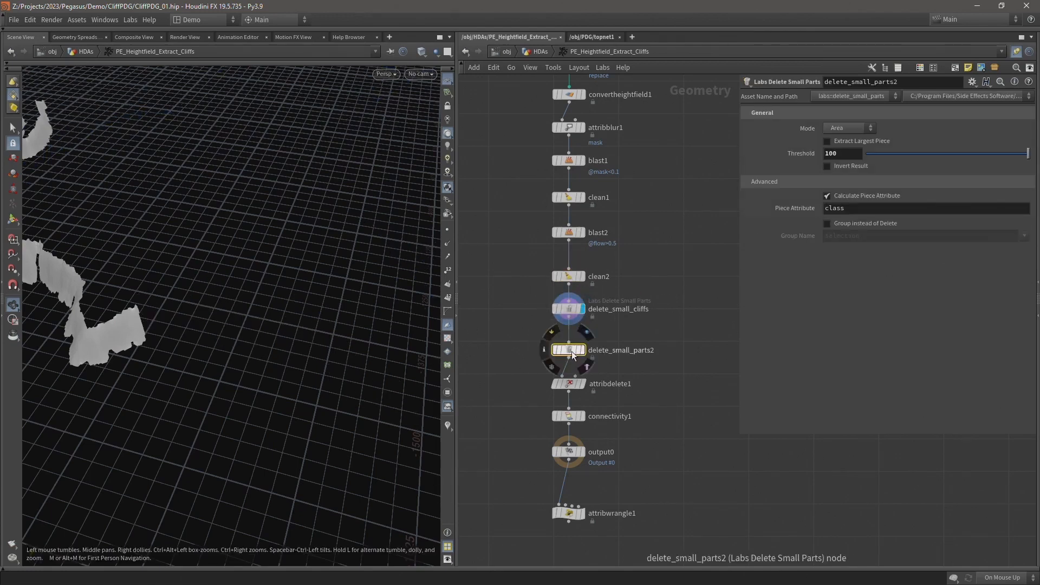
pyautogui.press('Delete')
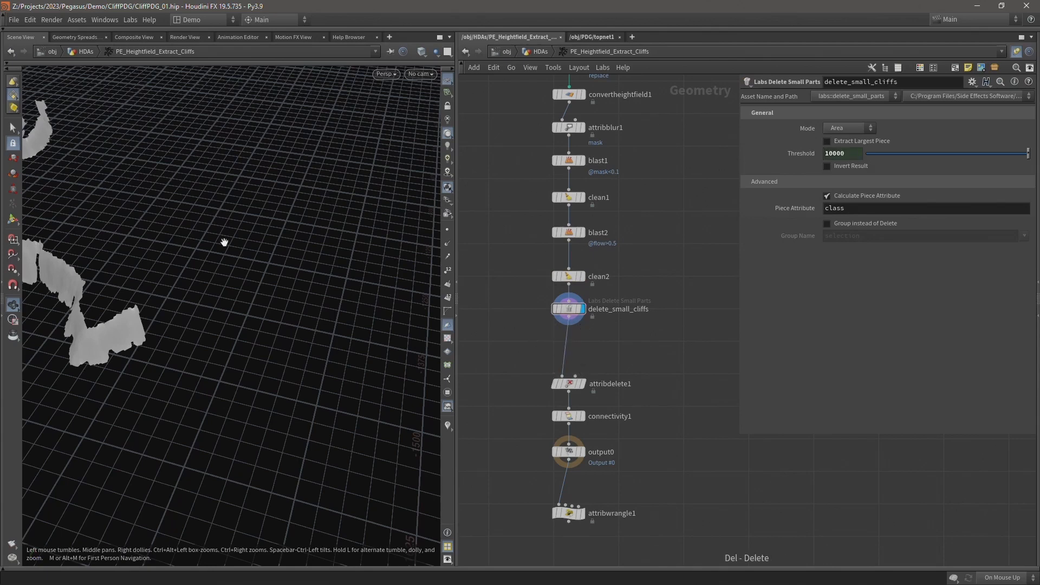
# Frame the whole cliff set, arrange the nodes from delete_small_cliffs to attribwrangle1 in a compact column, and display attribwrangle1
pyautogui.press('f')
pyautogui.moveTo(211, 239); pyautogui.dragTo(255, 266)
pyautogui.moveTo(501, 334); pyautogui.dragTo(601, 542)
pyautogui.keyDown('shift'); pyautogui.click(567, 307); pyautogui.keyUp('shift')
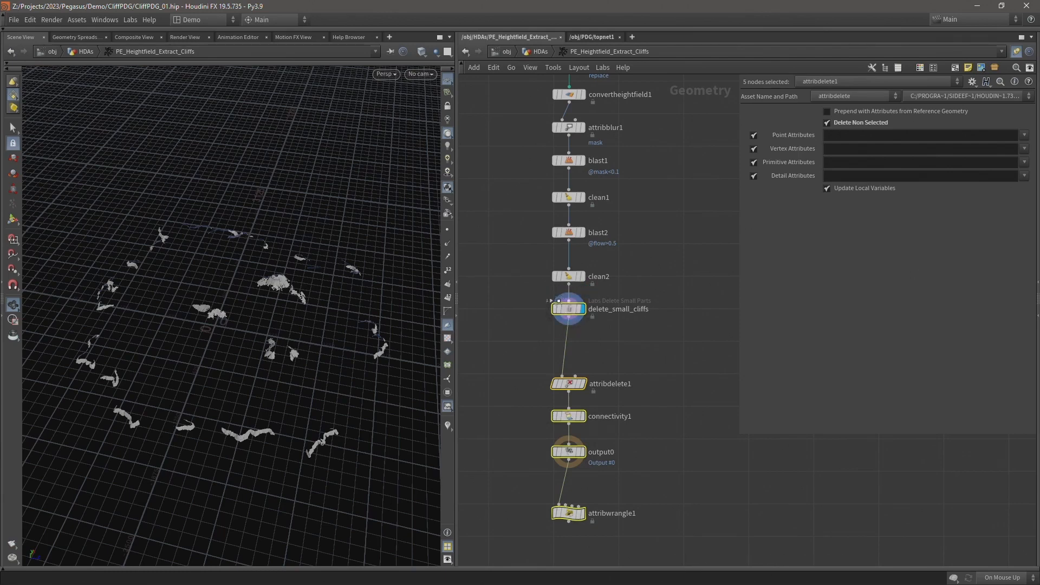
pyautogui.moveTo(520, 306); pyautogui.dragTo(615, 537)
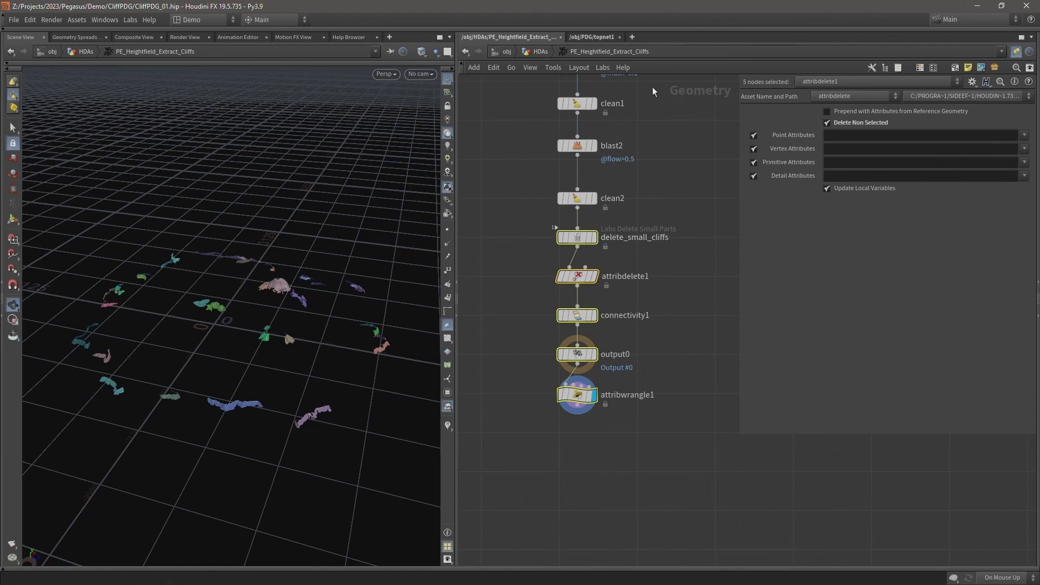
# Return to the HDAs network and save the modified PE_Heightfield_Extract_Cliffs node type
pyautogui.click(672, 149)
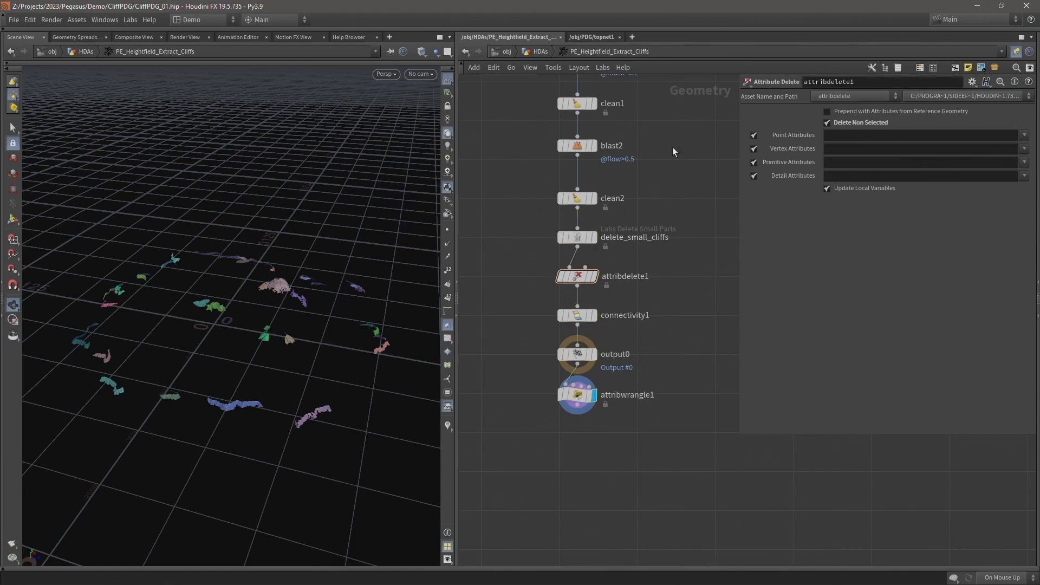
pyautogui.click(540, 51)
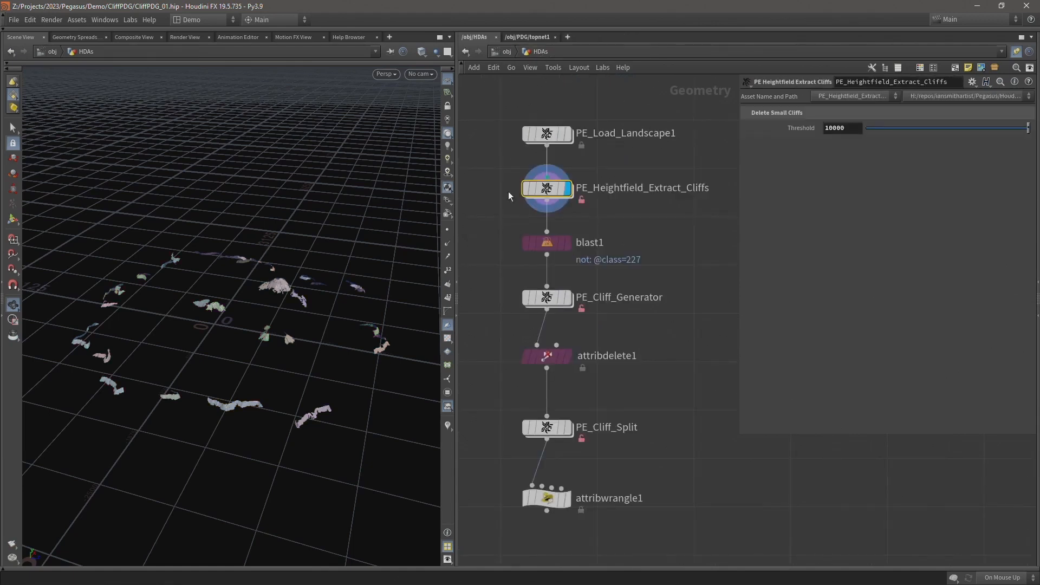
pyautogui.rightClick(545, 189)
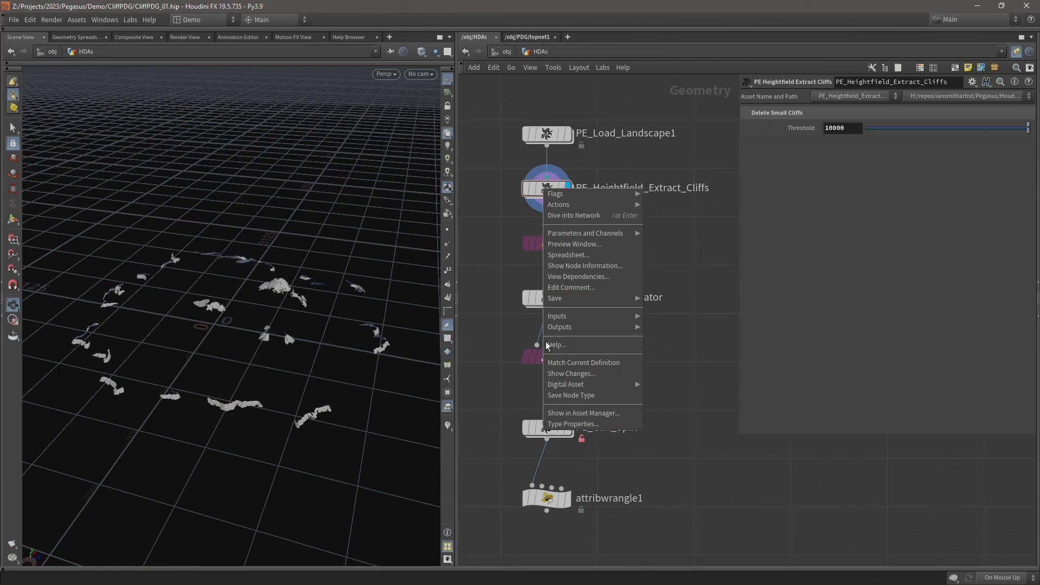
pyautogui.click(563, 394)
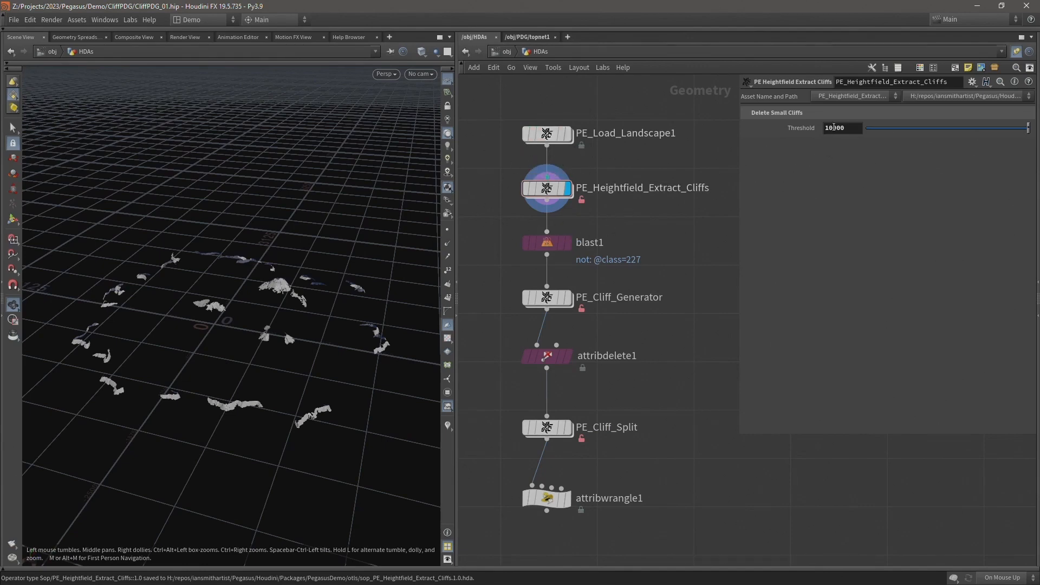
pyautogui.moveTo(287, 239); pyautogui.dragTo(241, 316)
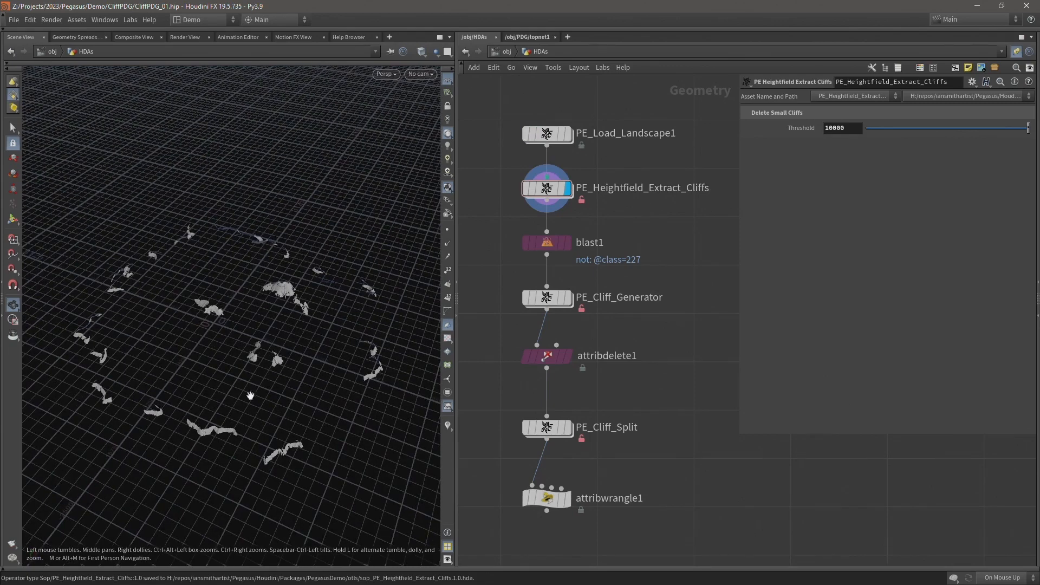
pyautogui.moveTo(250, 395); pyautogui.dragTo(281, 366)
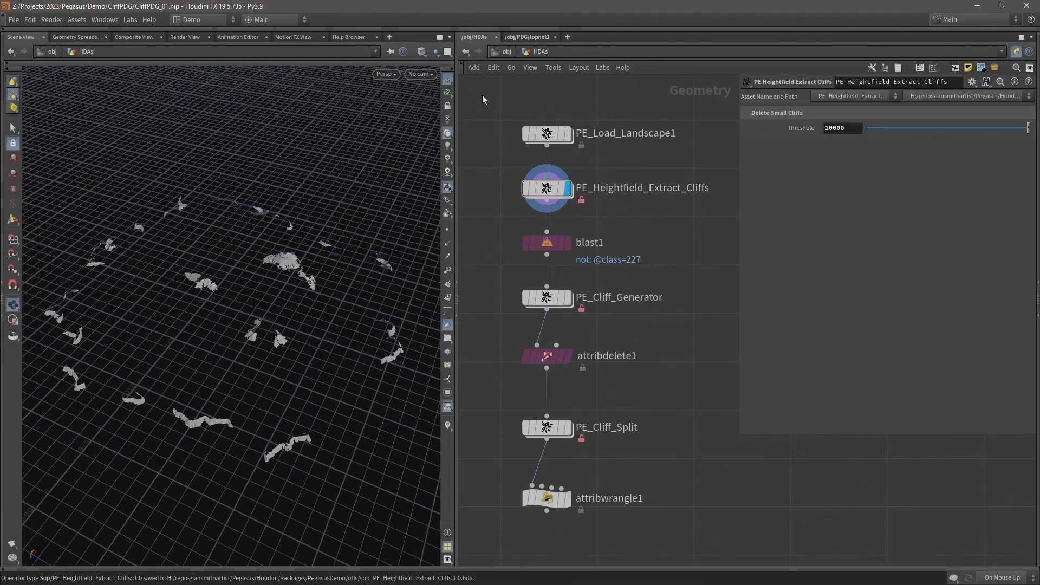
# In topnet1, dirty the 02_Extract_Cliffs node and set its Delete Small Cliffs threshold to 10000
pyautogui.click(527, 37)
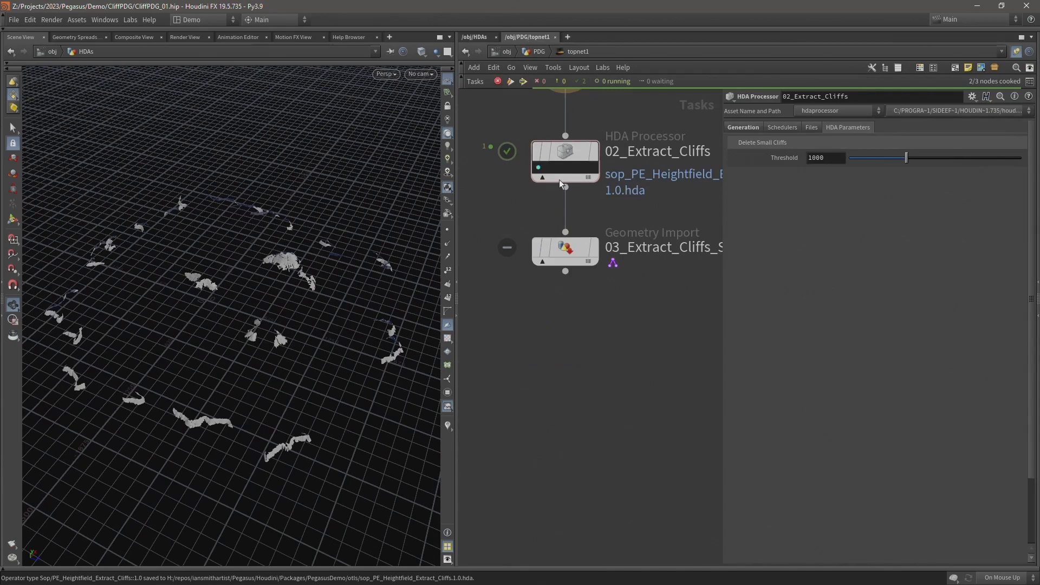
pyautogui.moveTo(670, 212); pyautogui.dragTo(639, 326, button='middle')
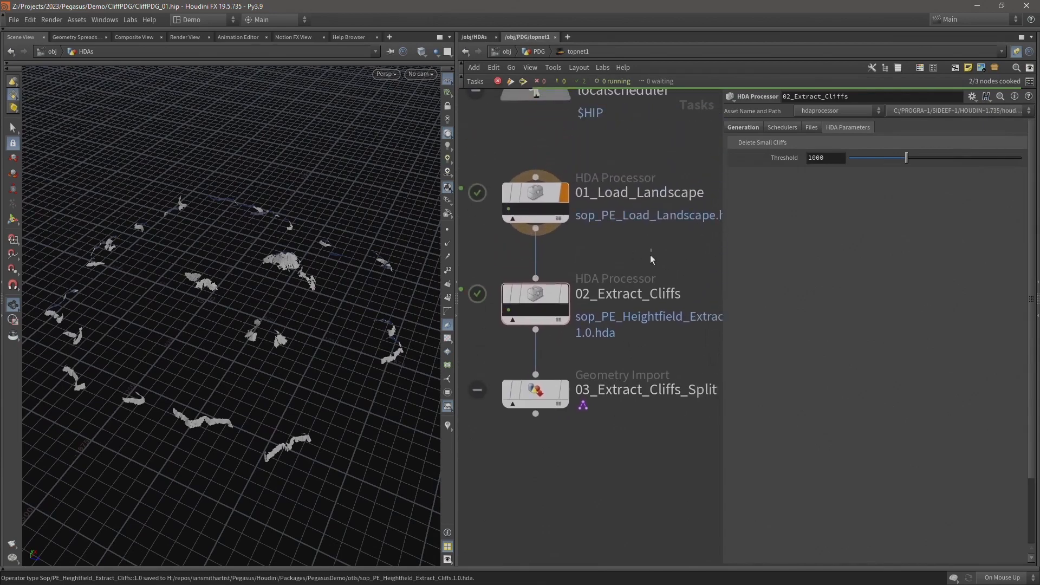
pyautogui.moveTo(652, 256); pyautogui.dragTo(496, 346)
pyautogui.scroll(-2, 588, 314)
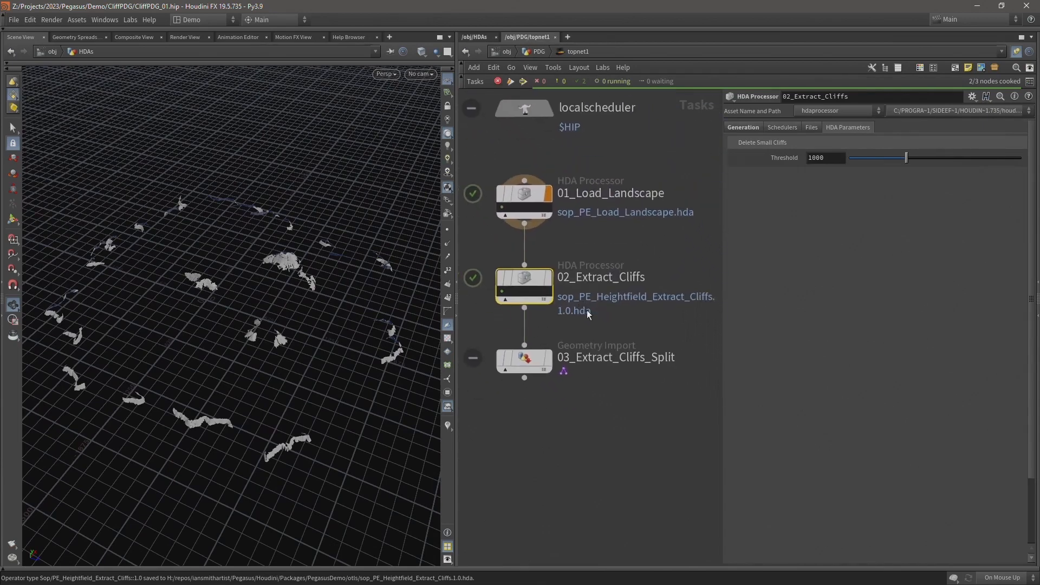
pyautogui.hotkey('shift', 'd')
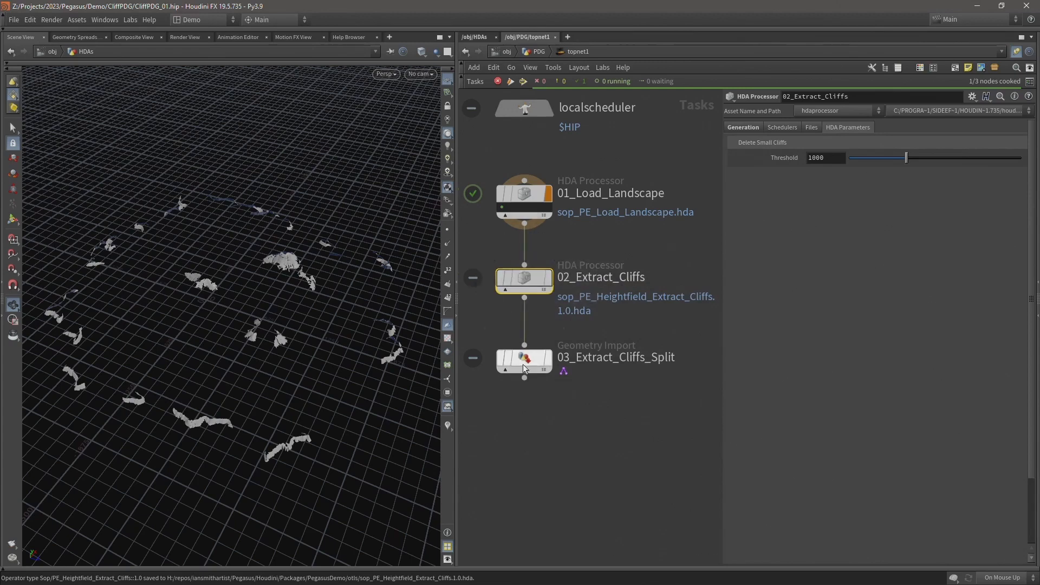
pyautogui.click(814, 158)
pyautogui.press('Return')
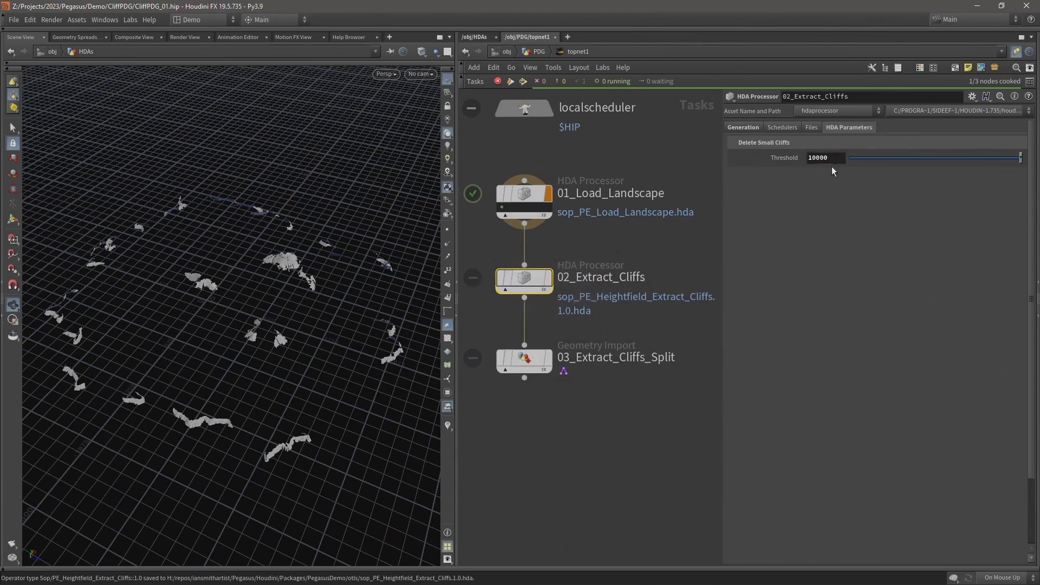
# Generate the work items of the 03_Extract_Cliffs_Split node
pyautogui.click(521, 364)
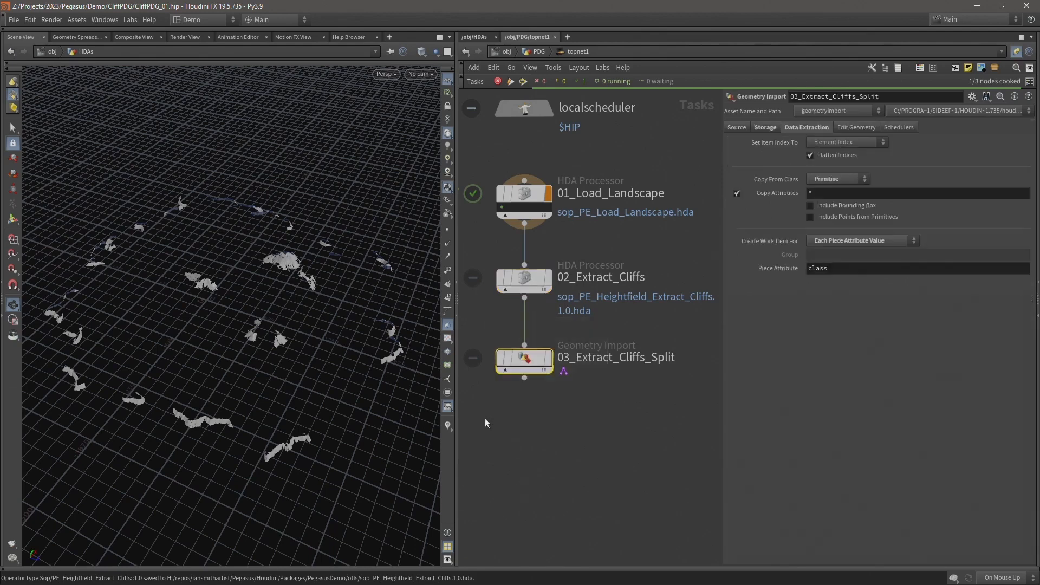
pyautogui.rightClick(529, 363)
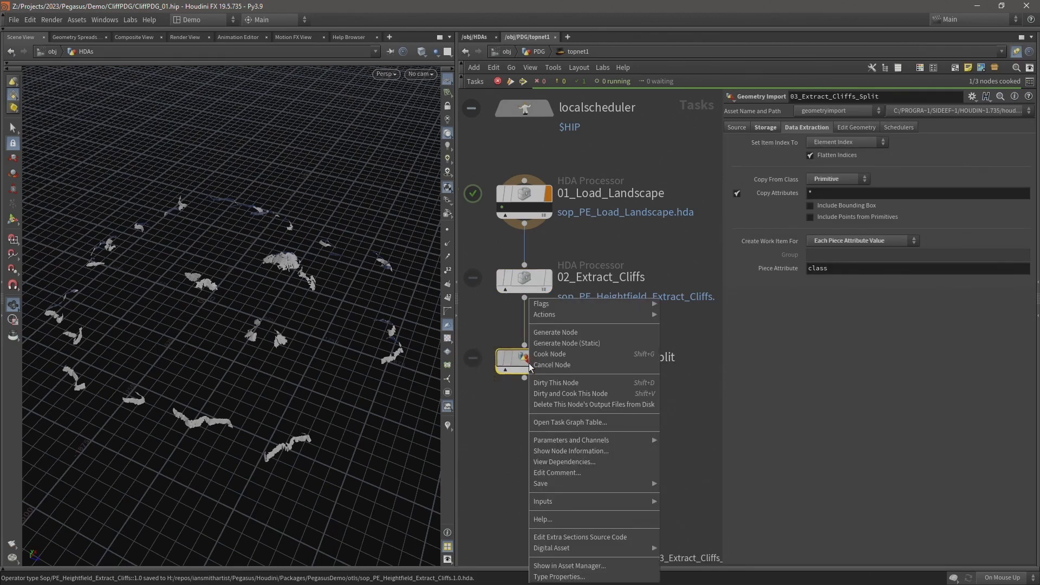
pyautogui.click(554, 331)
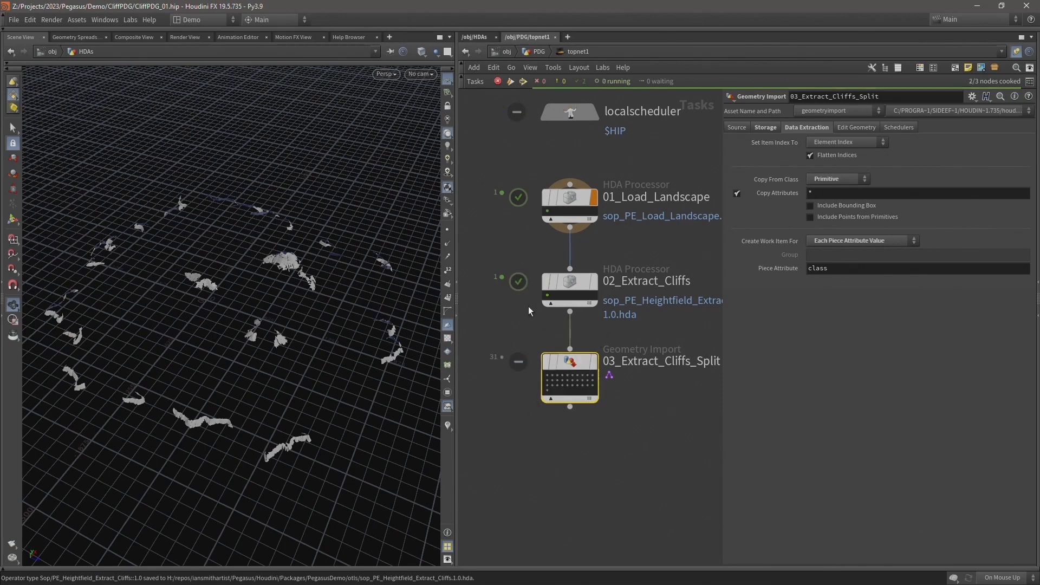
pyautogui.scroll(2, 609, 286)
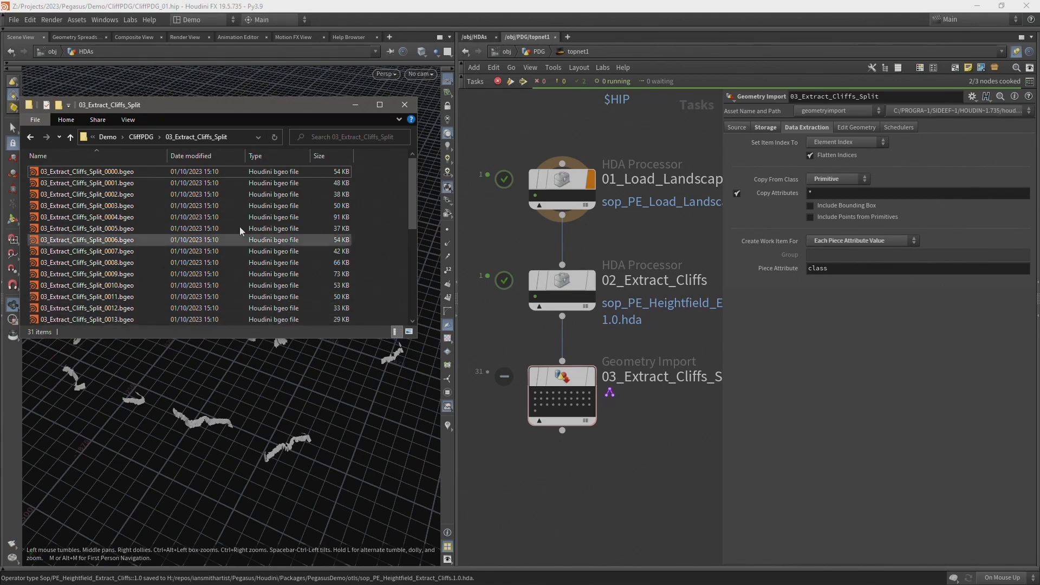
# Review the bgeo files in the 03_Extract_Cliffs_Split output folder in an enlarged file window, and minimize the window
pyautogui.moveTo(413, 189)
pyautogui.mouseDown()
pyautogui.moveTo(420, 298)
pyautogui.moveTo(412, 181)
pyautogui.mouseUp()
pyautogui.moveTo(130, 338); pyautogui.dragTo(147, 506)
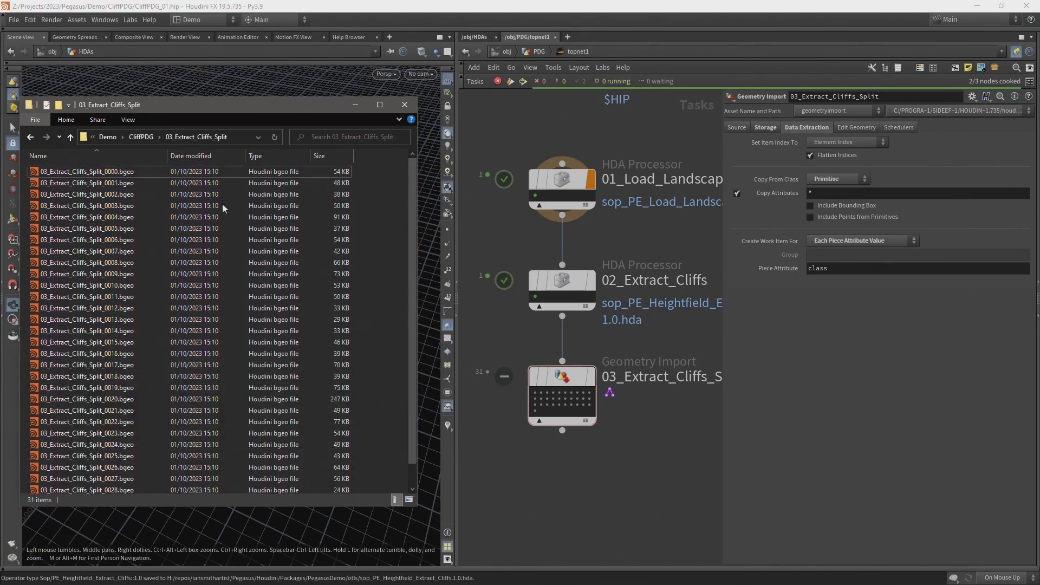
pyautogui.click(359, 106)
# View the output geometry of the first 03_Extract_Cliffs_Split work item from several angles and close the viewer
pyautogui.rightClick(536, 395)
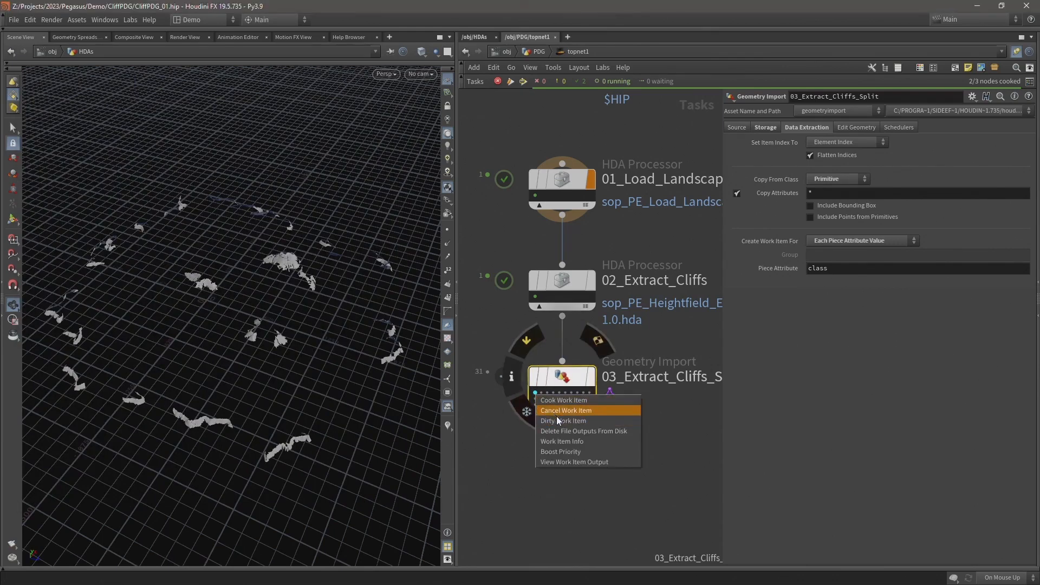
pyautogui.click(560, 461)
pyautogui.moveTo(441, 287); pyautogui.dragTo(340, 268)
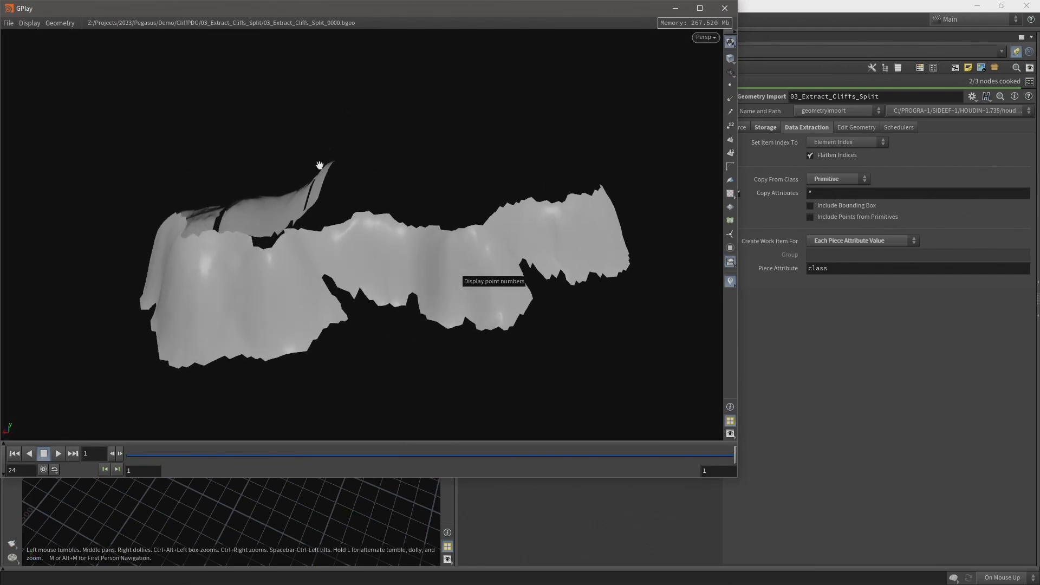
pyautogui.moveTo(375, 318); pyautogui.dragTo(383, 327)
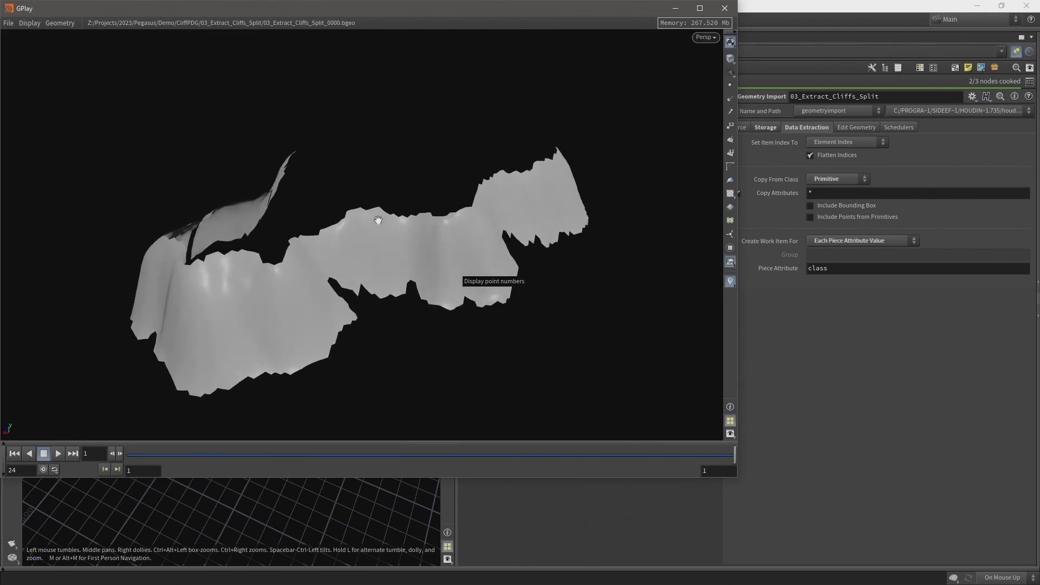
pyautogui.click(725, 8)
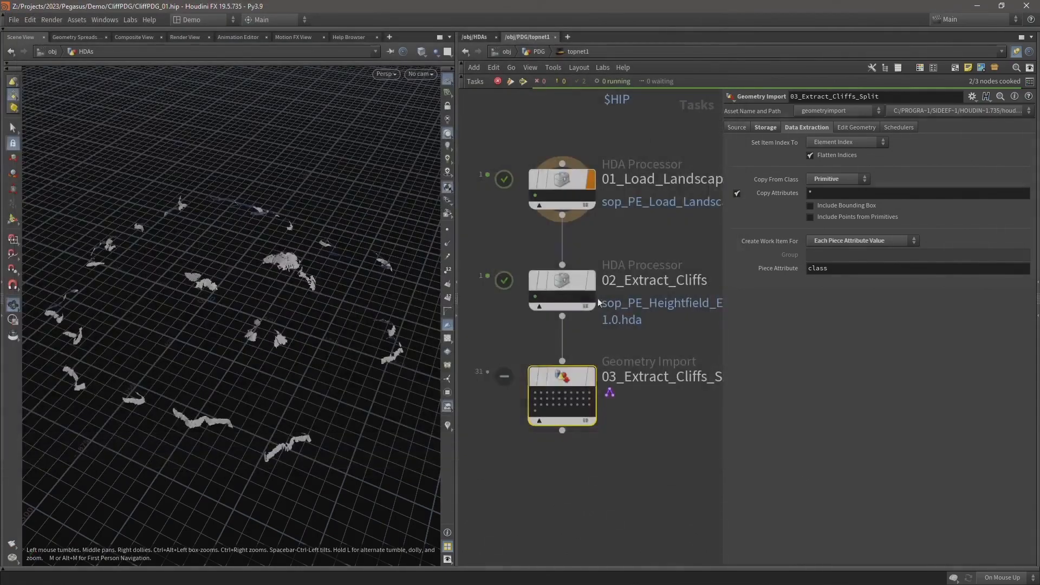
# Add an HDA Processor node connected below 03_Extract_Cliffs_Split
pyautogui.moveTo(593, 483); pyautogui.dragTo(601, 363, button='middle')
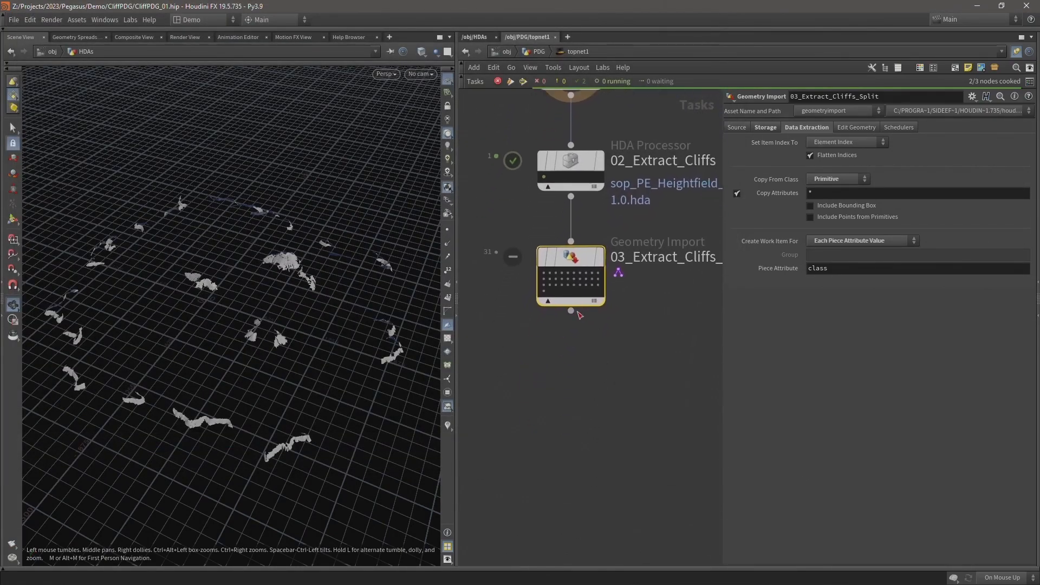
pyautogui.click(571, 311)
pyautogui.press('Tab')
pyautogui.write('hda')
pyautogui.press('Return')
pyautogui.click(571, 409)
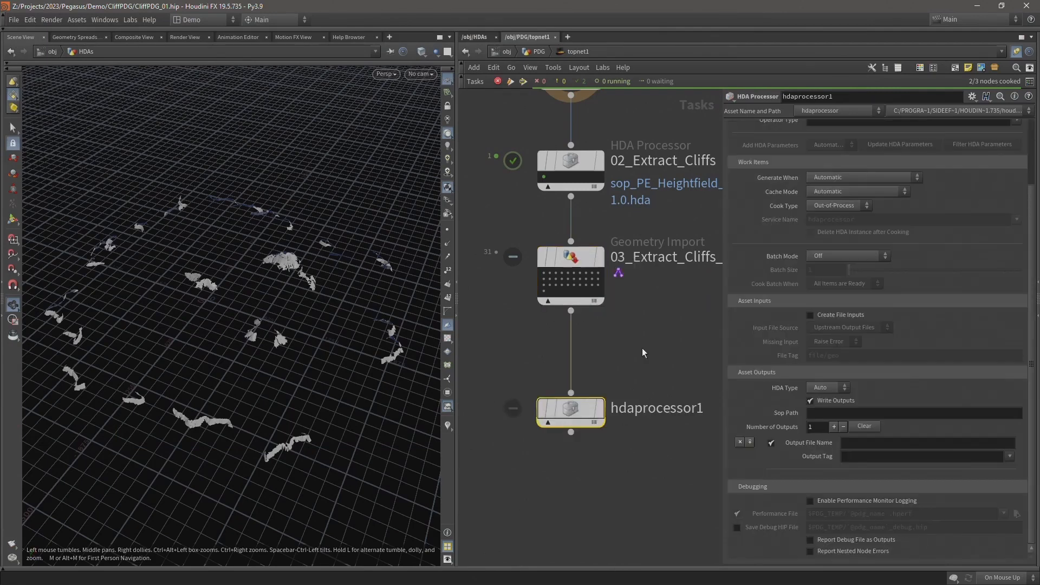
# Load sop_PE_Cliff_Generator.1.0.hda into the new HDA Processor and enable Create File Inputs
pyautogui.scroll(5, 764, 236)
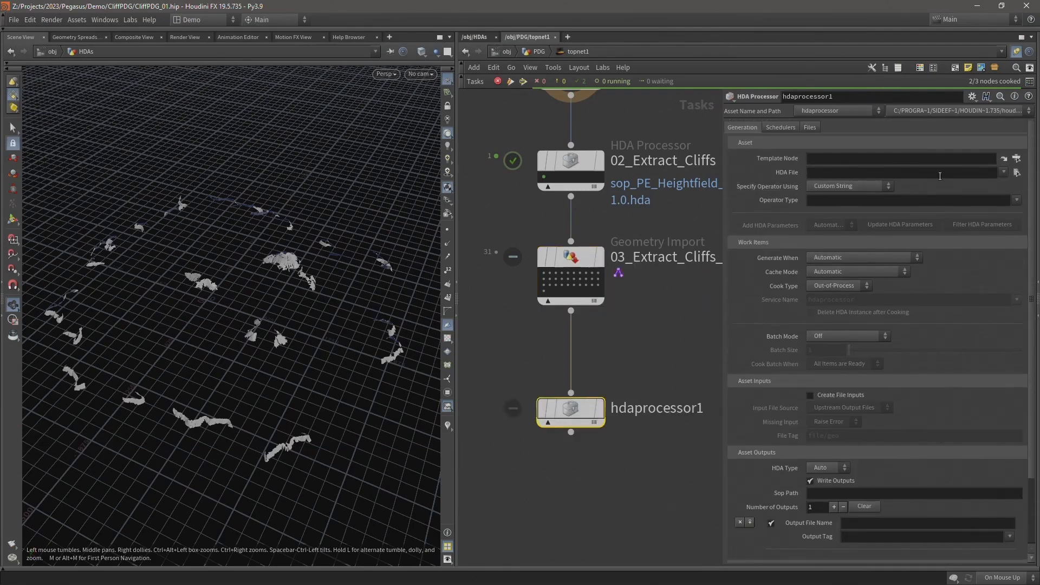
pyautogui.click(1016, 173)
pyautogui.doubleClick(520, 260)
pyautogui.click(811, 395)
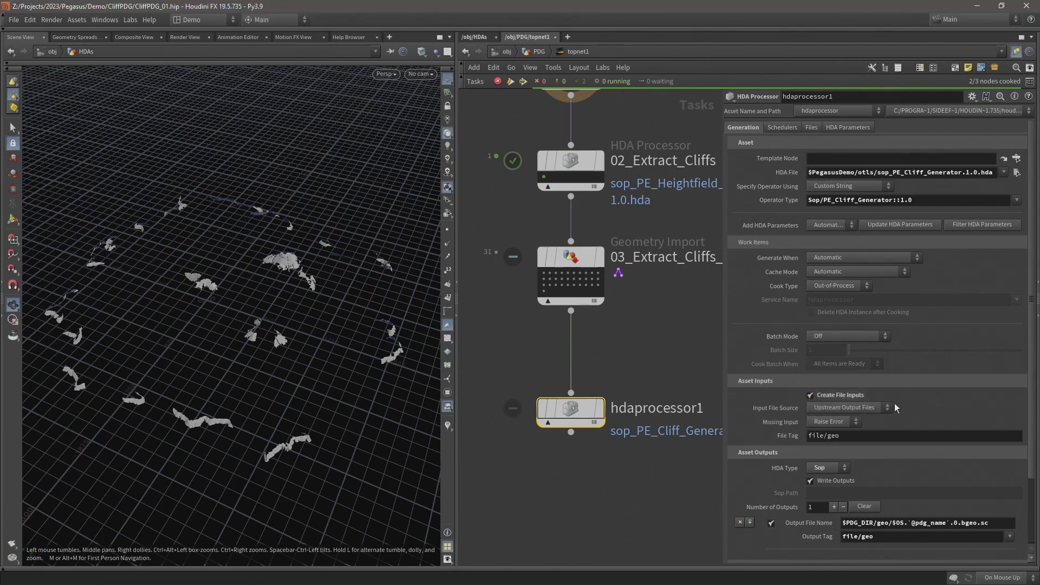
# Copy the output file name expression from 02_Extract_Cliffs and use it as the output file name of hdaprocessor1
pyautogui.click(570, 166)
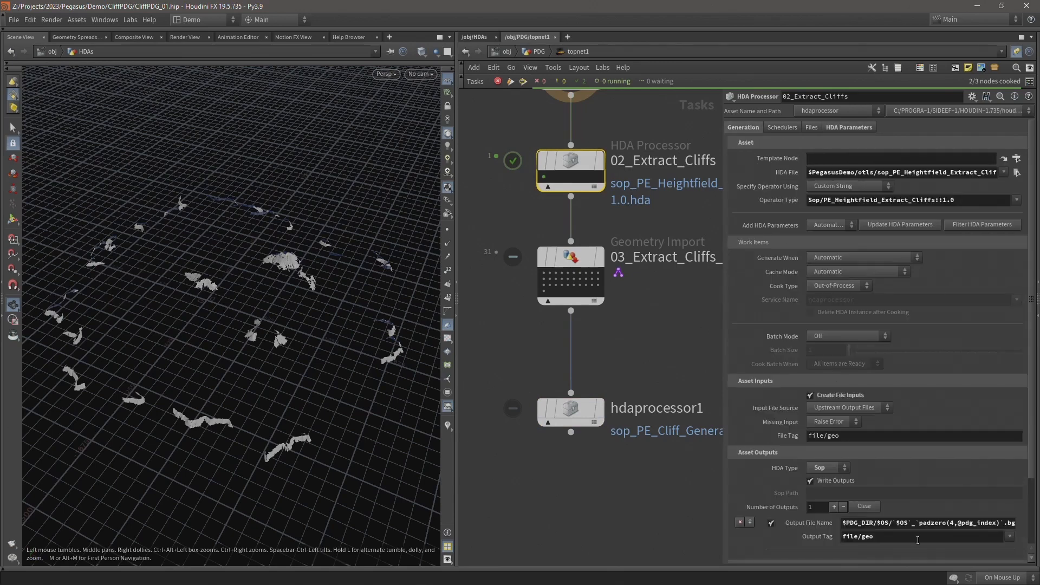
pyautogui.click(911, 524)
pyautogui.hotkey('ctrl', 'a')
pyautogui.hotkey('ctrl', 'c')
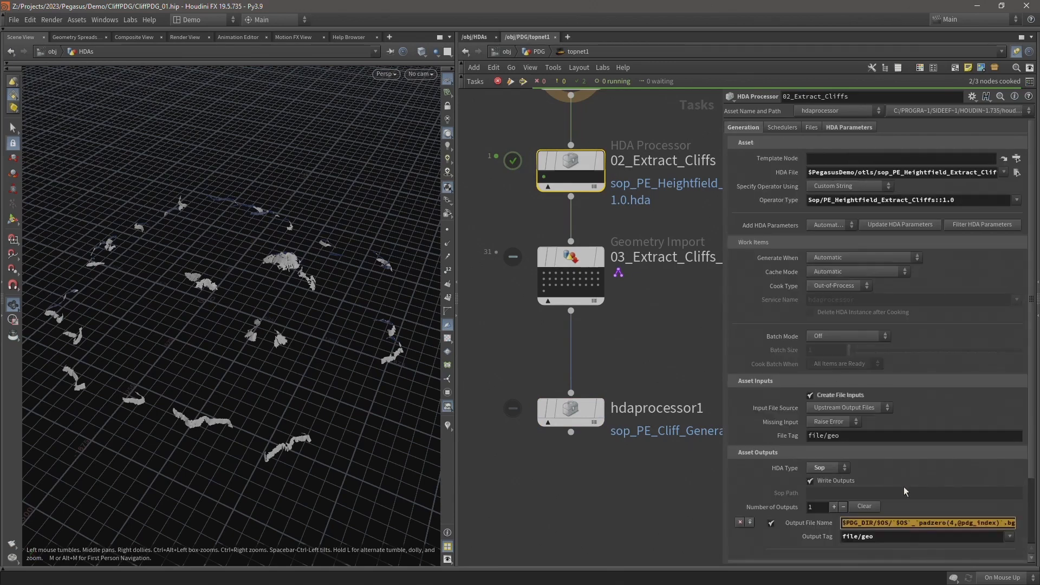
pyautogui.click(595, 422)
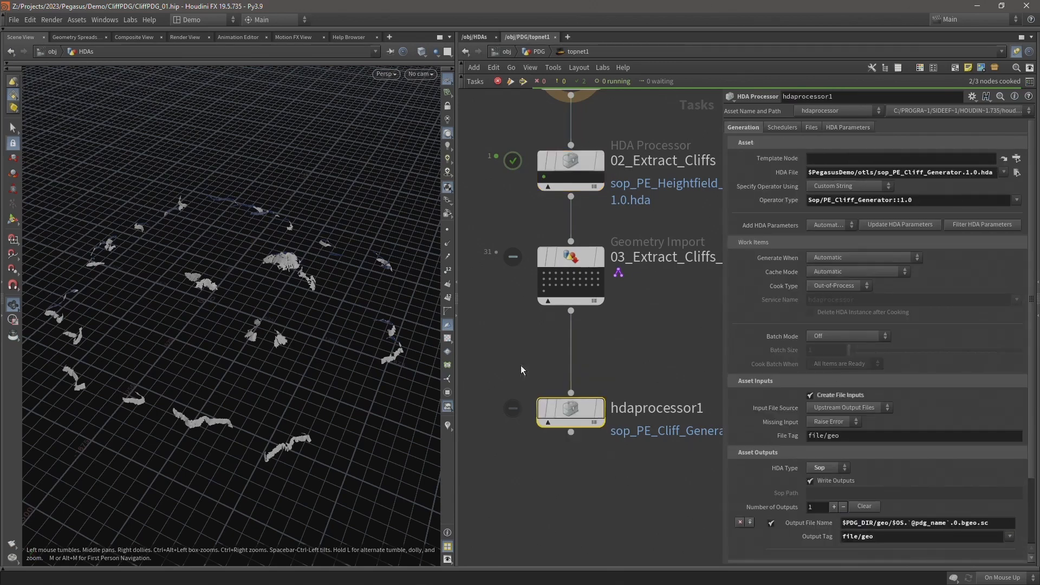
pyautogui.click(866, 523)
pyautogui.hotkey('ctrl', 'a')
pyautogui.hotkey('ctrl', 'v')
# Rename hdaprocessor1 as 04_Cliff_Generator
pyautogui.moveTo(648, 357); pyautogui.dragTo(614, 346, button='middle')
pyautogui.click(614, 399)
pyautogui.write('04_Clif')
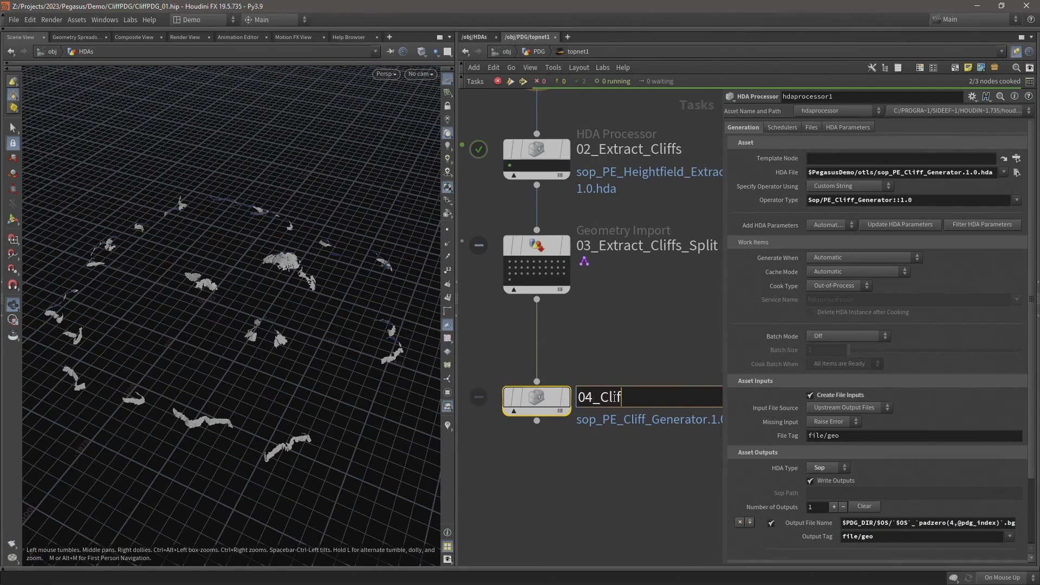
pyautogui.write('f_Generator')
pyautogui.press('Return')
pyautogui.scroll(-1, 648, 370)
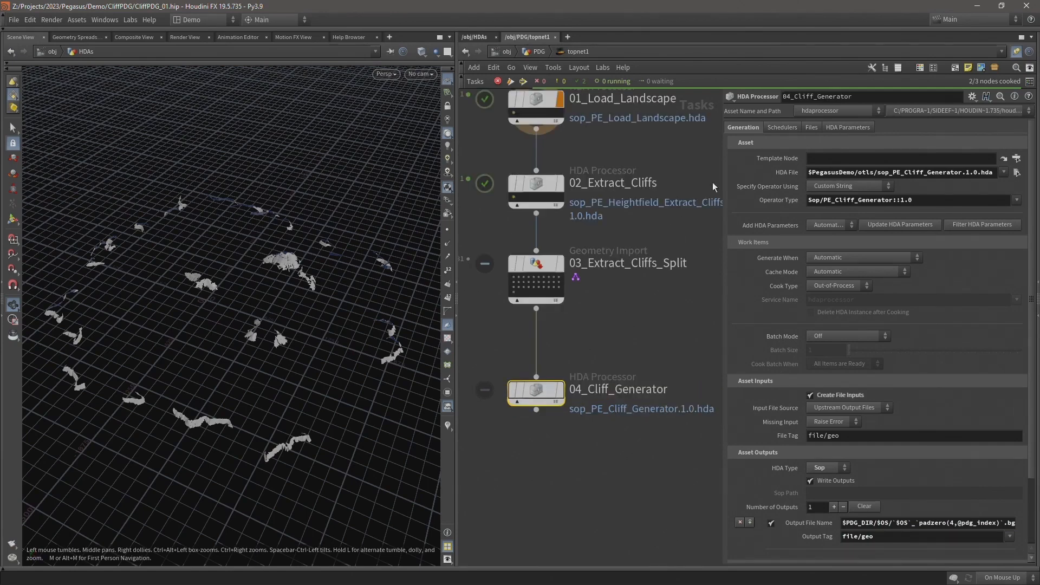
# Set the Subdivision HDA parameter of 04_Cliff_Generator to 0 and cook the node
pyautogui.click(830, 126)
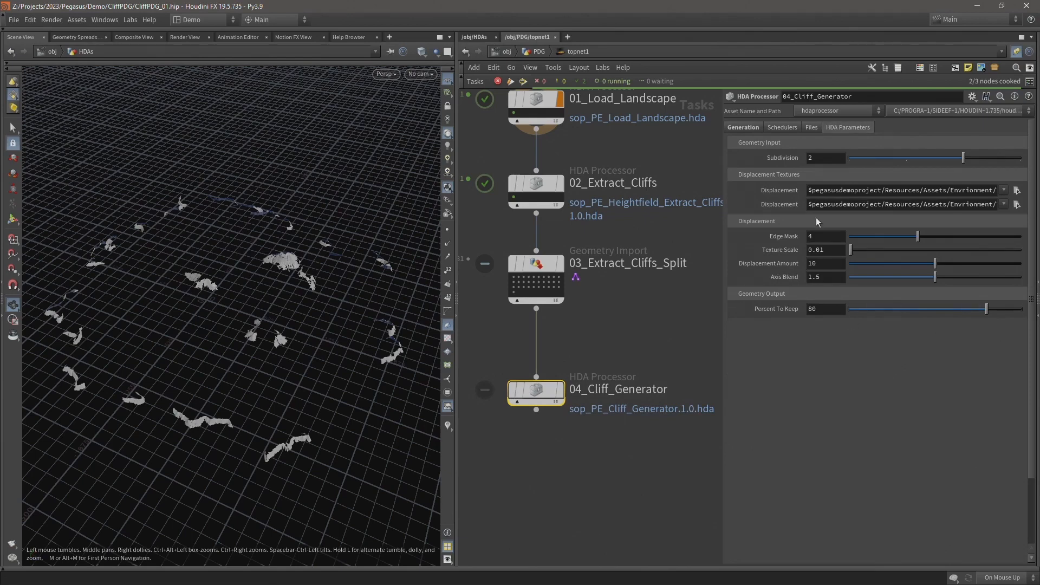
pyautogui.moveTo(919, 158); pyautogui.dragTo(849, 158)
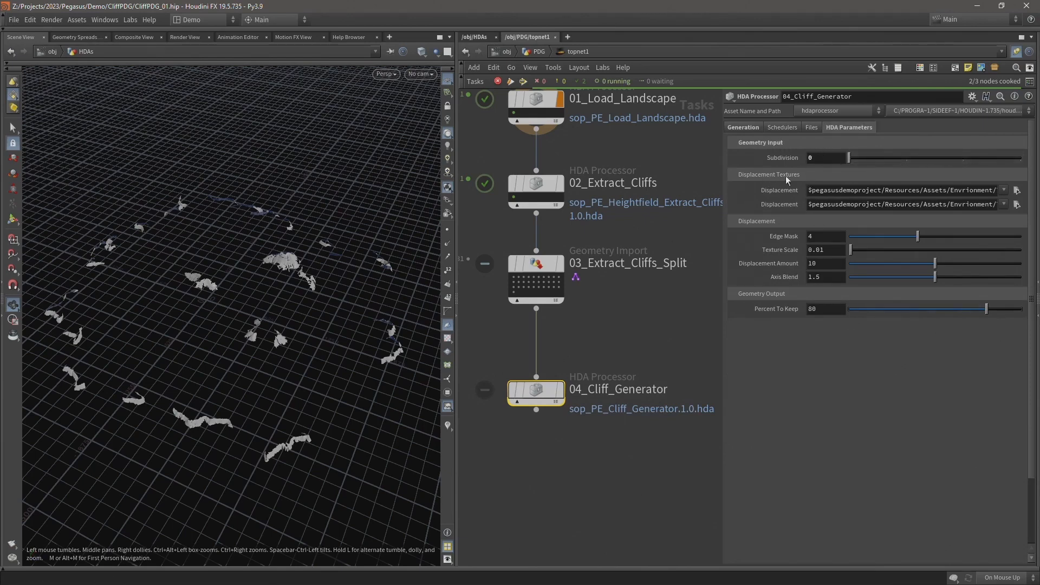
pyautogui.rightClick(538, 395)
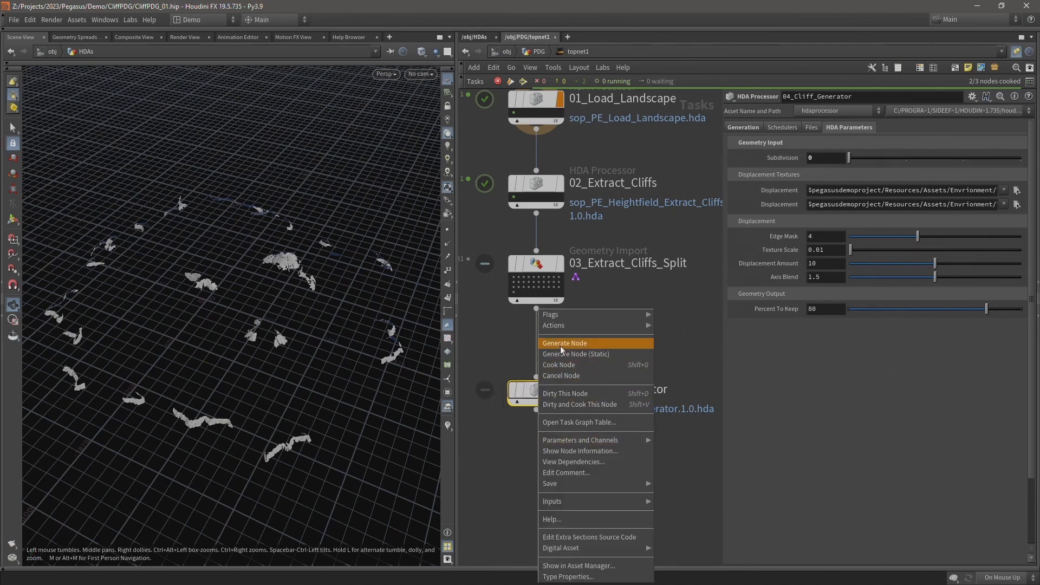
pyautogui.click(560, 366)
pyautogui.moveTo(560, 443); pyautogui.dragTo(592, 401, button='middle')
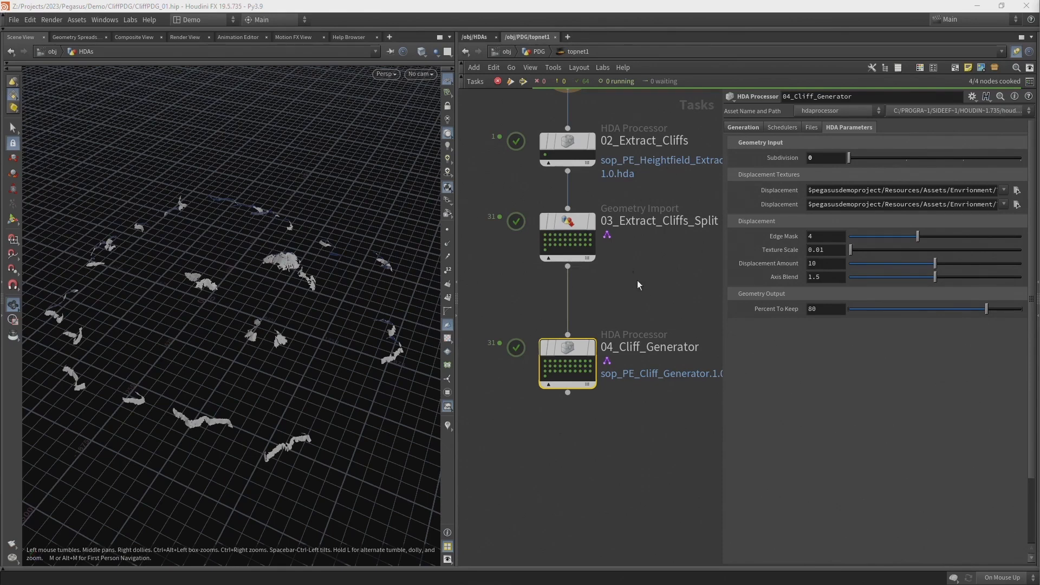
# Show the HDA parameters of 02_Extract_Cliffs to check its Delete Small Cliffs threshold
pyautogui.moveTo(648, 268); pyautogui.dragTo(647, 312, button='middle')
pyautogui.moveTo(508, 167); pyautogui.dragTo(608, 218)
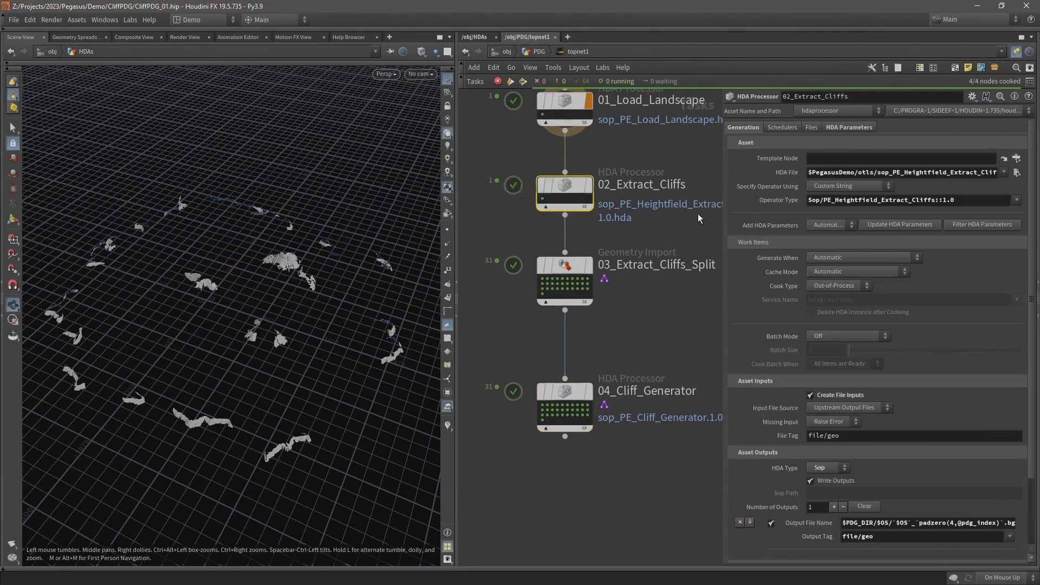
pyautogui.click(839, 130)
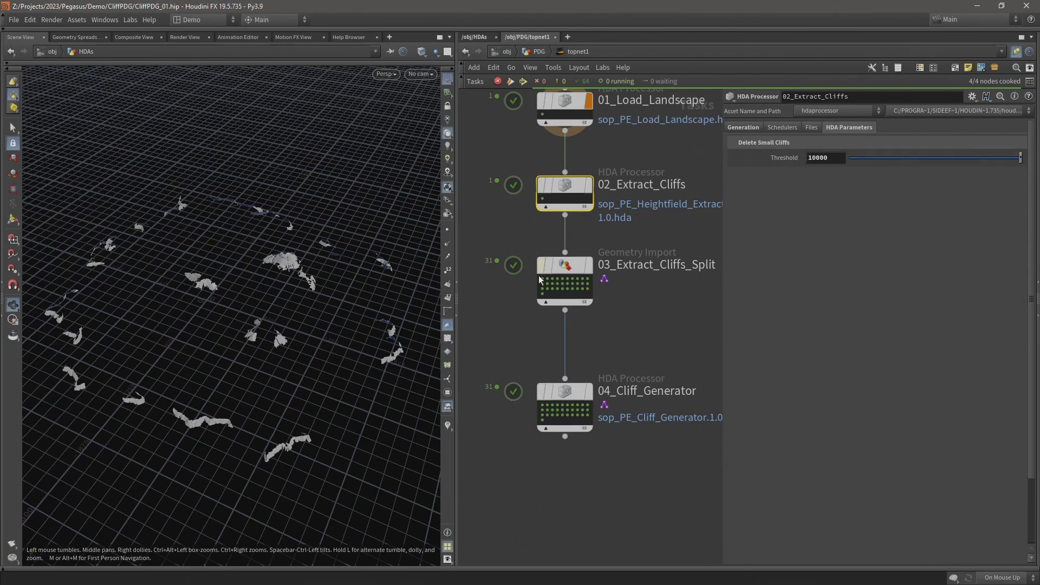
# View the output geometry of one 04_Cliff_Generator work item and examine the generated cliff detail from several angles
pyautogui.click(564, 409)
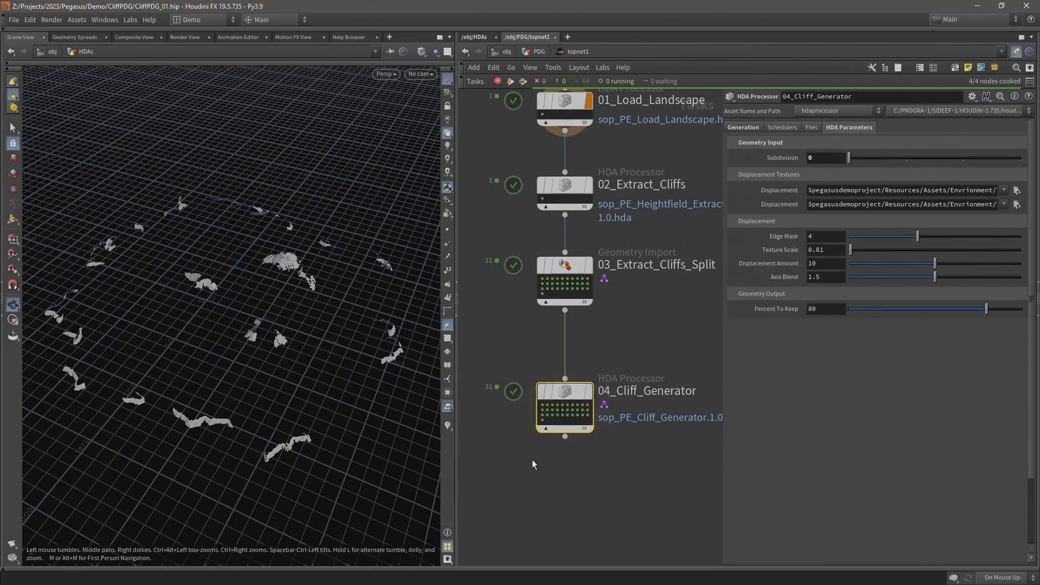
pyautogui.rightClick(554, 416)
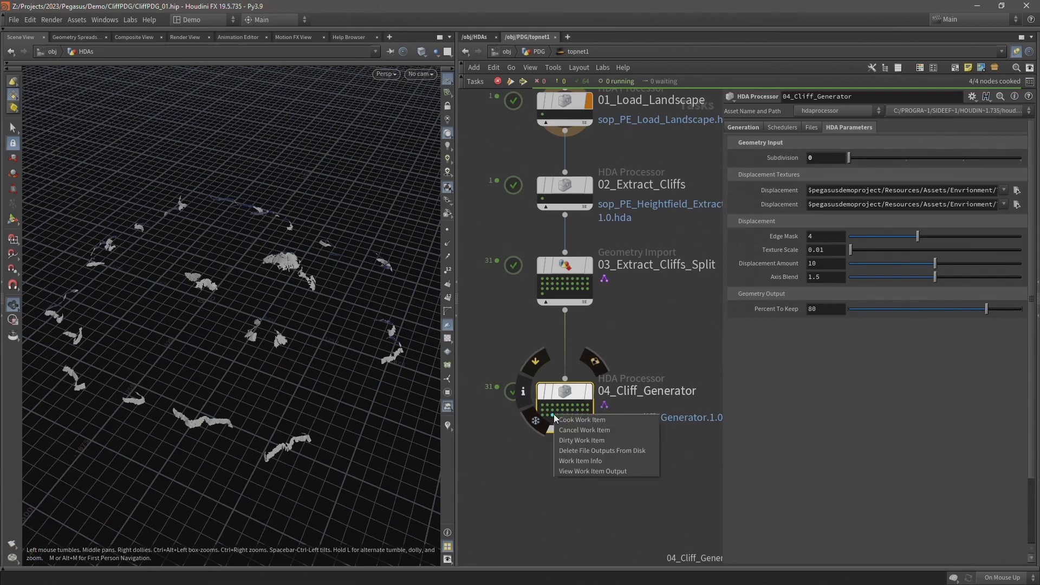
pyautogui.click(570, 471)
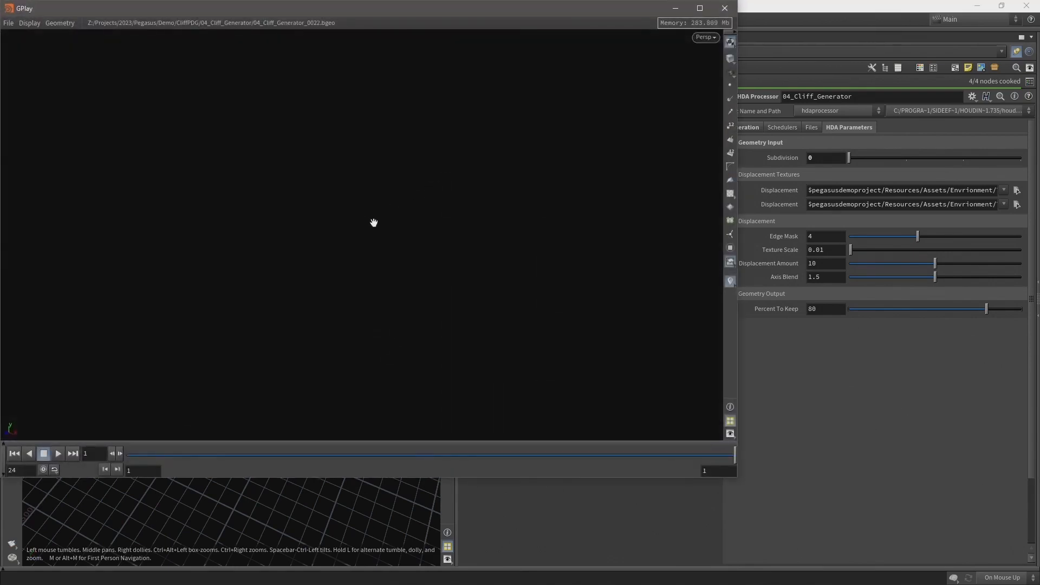
pyautogui.moveTo(372, 223); pyautogui.dragTo(566, 193)
pyautogui.moveTo(329, 234); pyautogui.dragTo(385, 233, button='middle')
pyautogui.scroll(4, 635, 280)
pyautogui.moveTo(636, 280); pyautogui.dragTo(390, 341)
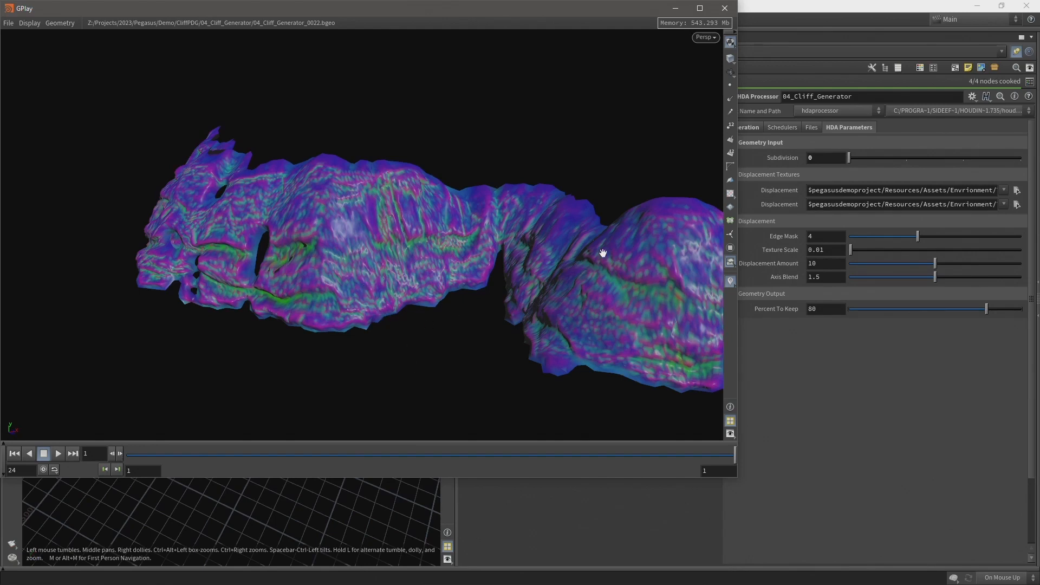
pyautogui.moveTo(609, 304); pyautogui.dragTo(320, 196)
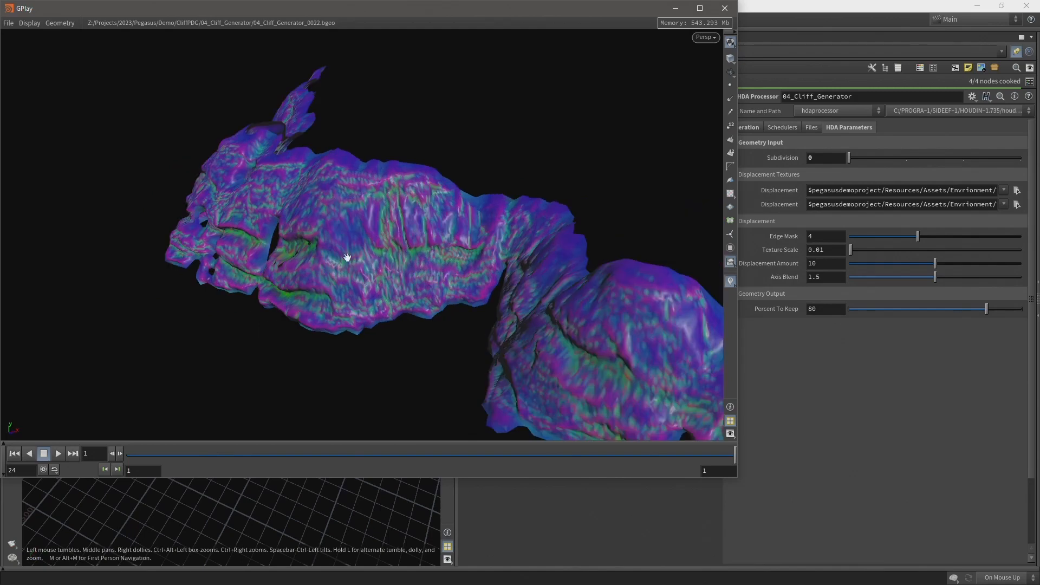
pyautogui.moveTo(302, 265); pyautogui.dragTo(373, 255)
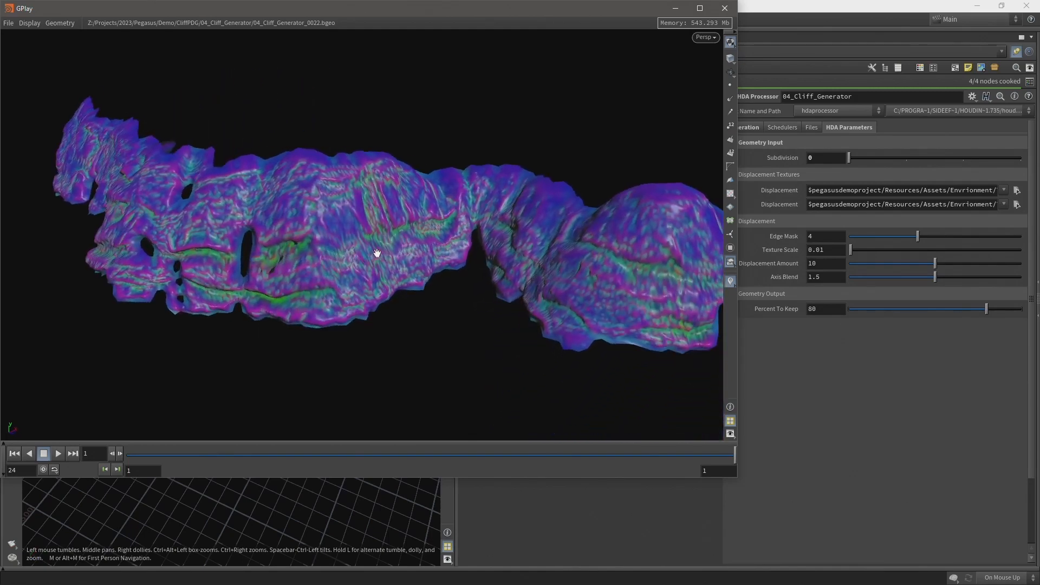
pyautogui.click(725, 7)
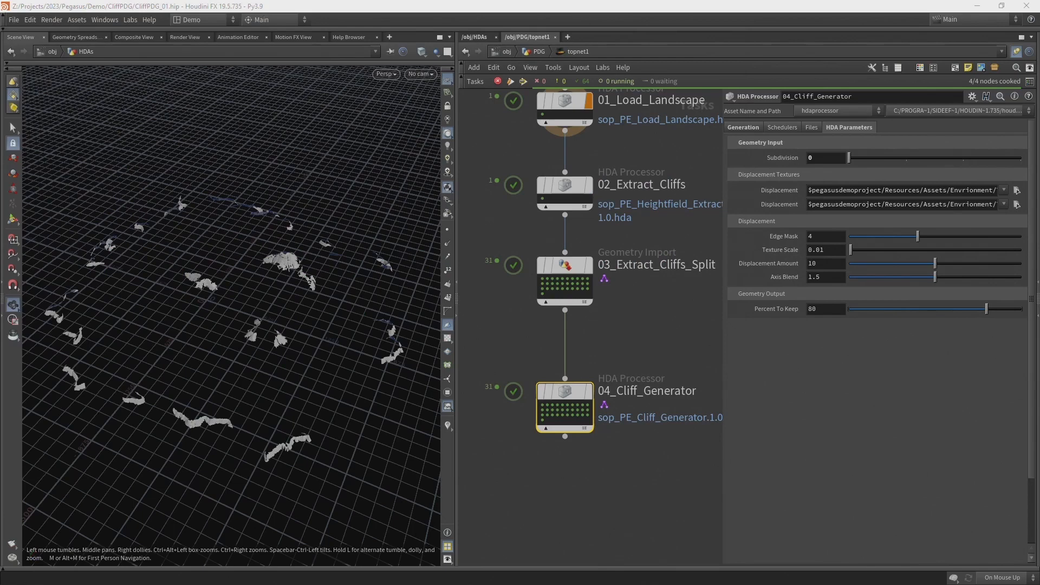
# Switch to File Explorer and check the bgeo files written to the 04_Cliff_Generator folder
pyautogui.moveTo(899, 146); pyautogui.dragTo(431, 126)
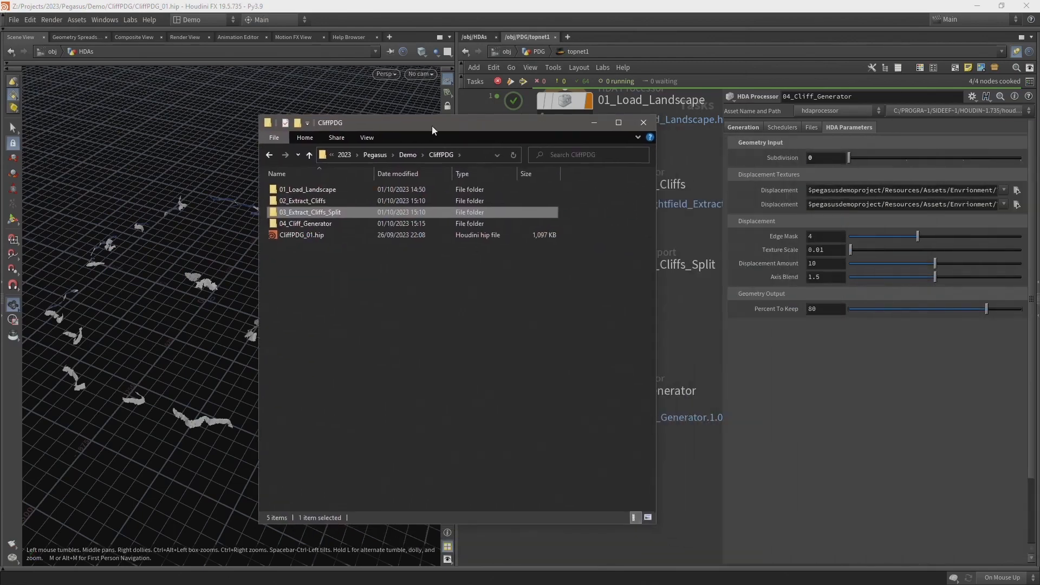
pyautogui.click(317, 235)
pyautogui.click(325, 223)
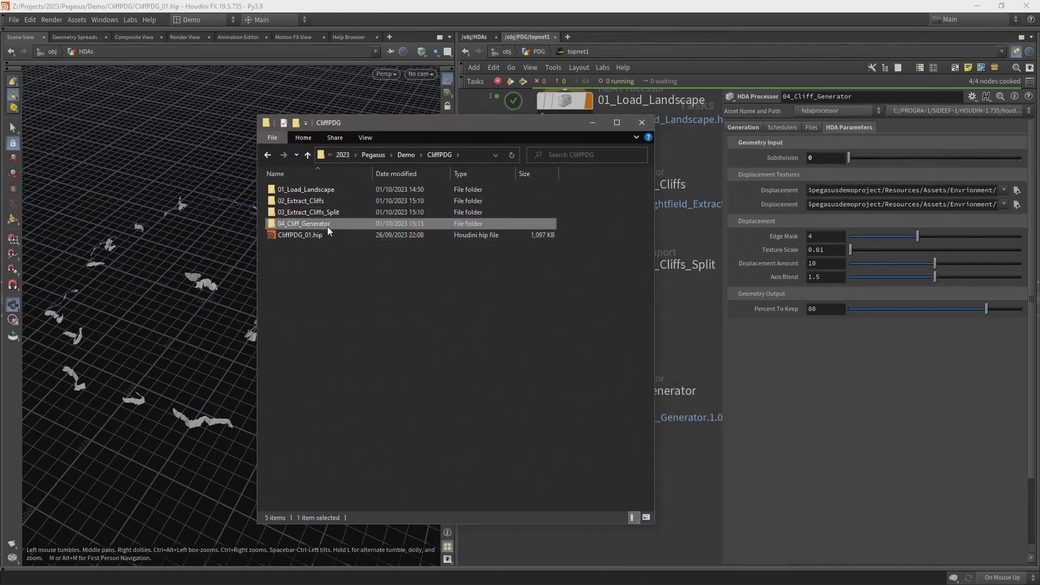
pyautogui.doubleClick(294, 222)
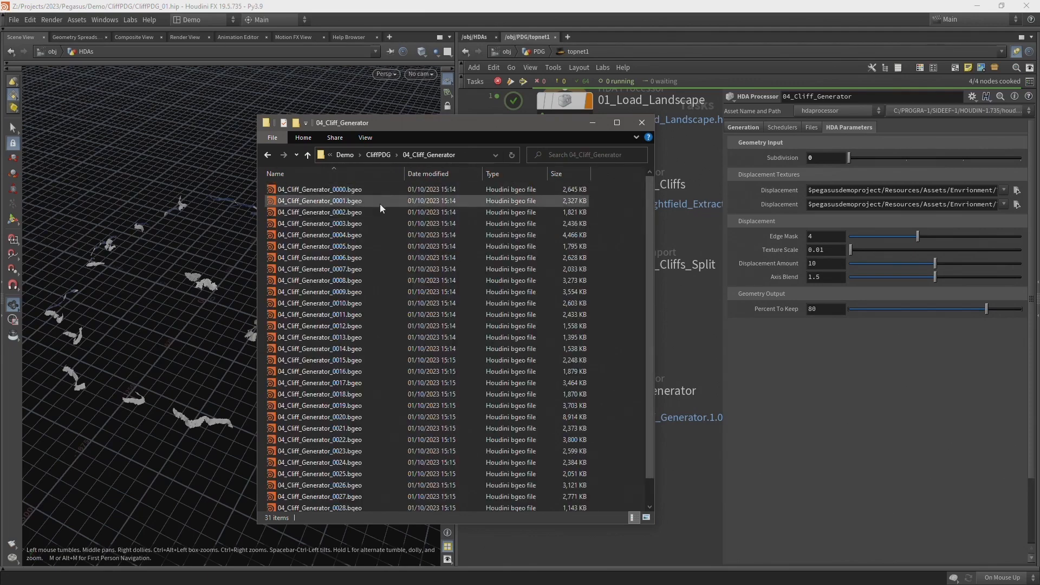
pyautogui.scroll(-1, 383, 209)
pyautogui.click(383, 232)
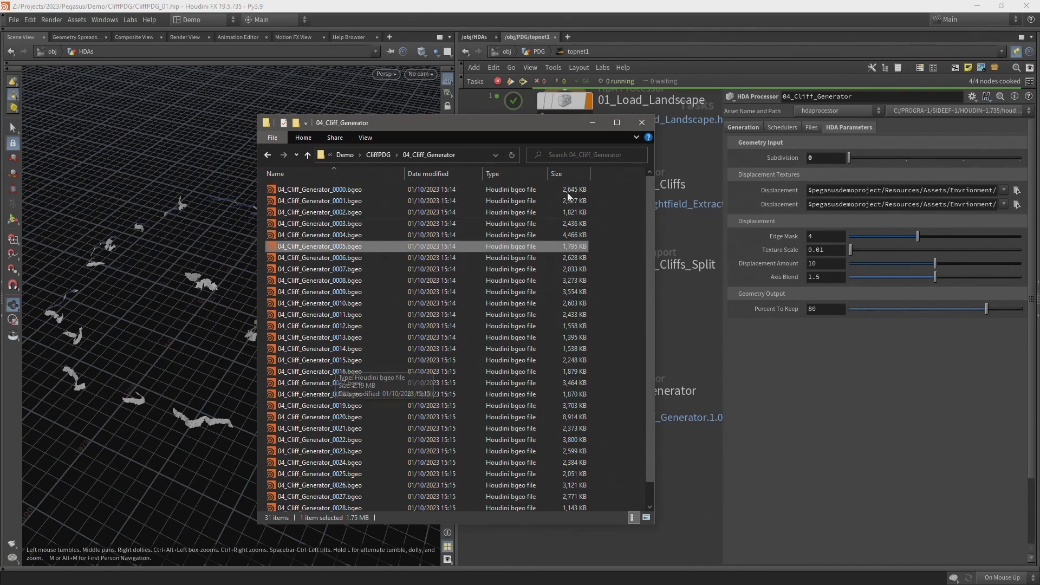
pyautogui.click(594, 120)
# Check the PE_Cliff_Split node in the HDAs network and return to topnet1
pyautogui.moveTo(563, 464); pyautogui.dragTo(559, 414, button='middle')
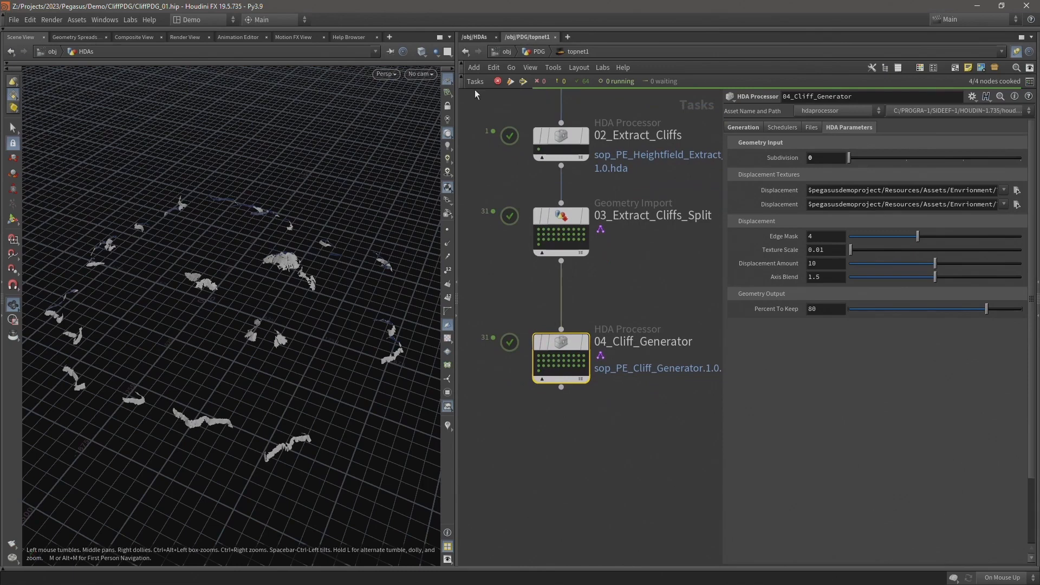
pyautogui.click(475, 37)
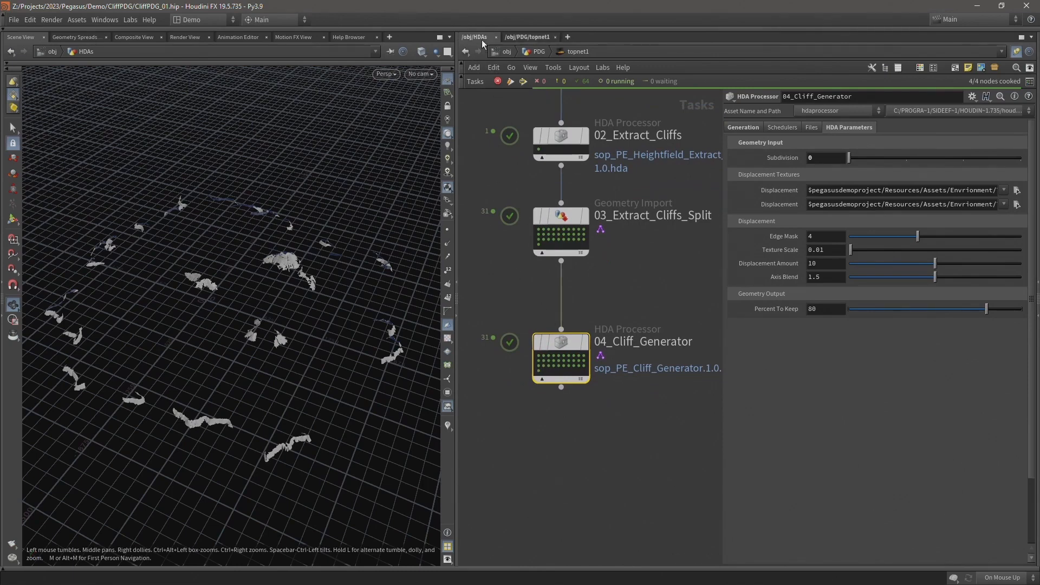
pyautogui.click(536, 426)
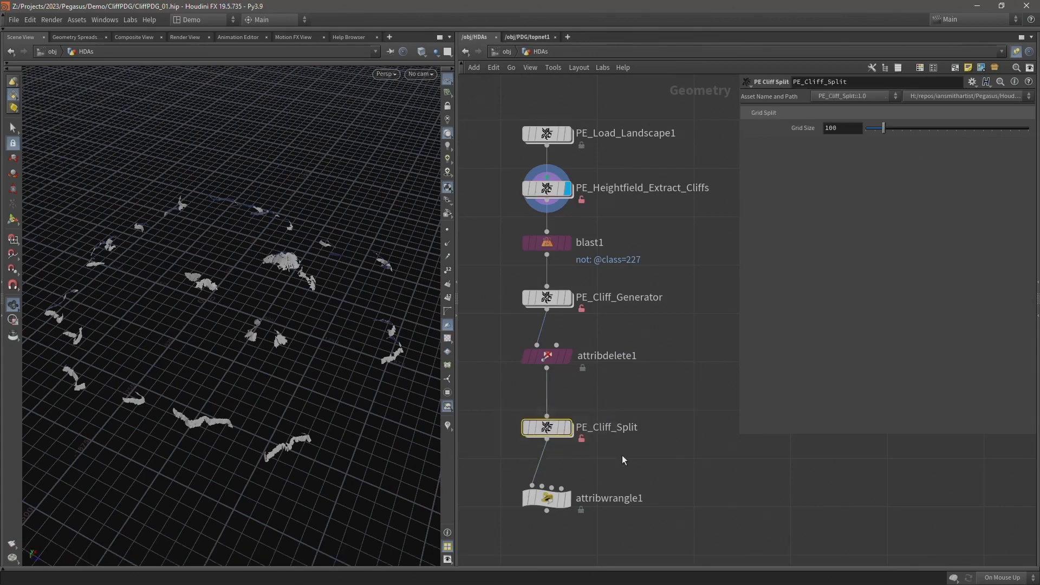
pyautogui.click(538, 41)
# Add an HDA Processor node below 04_Cliff_Generator, connected to its output
pyautogui.moveTo(584, 417); pyautogui.dragTo(576, 355, button='middle')
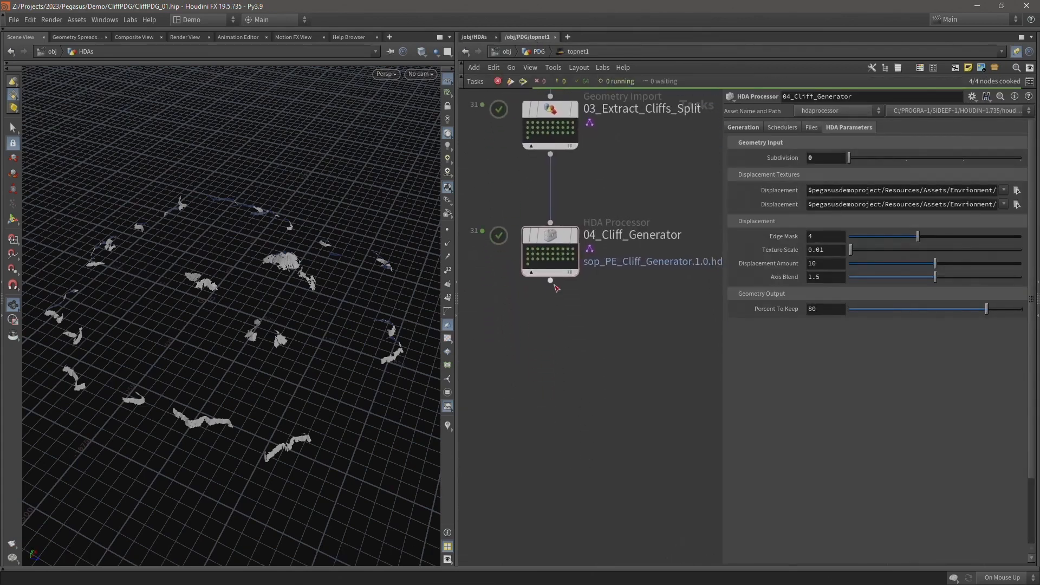
pyautogui.click(550, 281)
pyautogui.press('Tab')
pyautogui.write('hda')
pyautogui.press('Return')
pyautogui.click(552, 351)
# Load sop_PE_Cliff_Split.1.0.hda from the $PegasusDemo/otls folder as the HDA file of hdaprocessor1
pyautogui.scroll(-3, 752, 252)
pyautogui.scroll(1, 752, 252)
pyautogui.click(1017, 172)
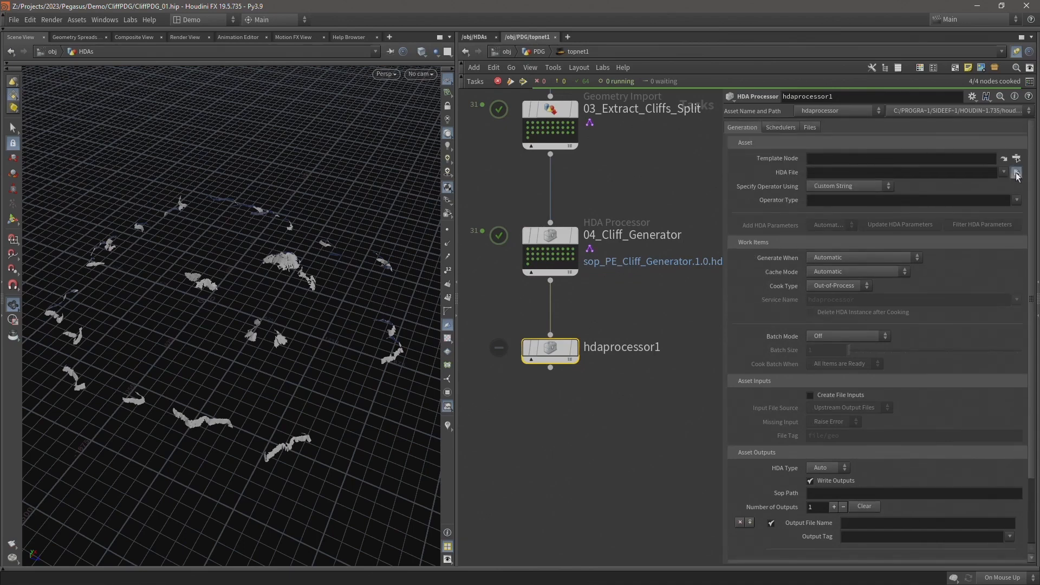
pyautogui.click(840, 115)
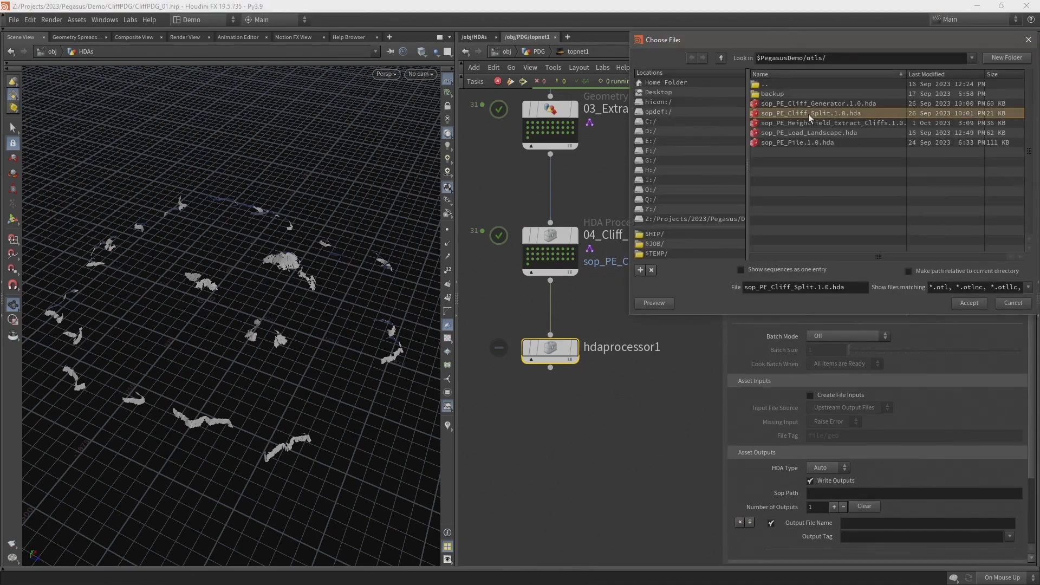
pyautogui.doubleClick(824, 112)
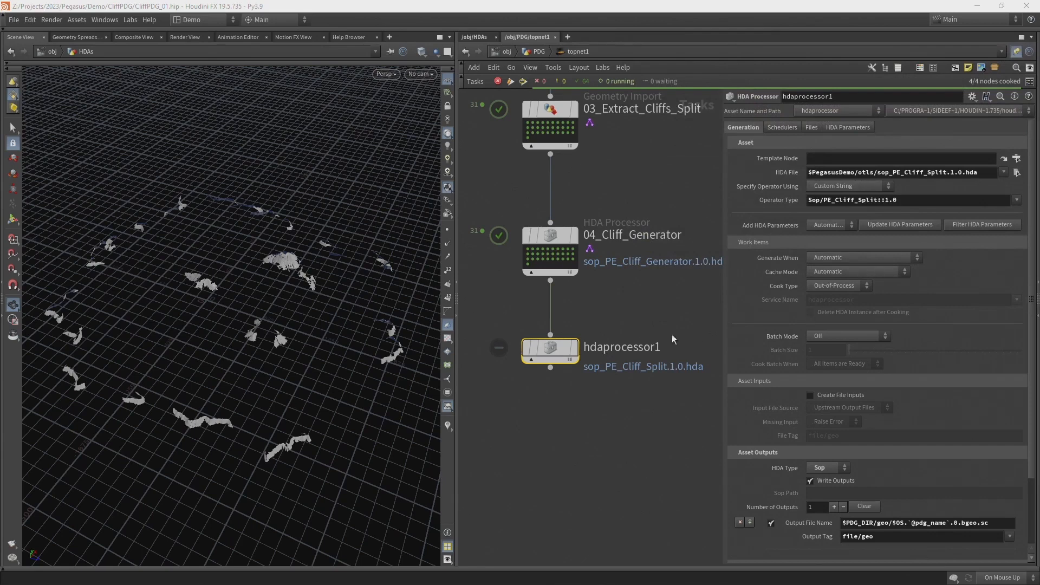
pyautogui.moveTo(555, 350)
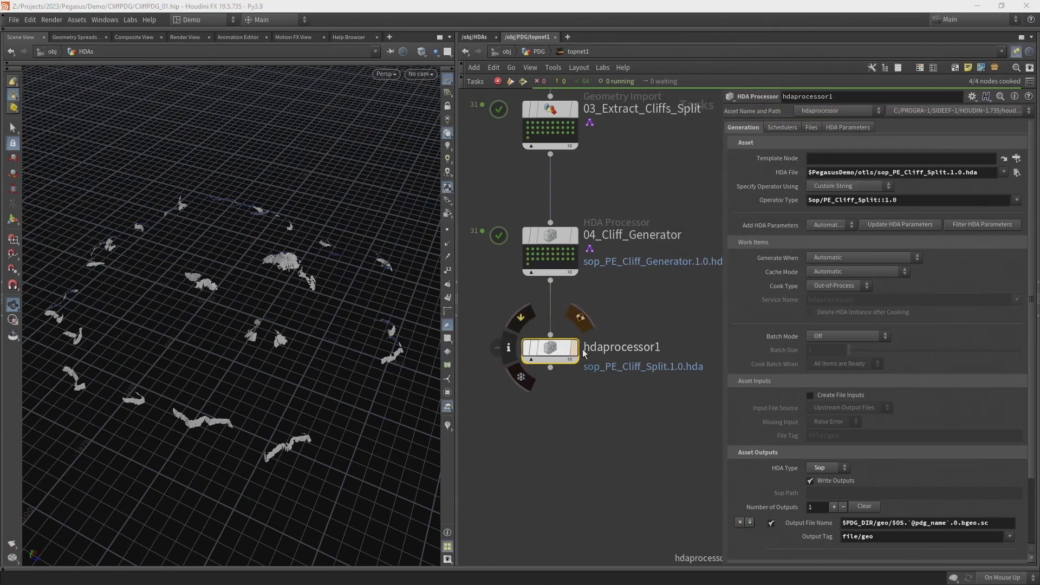
# Reuse the output file name expression of 04_Cliff_Generator for hdaprocessor1 and enable Create File Inputs on it
pyautogui.click(548, 268)
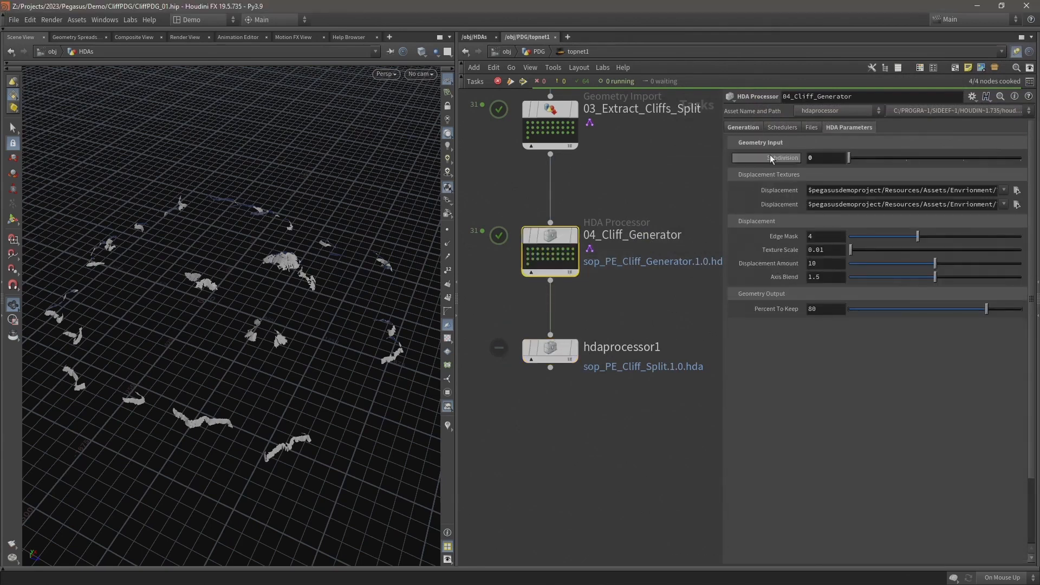
pyautogui.click(741, 127)
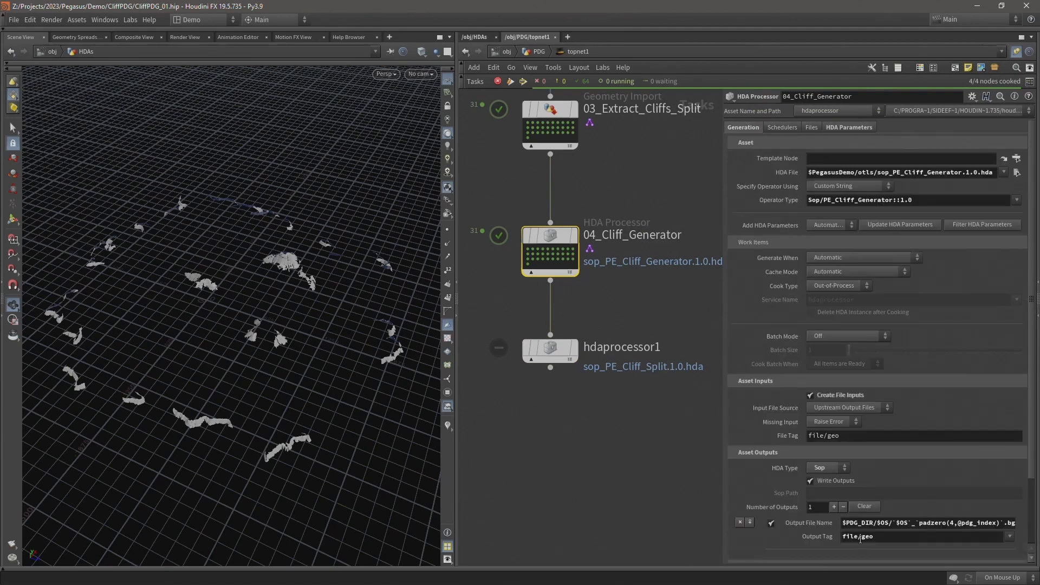
pyautogui.tripleClick(863, 522)
pyautogui.hotkey('ctrl', 'c')
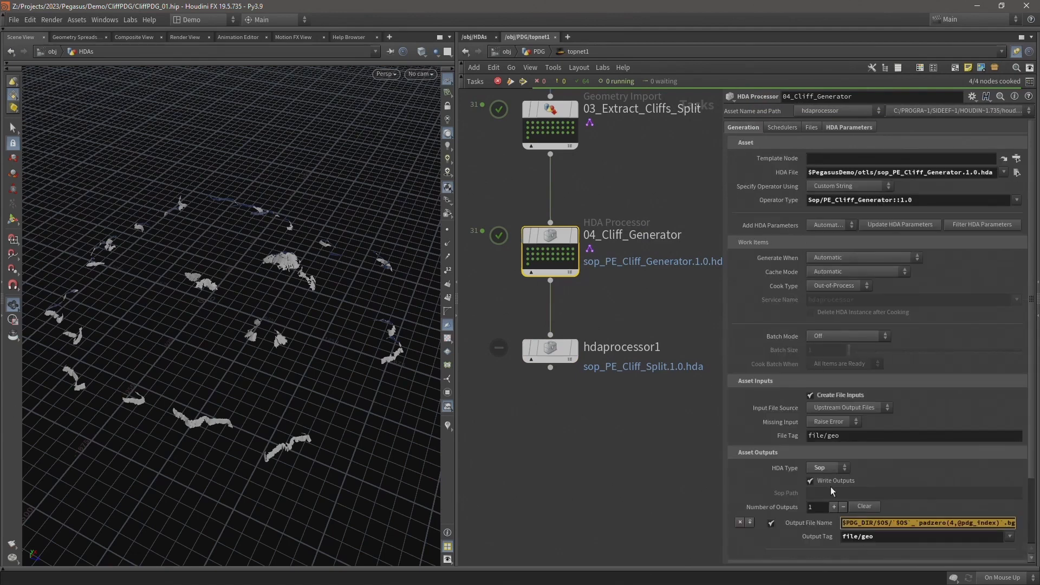
pyautogui.click(549, 351)
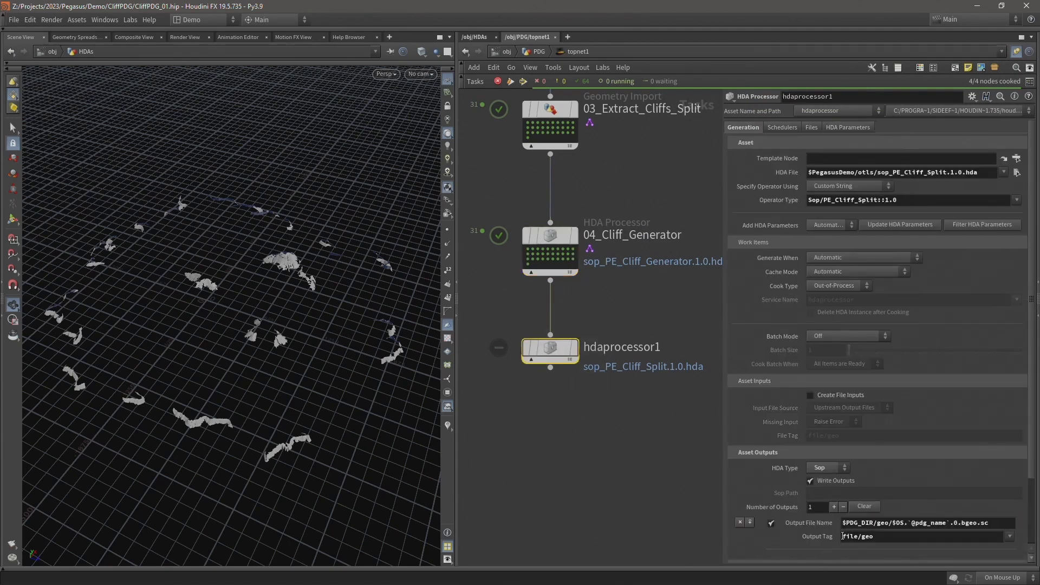
pyautogui.tripleClick(859, 524)
pyautogui.hotkey('ctrl', 'v')
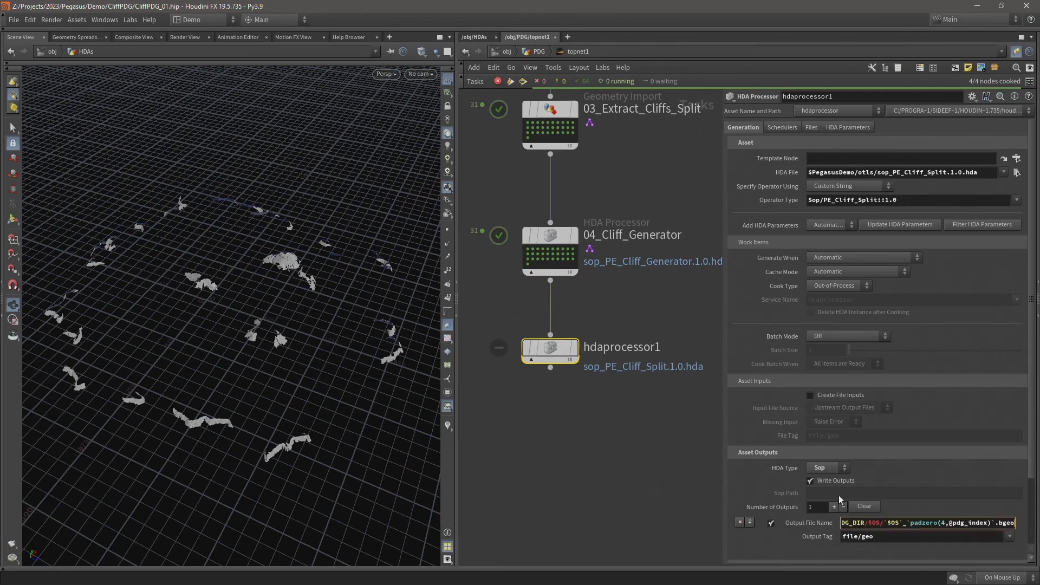
pyautogui.press('Return')
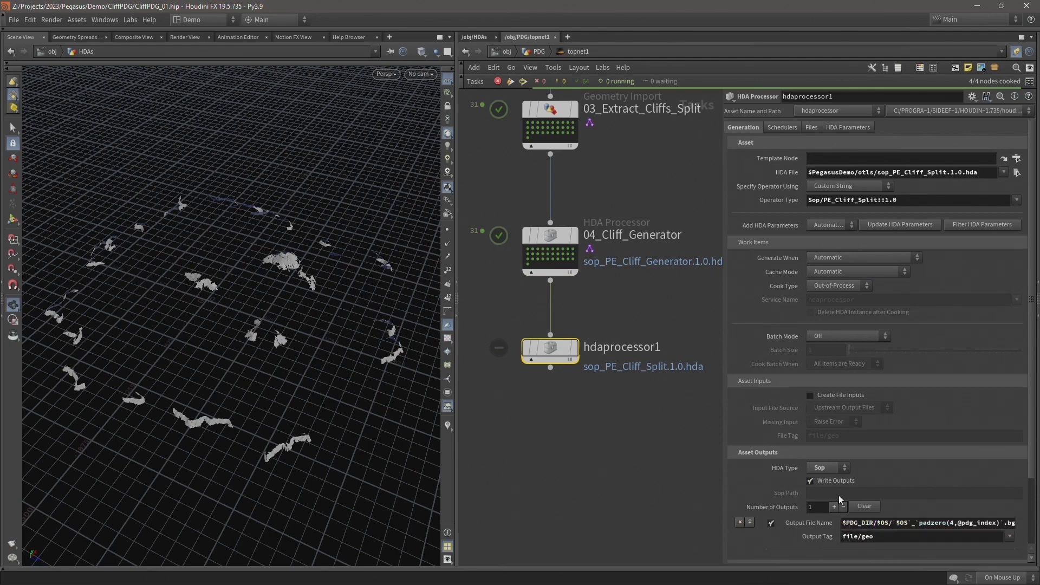
pyautogui.click(810, 395)
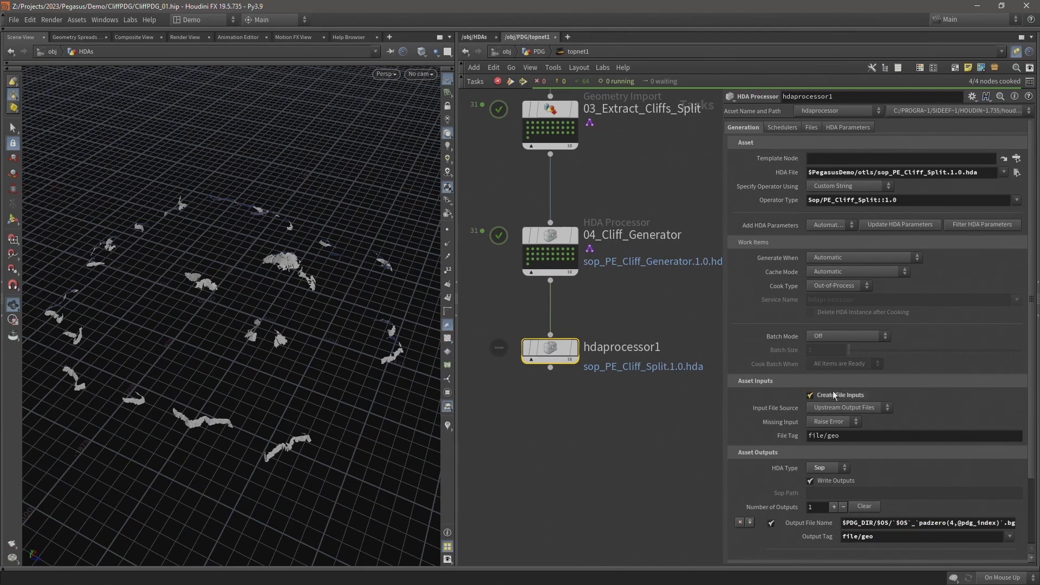
# Rename hdaprocessor1 as 05_Cliff_Tile
pyautogui.moveTo(638, 287); pyautogui.dragTo(503, 227)
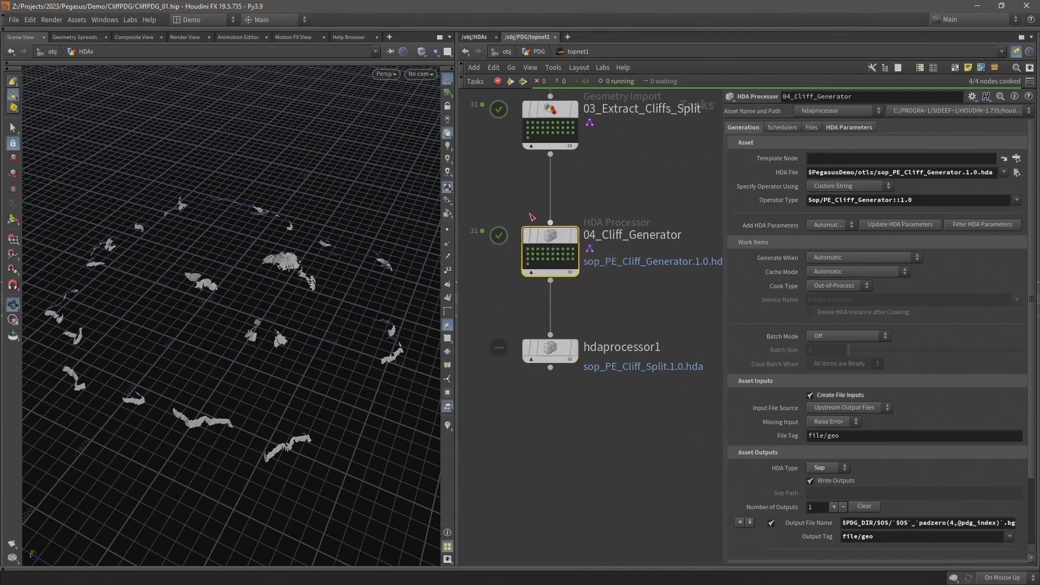
pyautogui.moveTo(541, 289)
pyautogui.moveTo(623, 314); pyautogui.dragTo(515, 383)
pyautogui.doubleClick(608, 350)
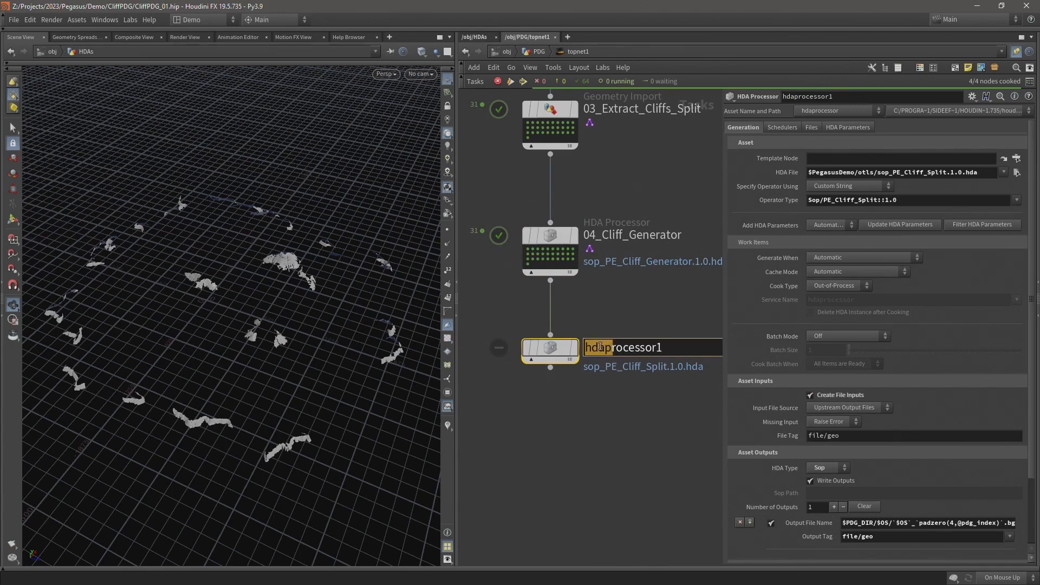
pyautogui.write('05')
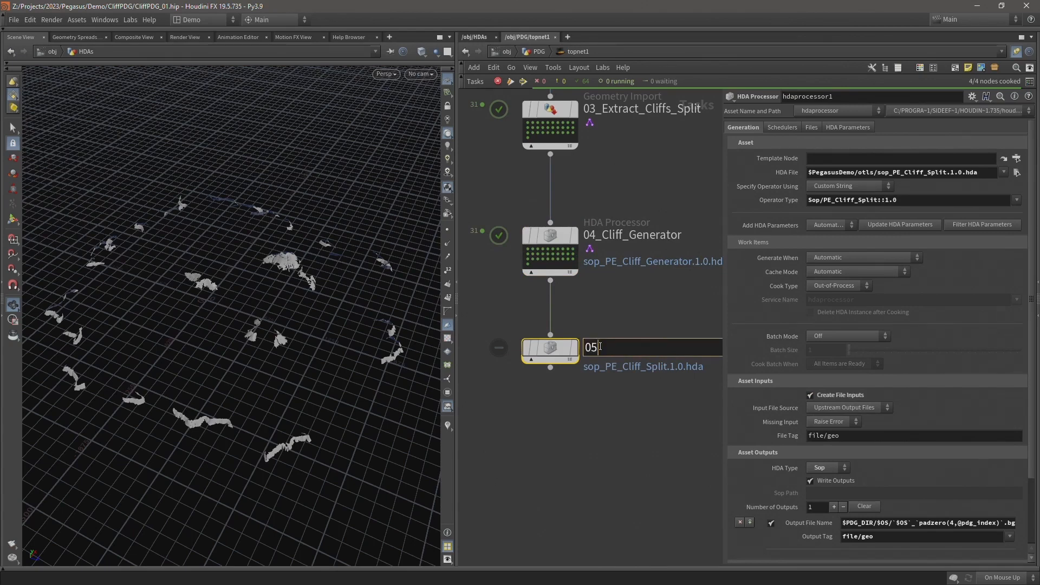
pyautogui.write('_Cliff_Tile')
pyautogui.press('Return')
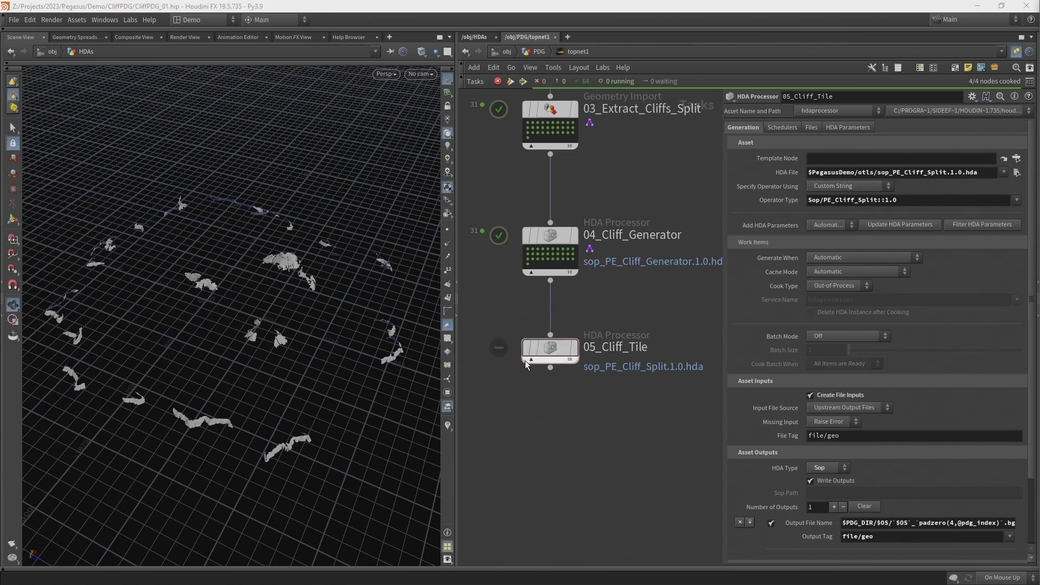
# Check the Grid Size HDA parameter of 05_Cliff_Tile and return to its generation settings
pyautogui.click(837, 125)
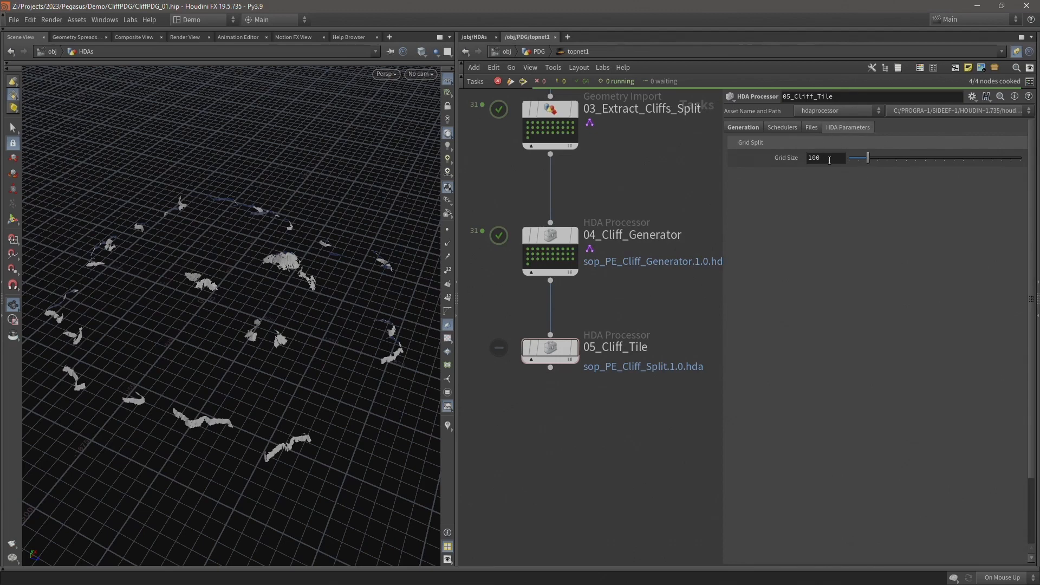
pyautogui.doubleClick(829, 158)
pyautogui.click(749, 126)
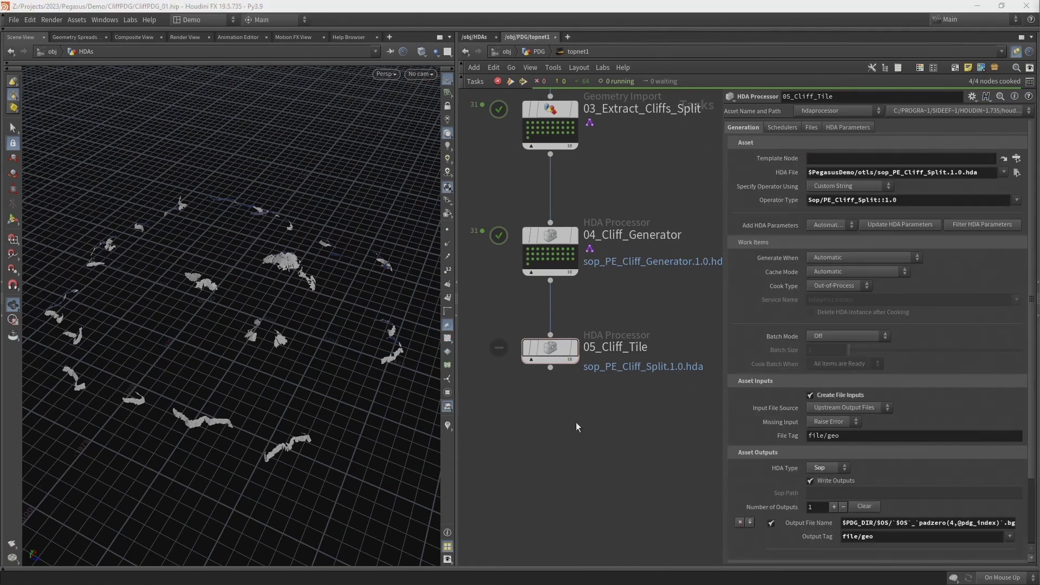
# Cook the 05_Cliff_Tile node and select it
pyautogui.rightClick(552, 347)
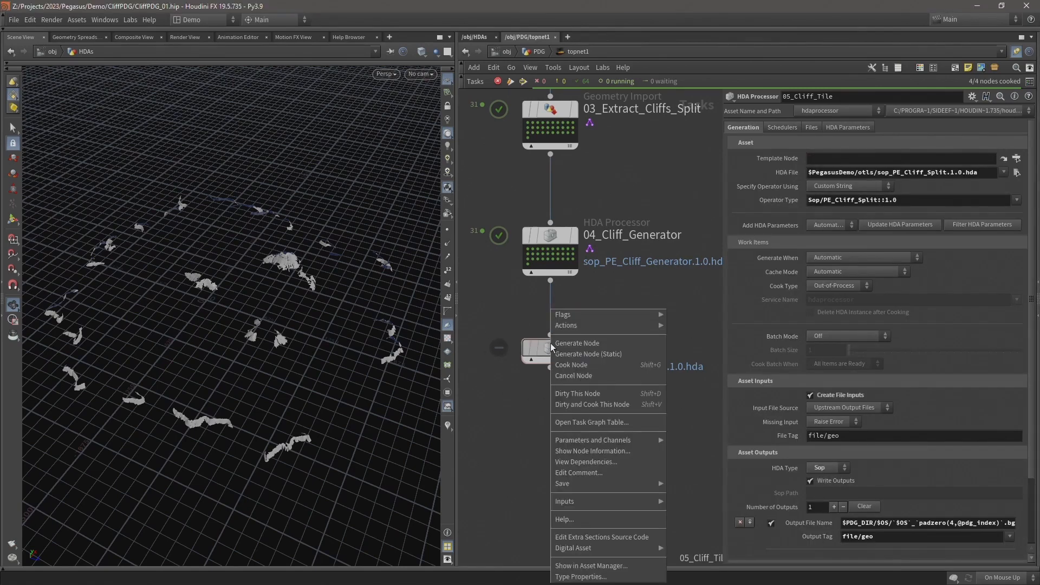
pyautogui.click(587, 368)
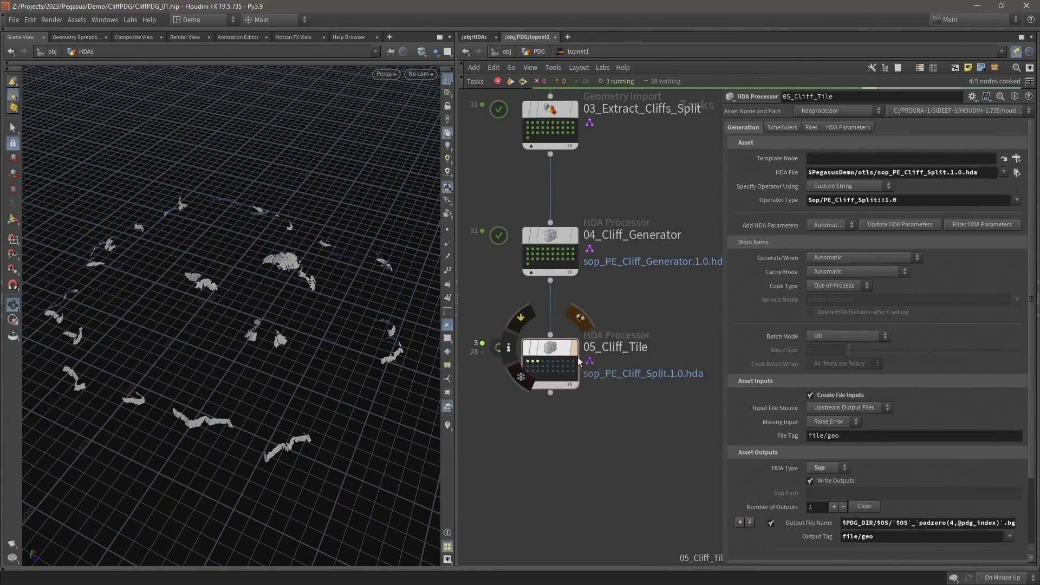
pyautogui.moveTo(658, 301); pyautogui.dragTo(504, 406)
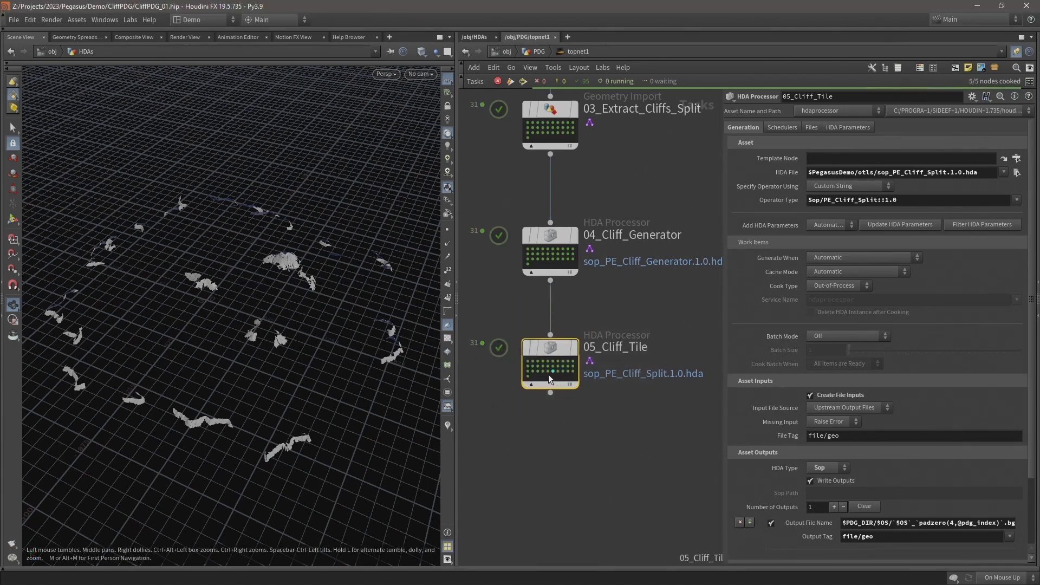
# Open the 05_Cliff_Tile output folder in File Explorer, review its generated bgeo files, and close the window
pyautogui.moveTo(515, 275)
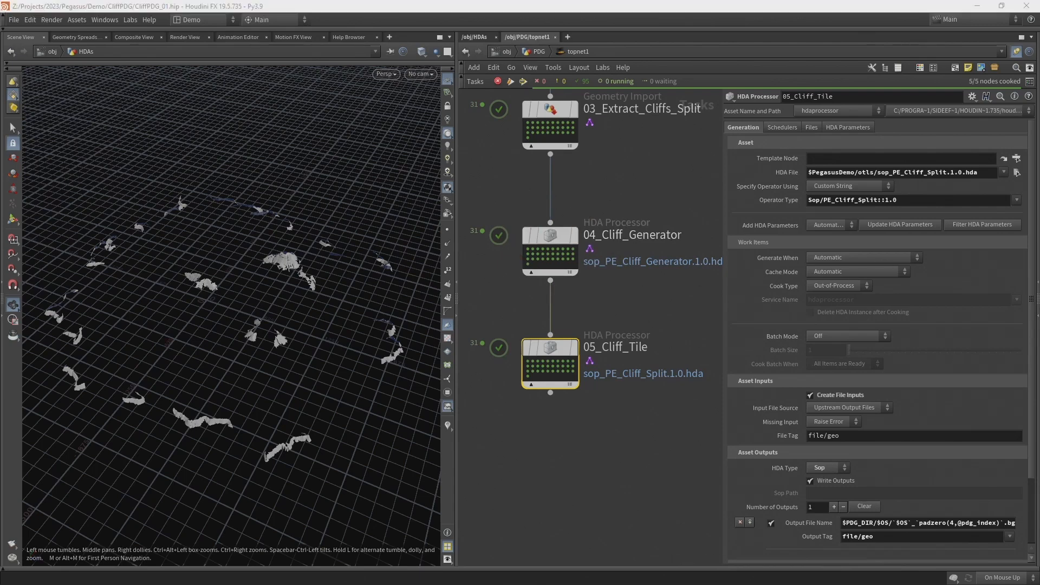
pyautogui.moveTo(1039, 325); pyautogui.dragTo(393, 96)
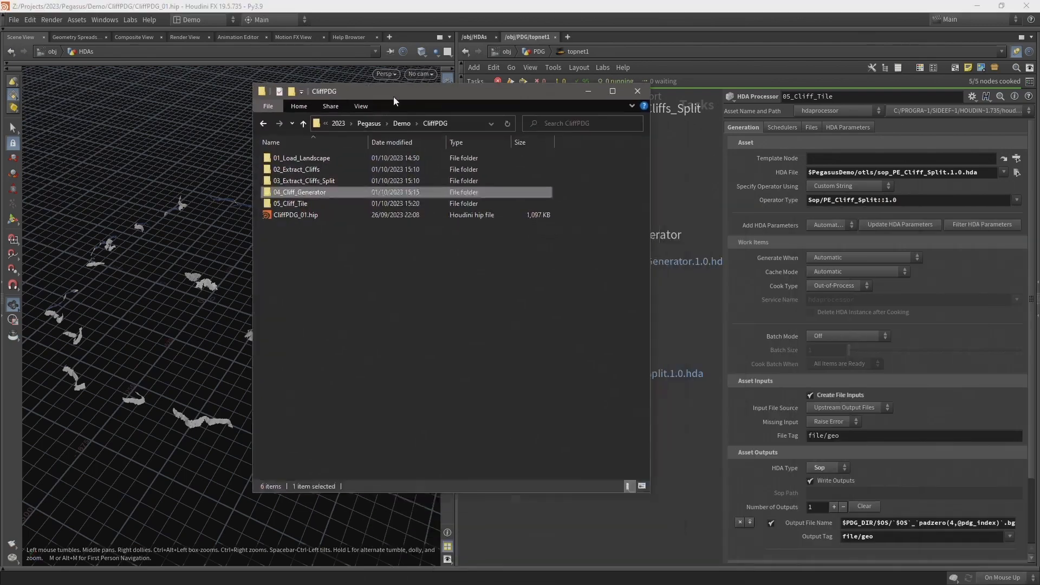
pyautogui.doubleClick(297, 202)
pyautogui.click(306, 245)
pyautogui.moveTo(512, 94); pyautogui.dragTo(343, 87)
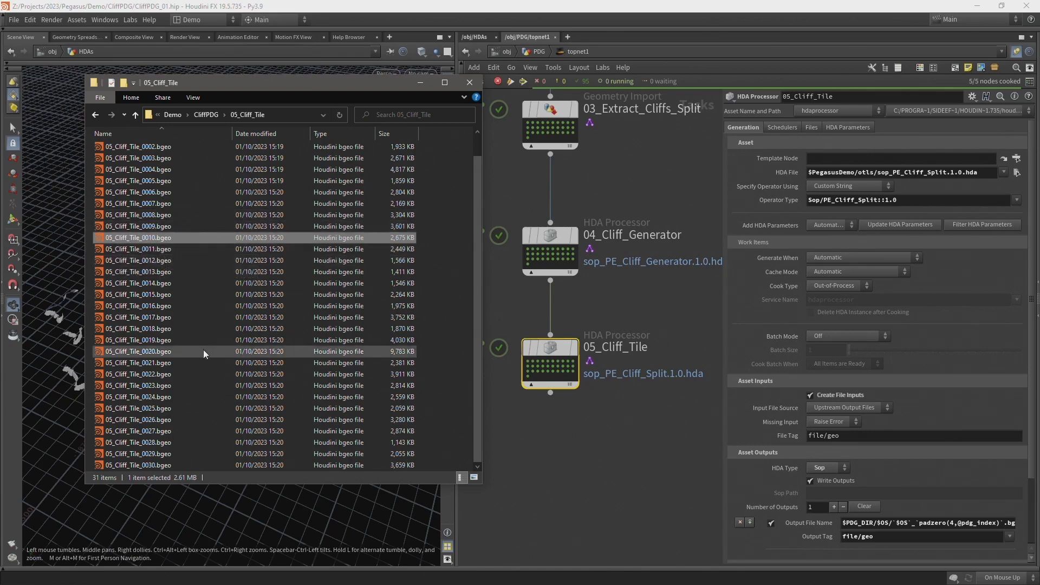
pyautogui.click(469, 82)
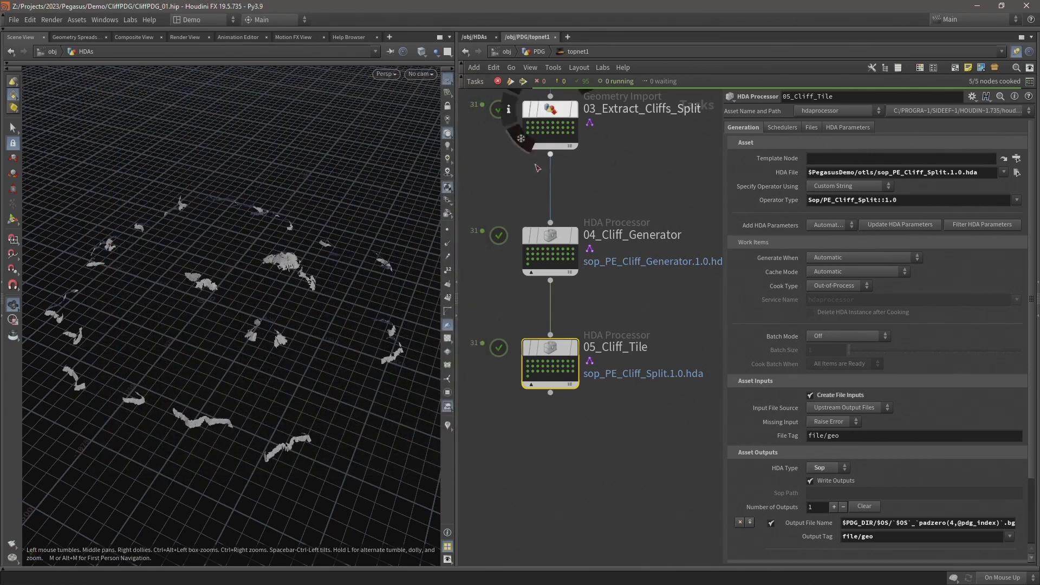
# Duplicate the 03_Extract_Cliffs_Split node and connect the copy below 05_Cliff_Tile's output
pyautogui.click(550, 109)
pyautogui.hotkey('ctrl', 'c')
pyautogui.hotkey('ctrl', 'v')
pyautogui.click(550, 393)
pyautogui.click(542, 460)
pyautogui.moveTo(543, 474); pyautogui.dragTo(551, 449)
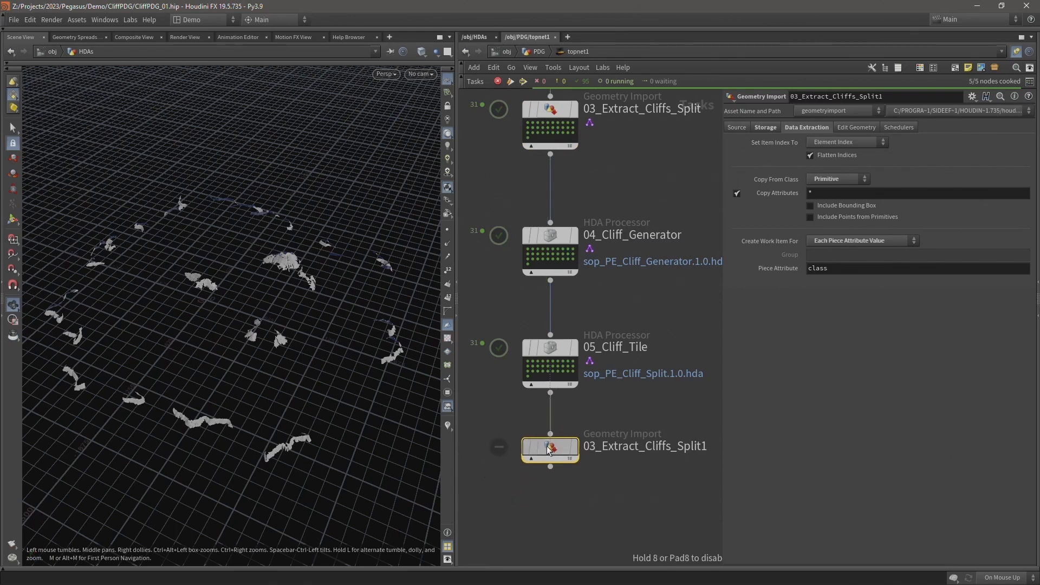
# Rename the duplicated geometry import node as 06_Cliff_Tile_Split and cook it
pyautogui.doubleClick(615, 450)
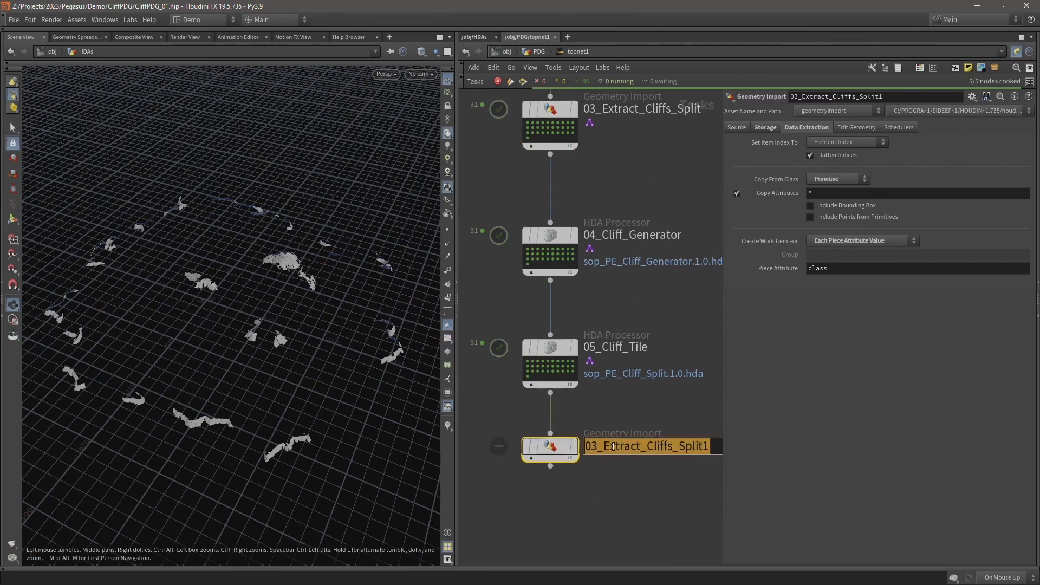
pyautogui.click(616, 453)
pyautogui.doubleClick(618, 453)
pyautogui.write('06_Cliff_Tile_Split')
pyautogui.press('Return')
pyautogui.rightClick(552, 449)
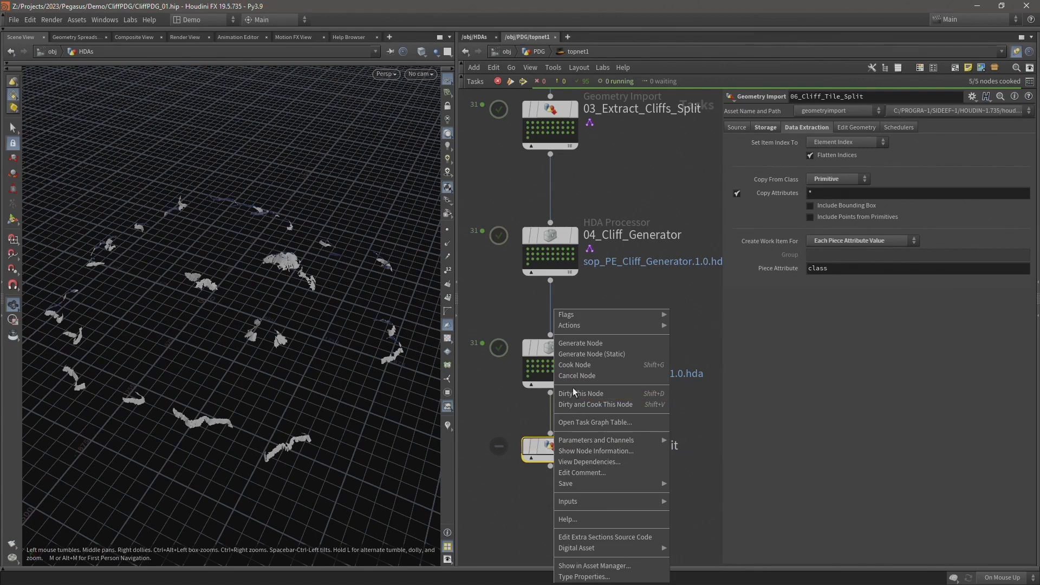
pyautogui.click(569, 366)
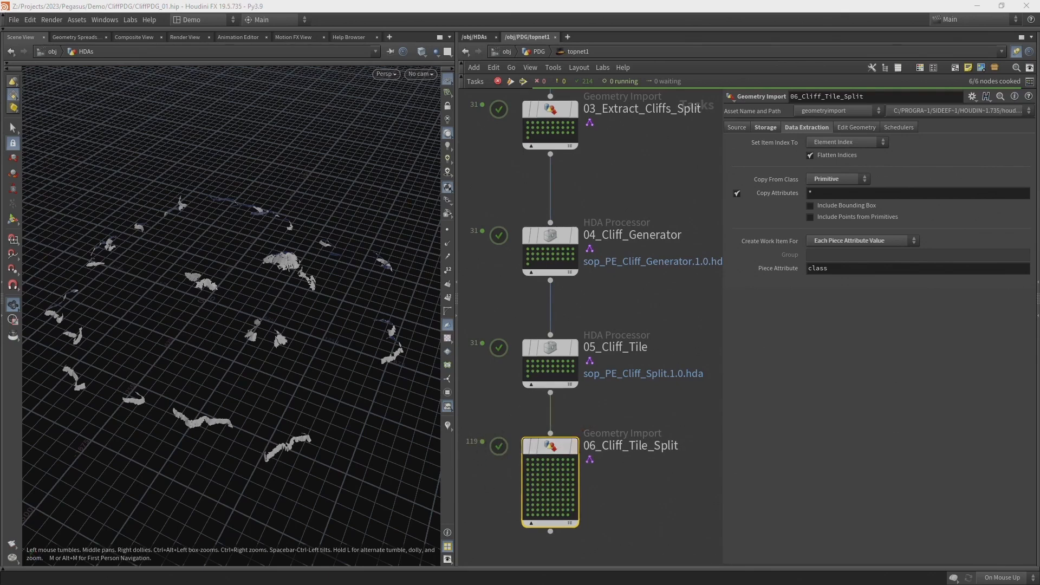
# Look through the bgeo files in the 06_Cliff_Tile_Split output folder in File Explorer and minimize the window
pyautogui.moveTo(1039, 292); pyautogui.dragTo(419, 92)
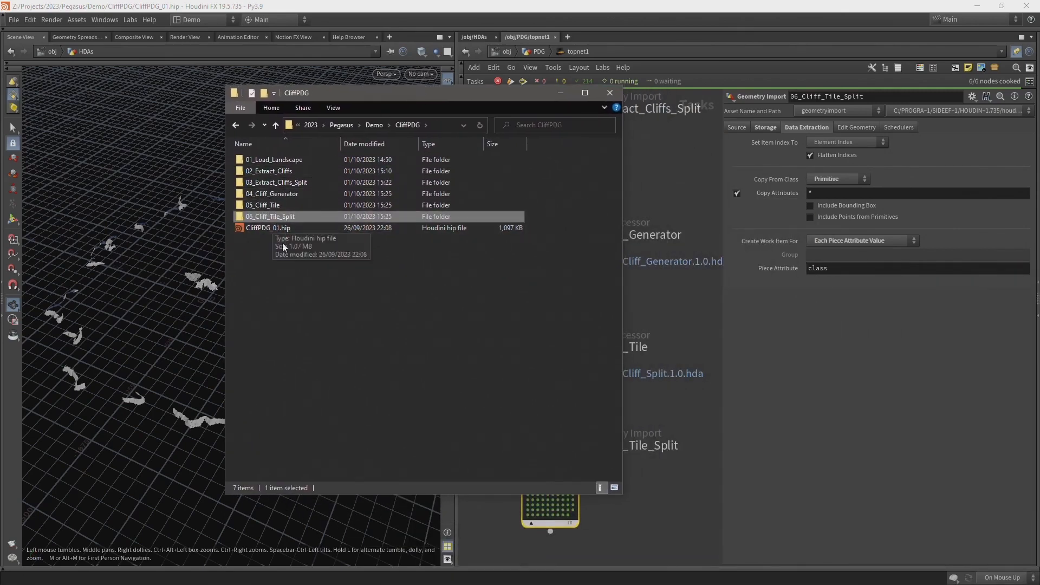
pyautogui.doubleClick(281, 215)
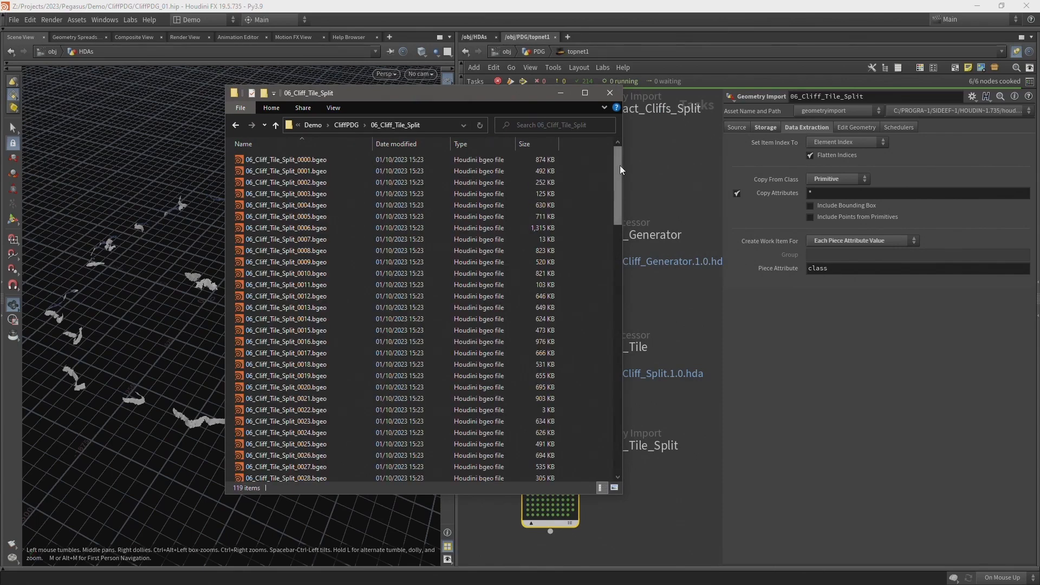
pyautogui.moveTo(620, 166); pyautogui.dragTo(568, 418)
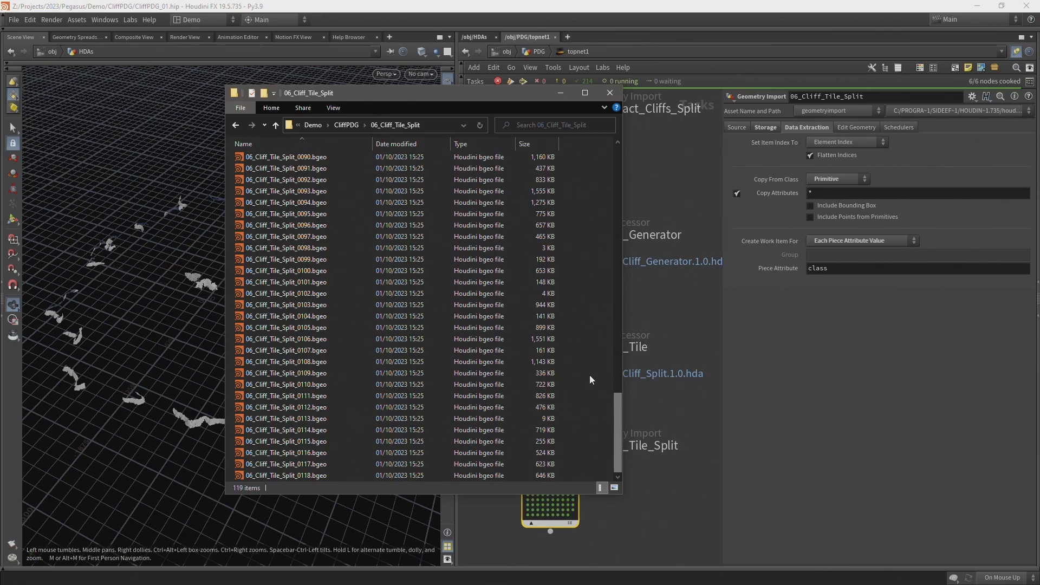
pyautogui.scroll(20, 589, 375)
pyautogui.click(406, 161)
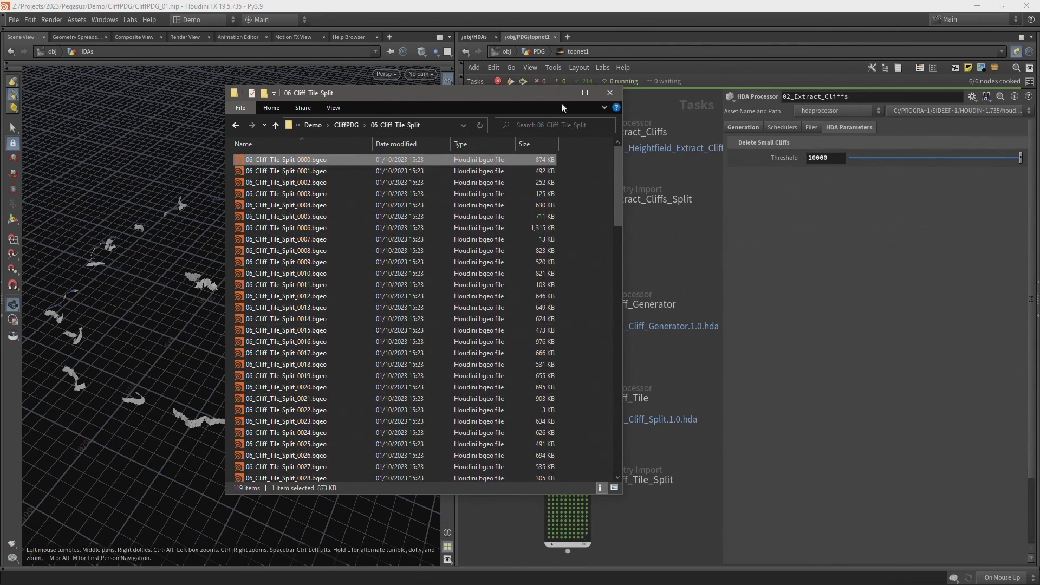
pyautogui.click(561, 95)
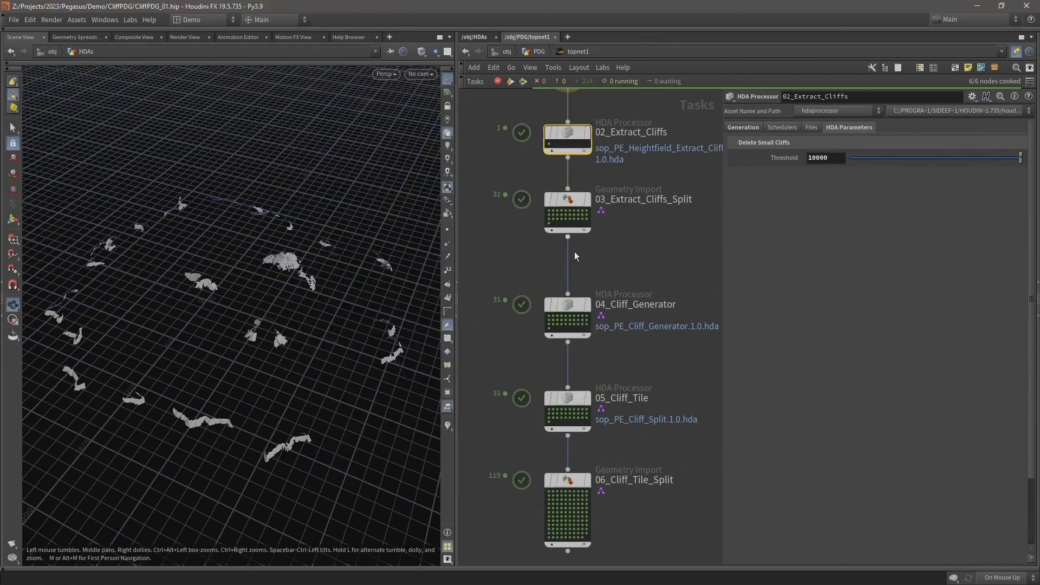
# Show the storage settings of the 06_Cliff_Tile_Split node to review its external file path
pyautogui.moveTo(676, 474); pyautogui.dragTo(683, 408, button='middle')
pyautogui.click(563, 454)
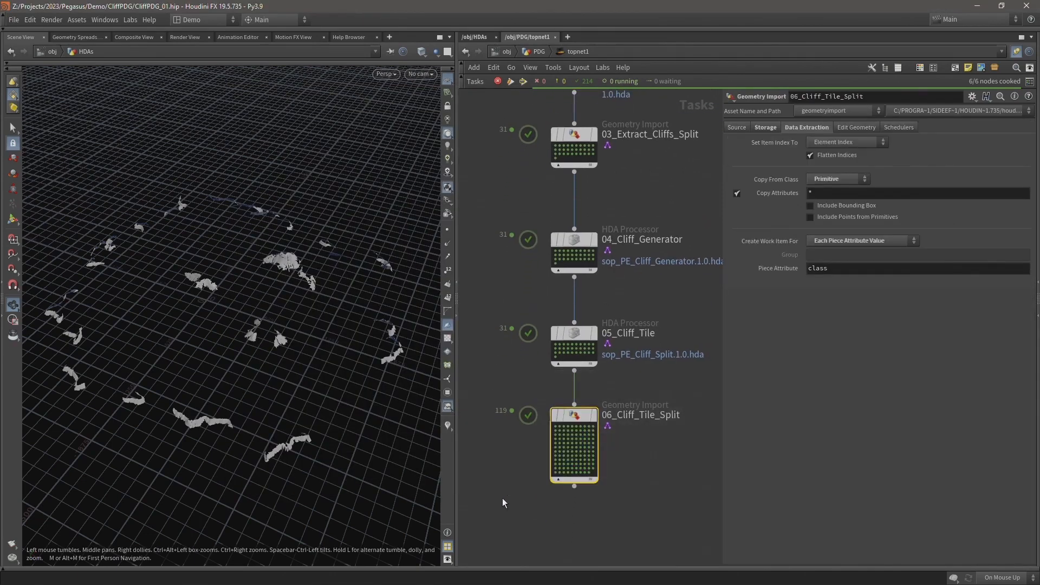
pyautogui.click(762, 128)
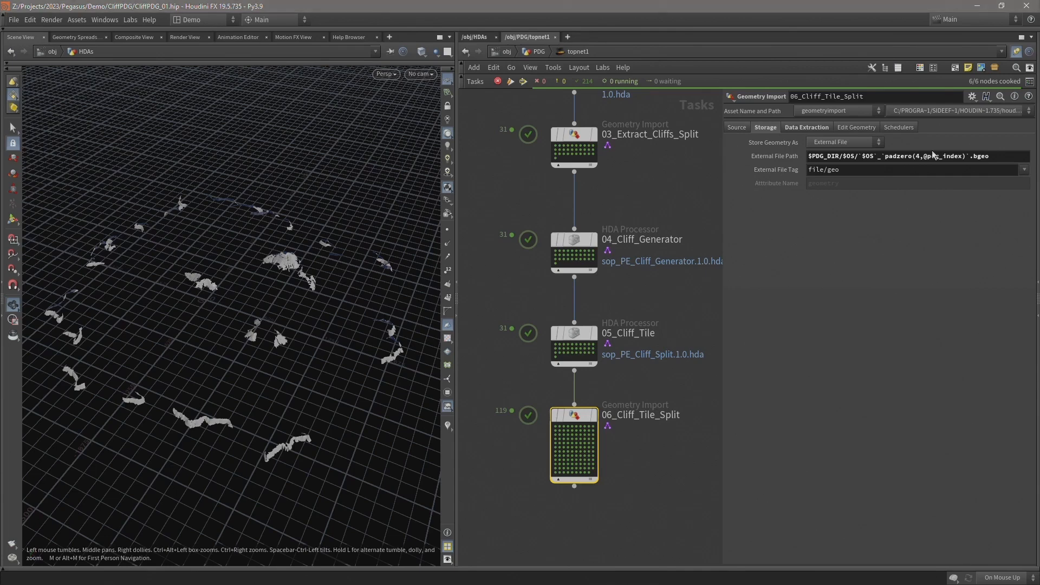
# Switch to the pdg spreadsheet in Google Sheets and enter the header PDG Index in A1 and 32 in A2
pyautogui.hotkey('alt', 'Tab')
pyautogui.moveTo(203, 44); pyautogui.dragTo(274, 105)
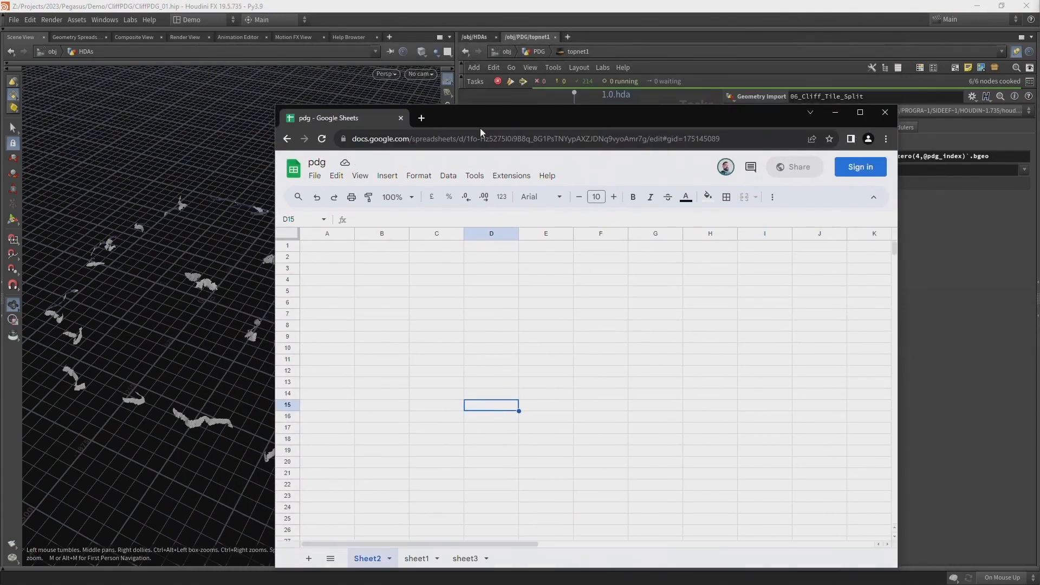
pyautogui.moveTo(508, 124); pyautogui.dragTo(447, 47)
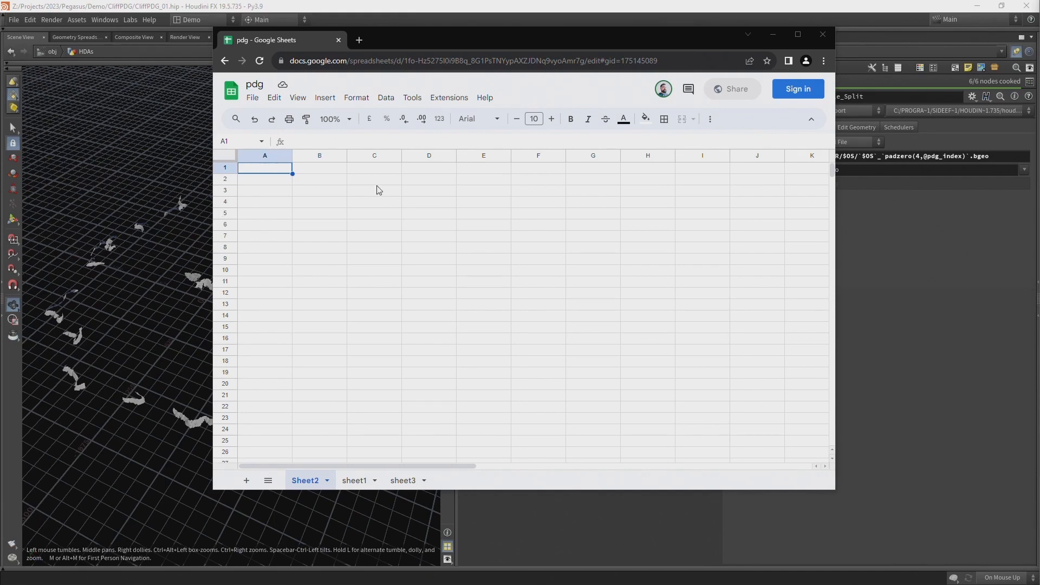
pyautogui.doubleClick(274, 170)
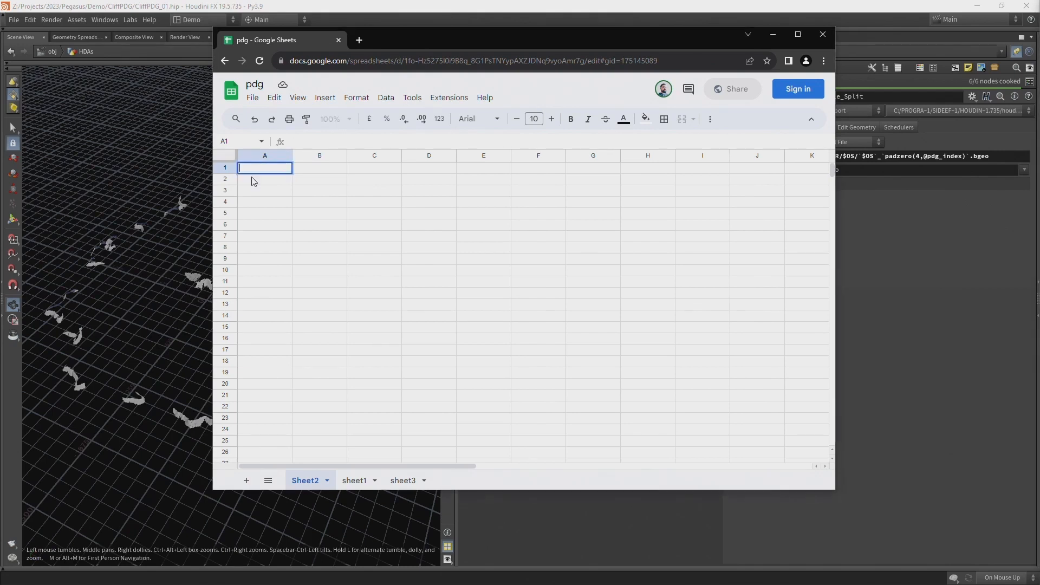
pyautogui.write('PDG Index')
pyautogui.press('Return')
pyautogui.write('32')
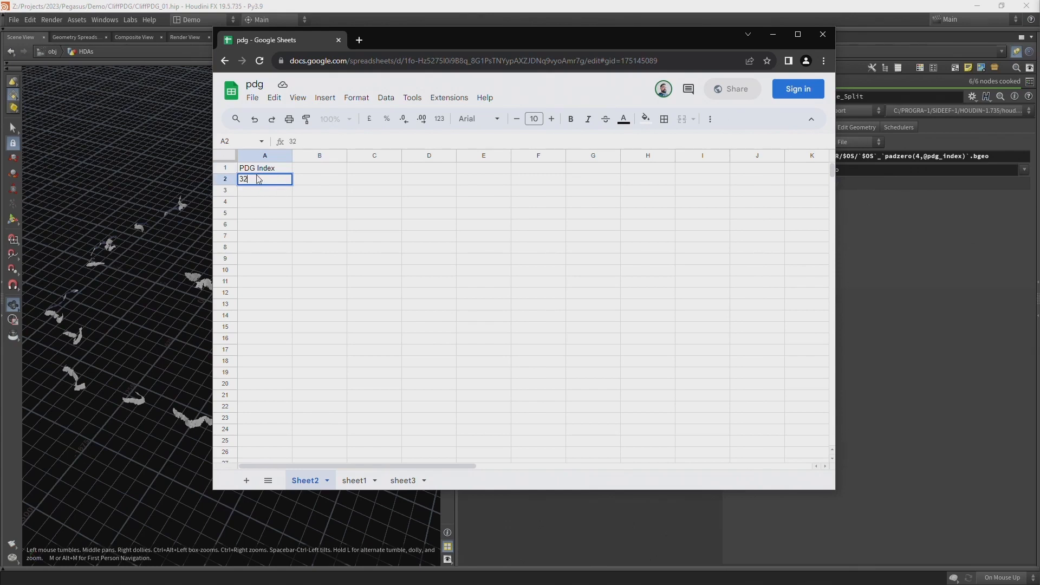
pyautogui.press('Return')
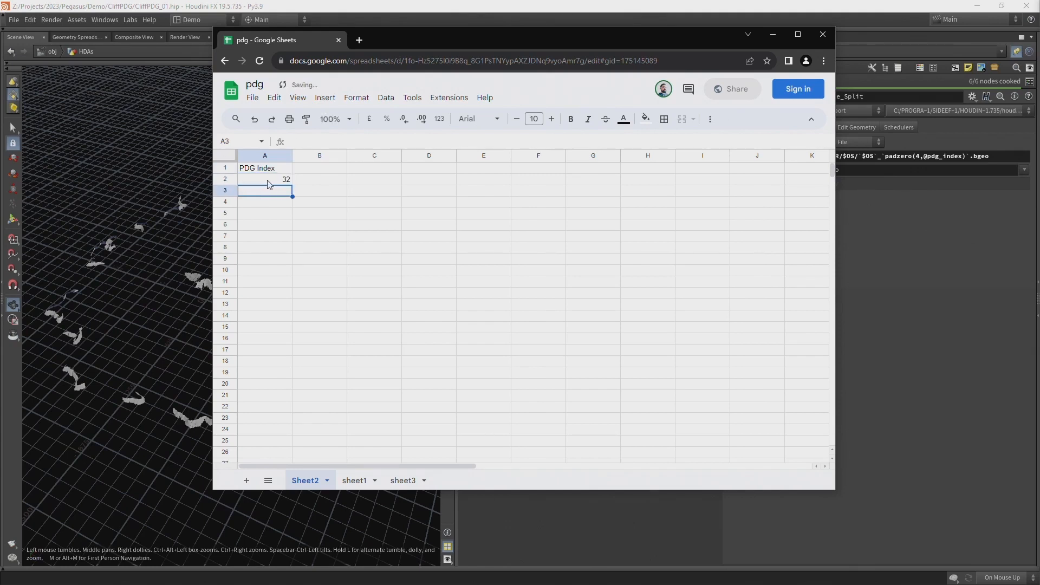
# Add the headers "/ 25", "floor (rounds down)" and "* 25" in cells B1, C1 and D1
pyautogui.click(327, 172)
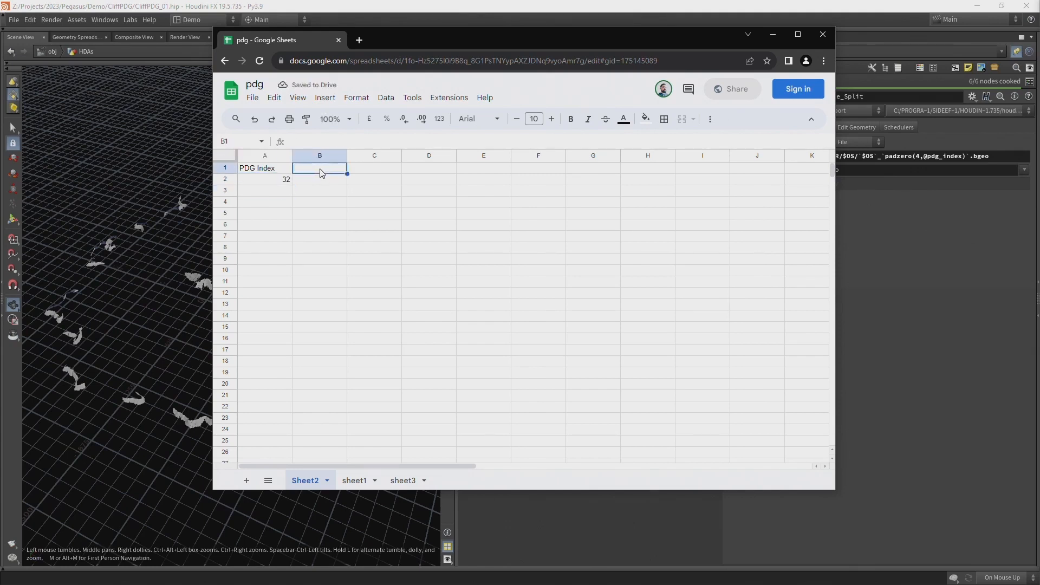
pyautogui.write('/ 25')
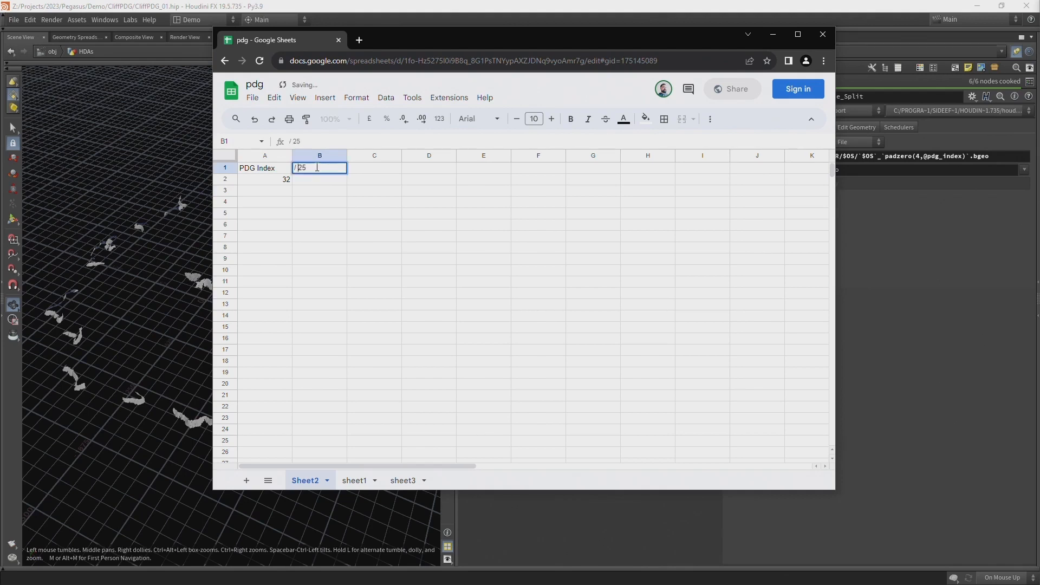
pyautogui.click(361, 173)
pyautogui.write('flo')
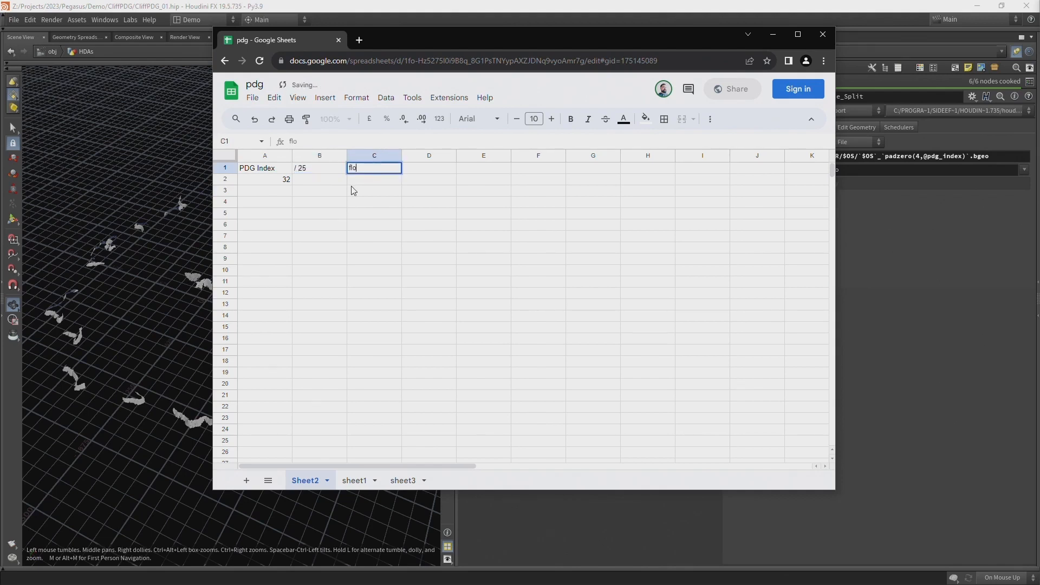
pyautogui.write('or (rounds down)')
pyautogui.press('Return')
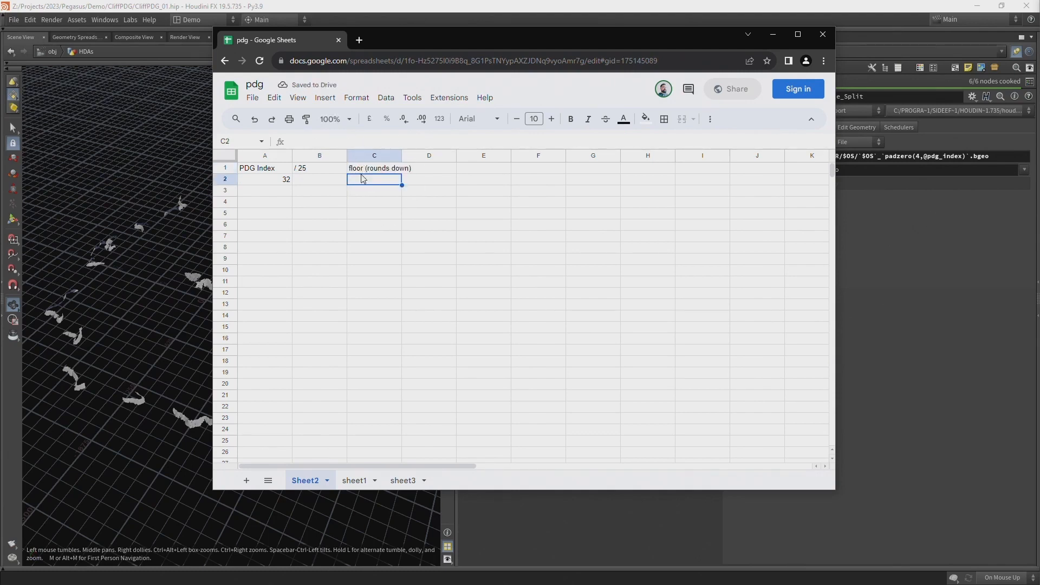
pyautogui.click(413, 172)
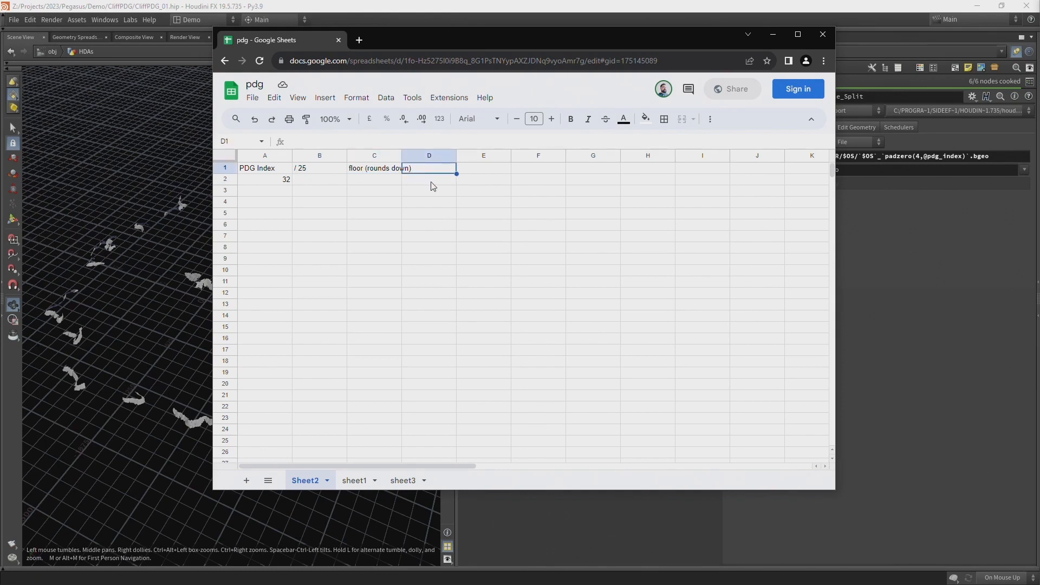
pyautogui.write('* 25')
pyautogui.press('Return')
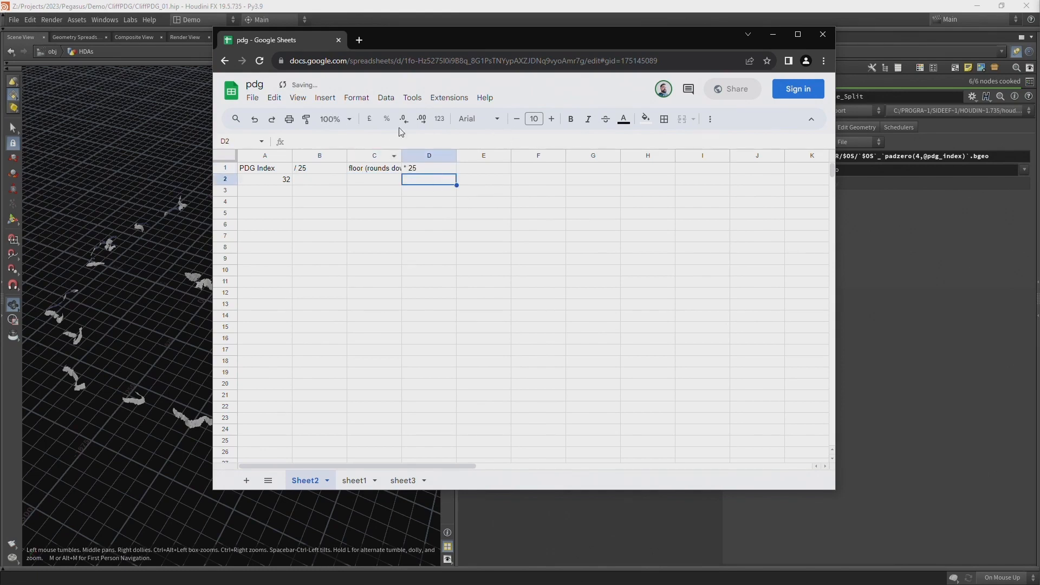
# Enter the formula =A2 / 25 in cell B2
pyautogui.click(315, 171)
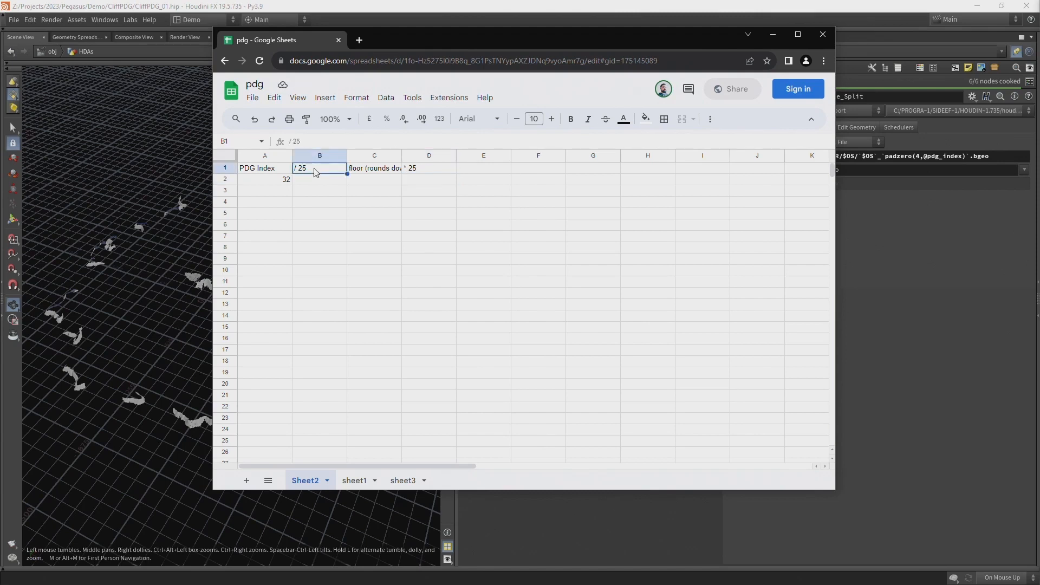
pyautogui.click(297, 182)
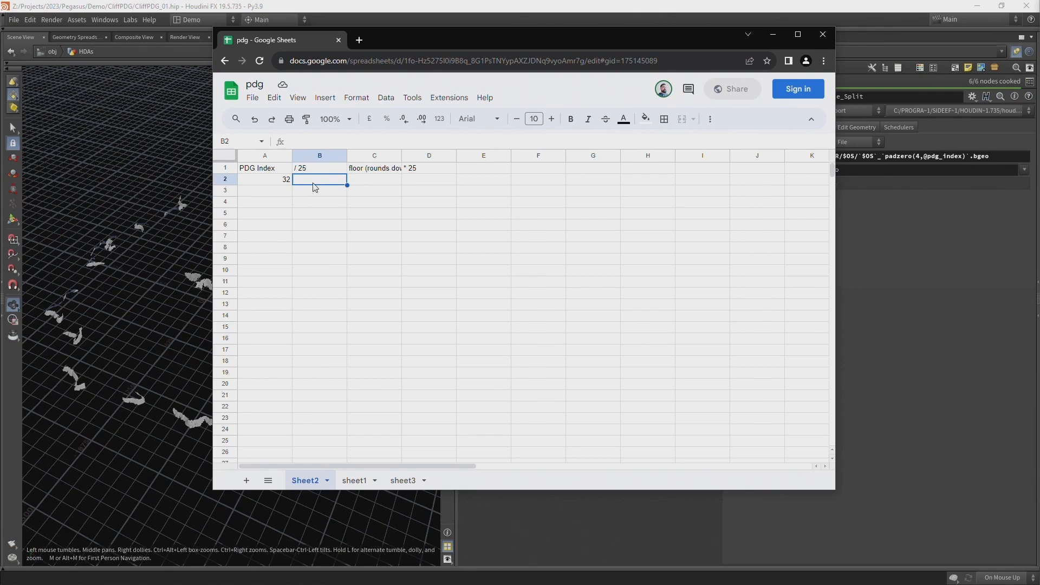
pyautogui.write('=')
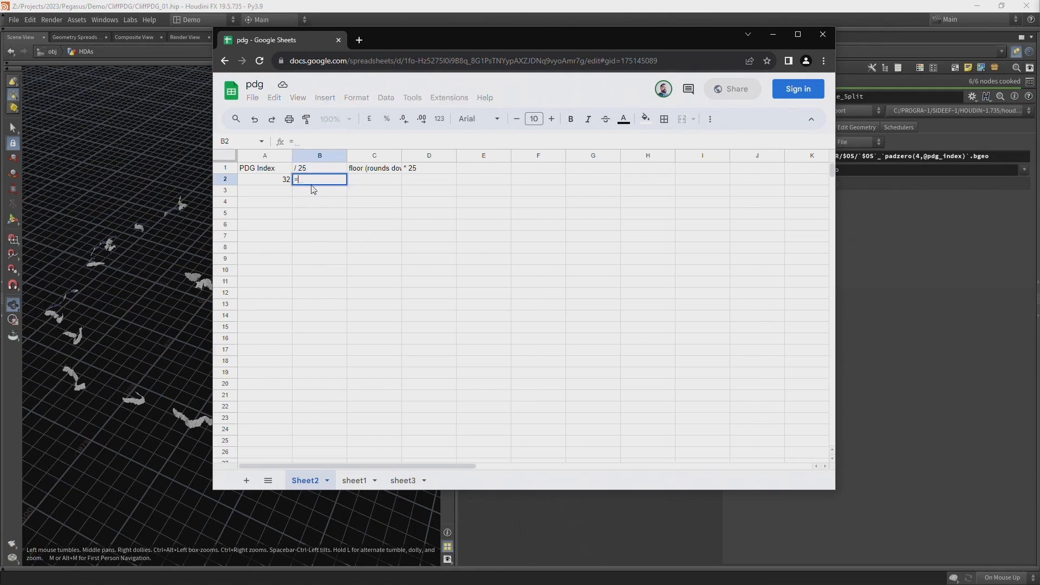
pyautogui.click(272, 182)
pyautogui.write('/25')
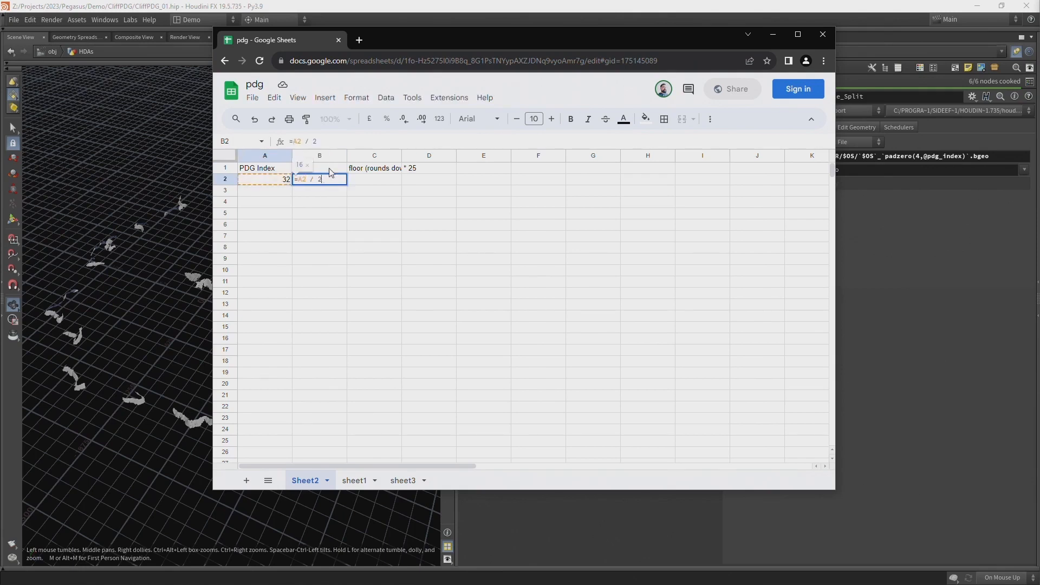
pyautogui.press('Return')
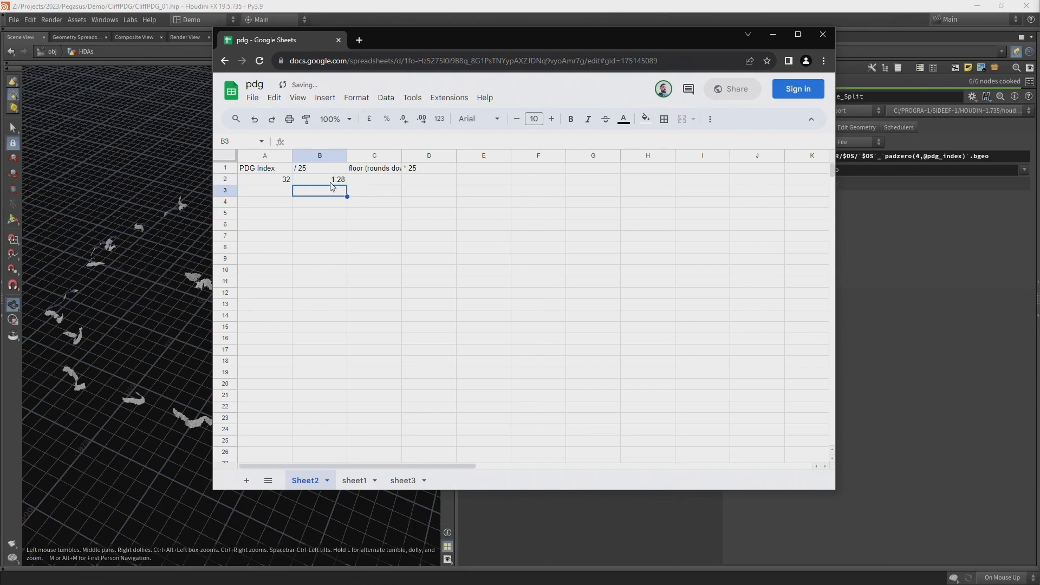
# Enter the formula =floor(B2) in cell C2 to round the divided index down
pyautogui.click(340, 186)
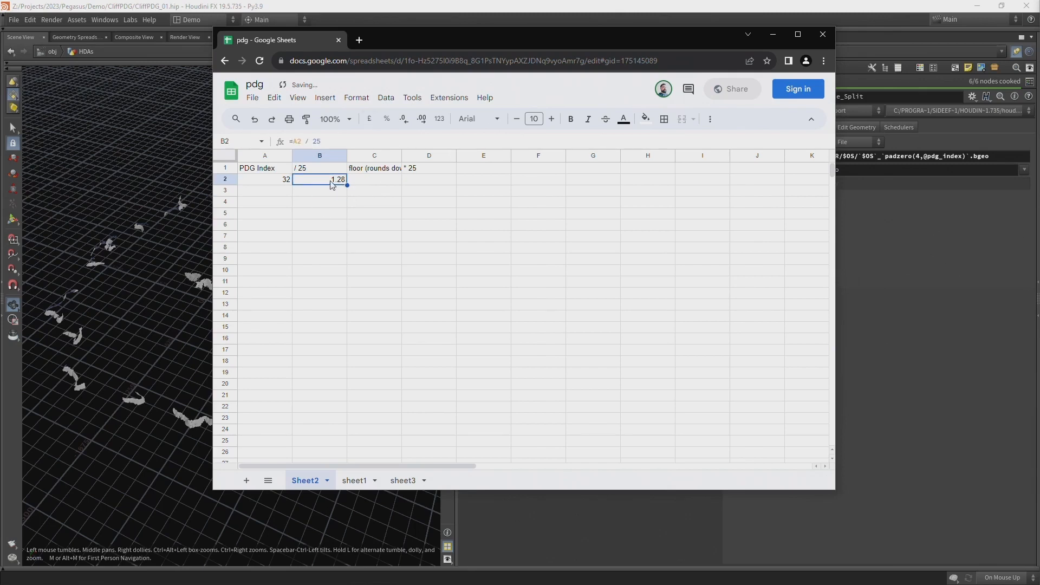
pyautogui.click(373, 182)
pyautogui.write('=')
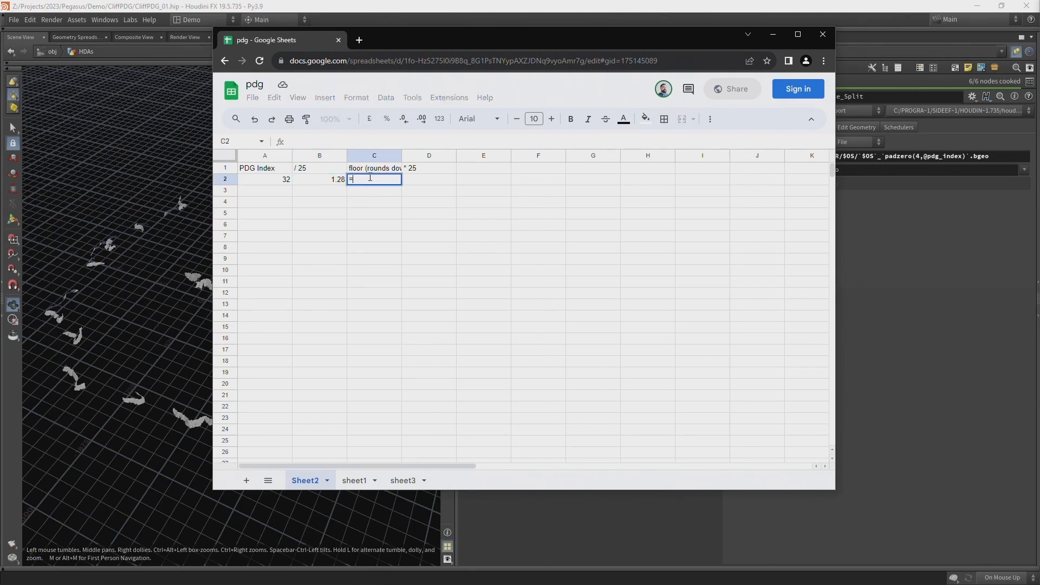
pyautogui.write('floor')
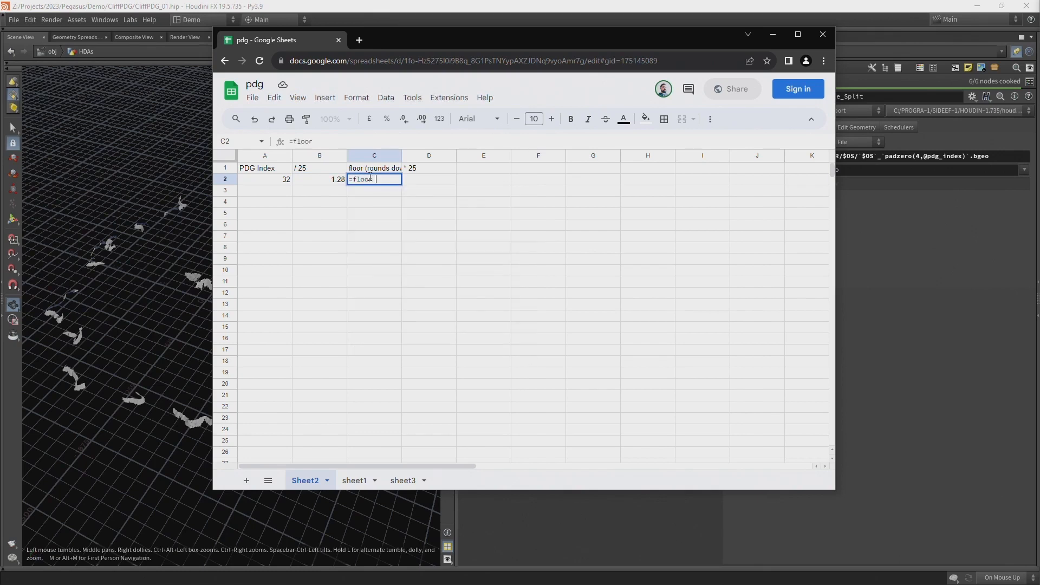
pyautogui.press('BackSpace')
pyautogui.write('(')
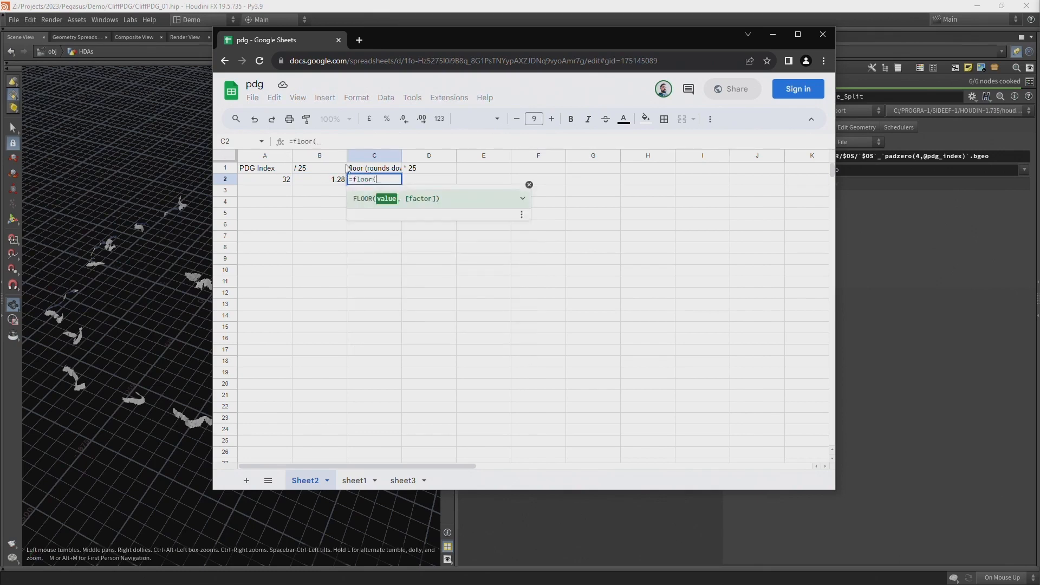
pyautogui.click(323, 181)
pyautogui.press('Return')
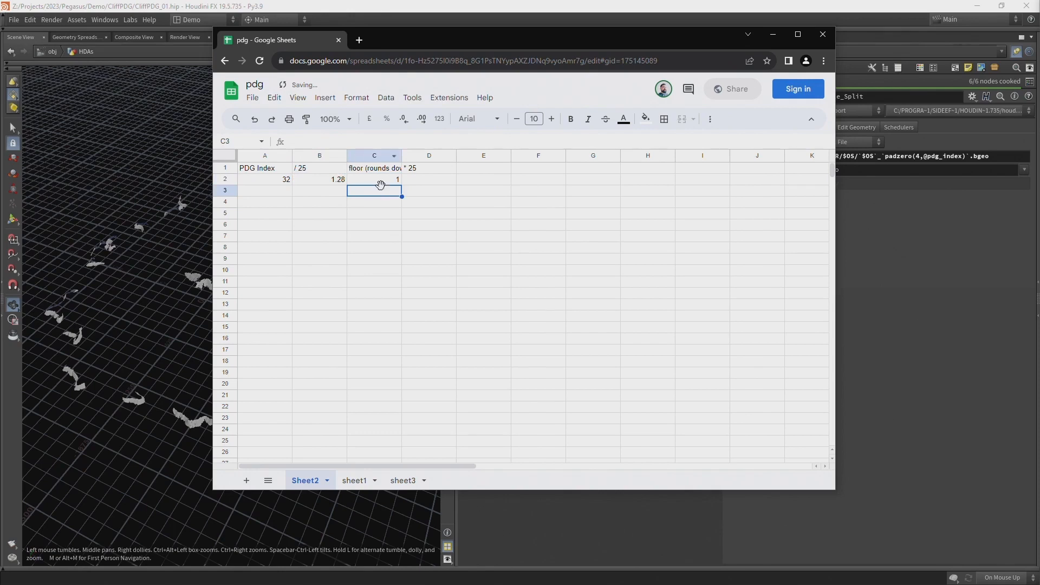
pyautogui.click(373, 181)
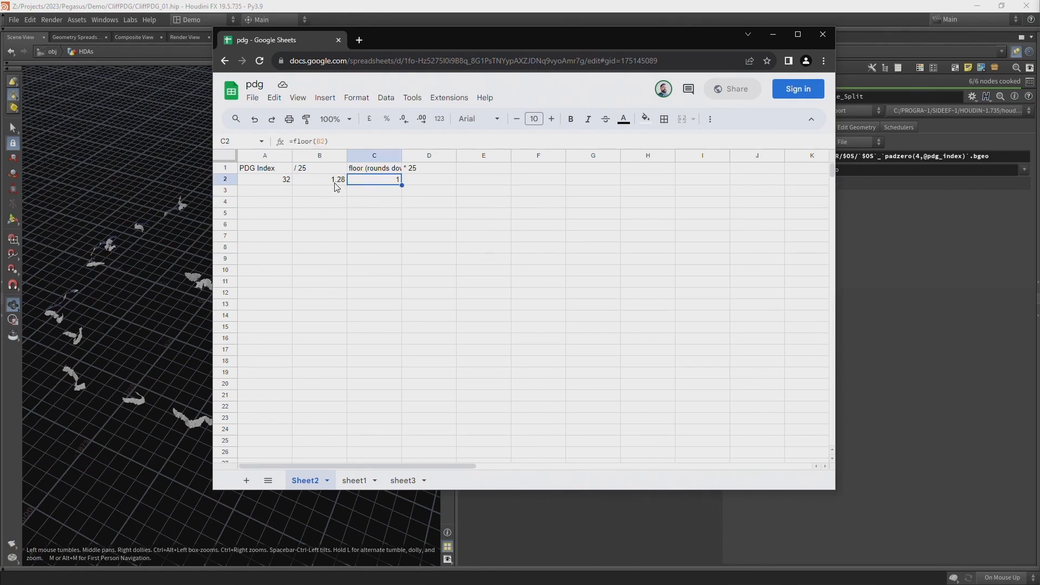
# Enter the formula =C2*25 in cell D2
pyautogui.click(418, 181)
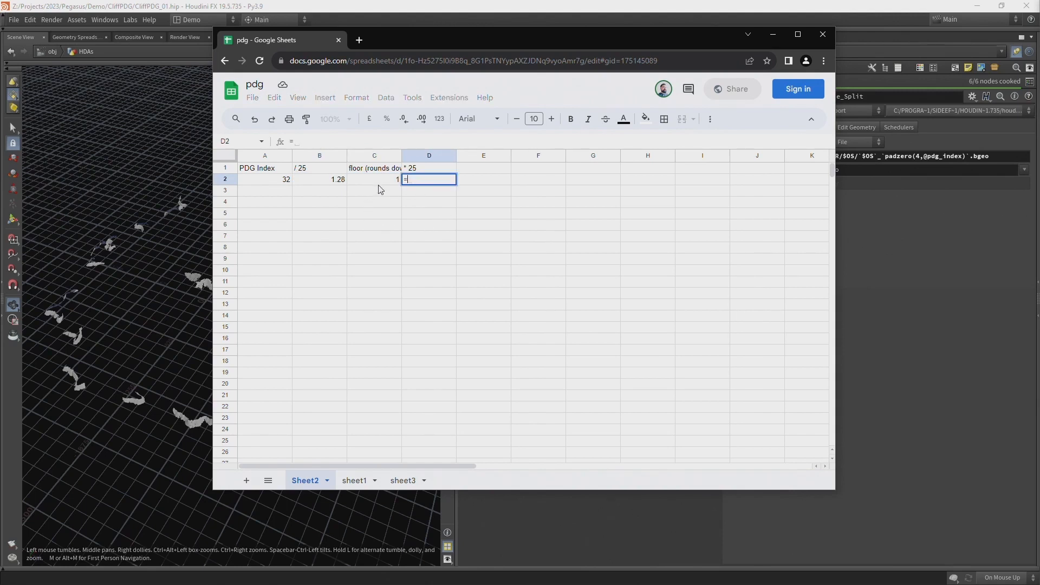
pyautogui.write('=')
pyautogui.click(388, 183)
pyautogui.write('*25')
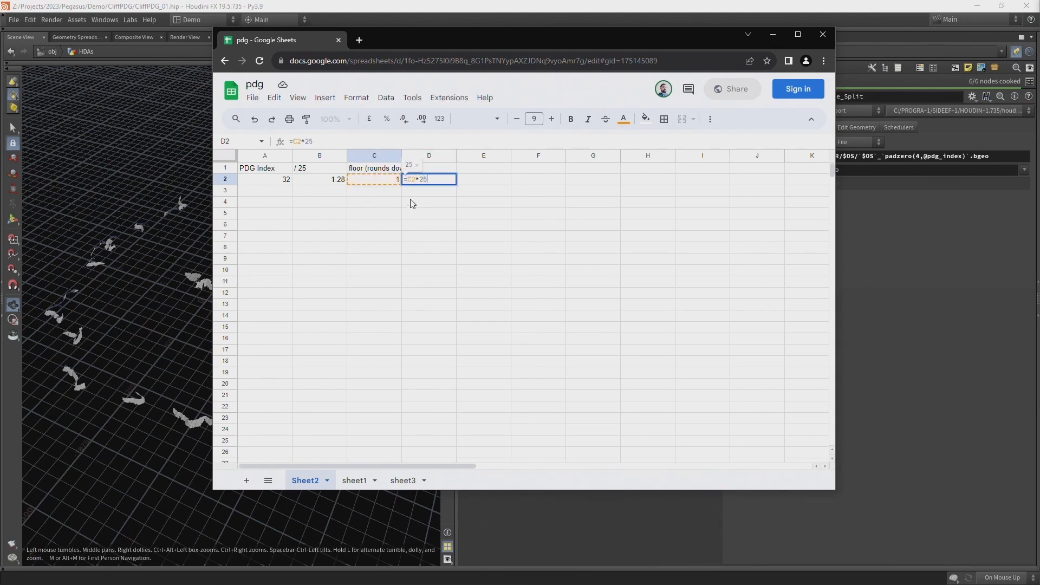
pyautogui.press('Return')
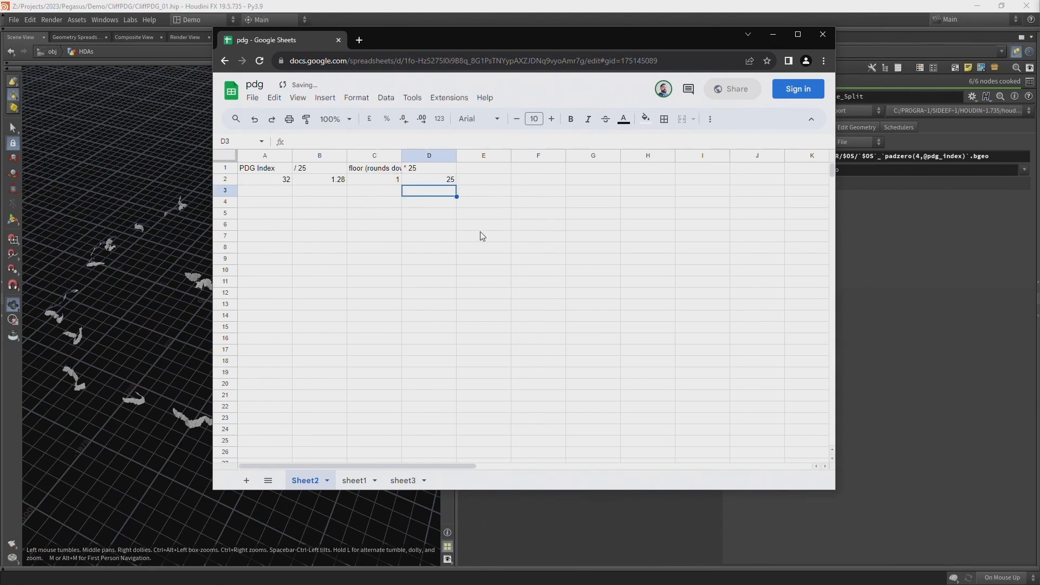
# Test the grouping formulas by setting the PDG index in A2 to 3, 26 and finally 112
pyautogui.click(262, 183)
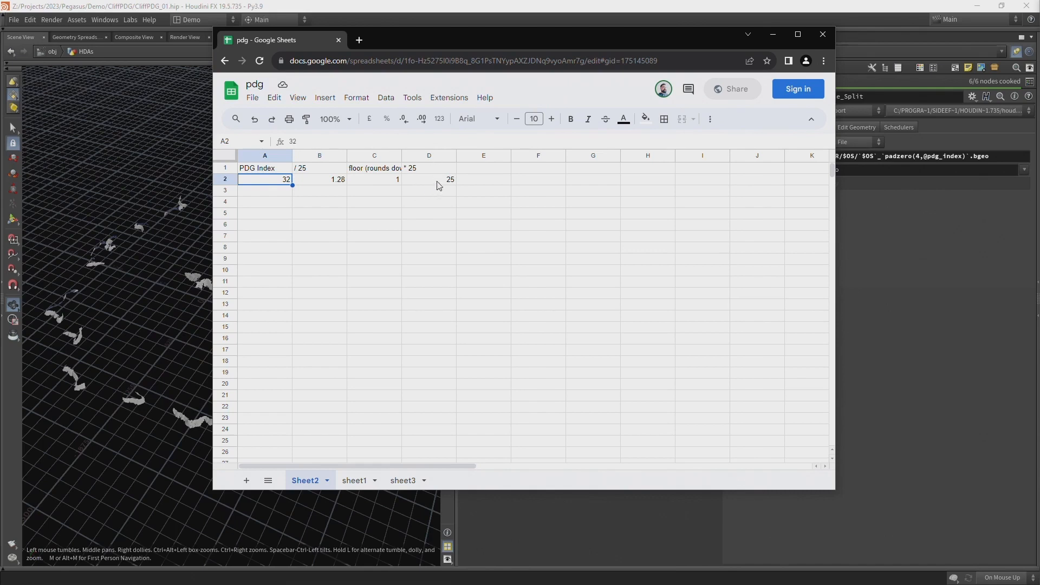
pyautogui.write('3')
pyautogui.press('Return')
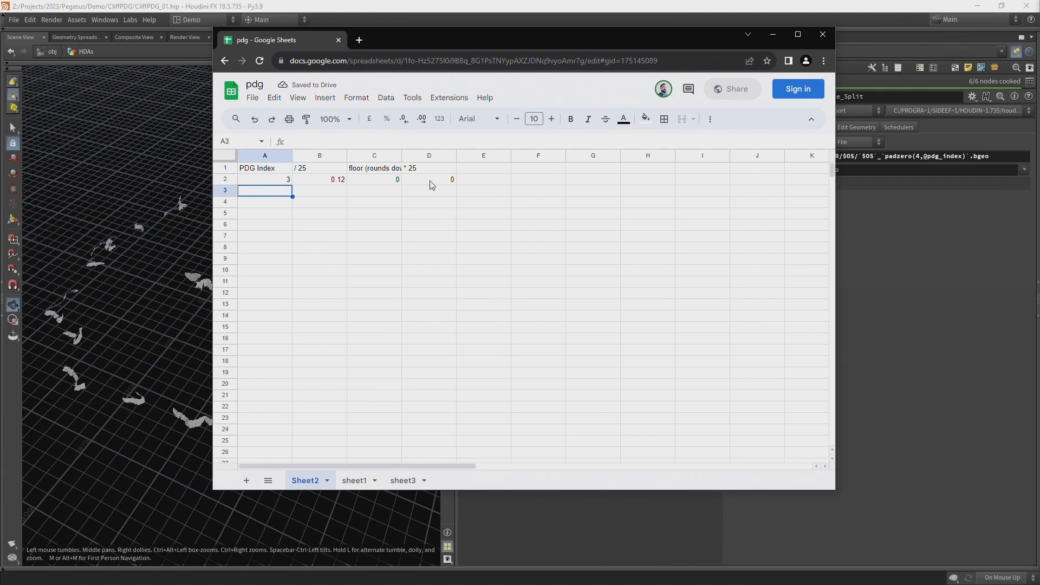
pyautogui.click(431, 182)
pyautogui.click(274, 181)
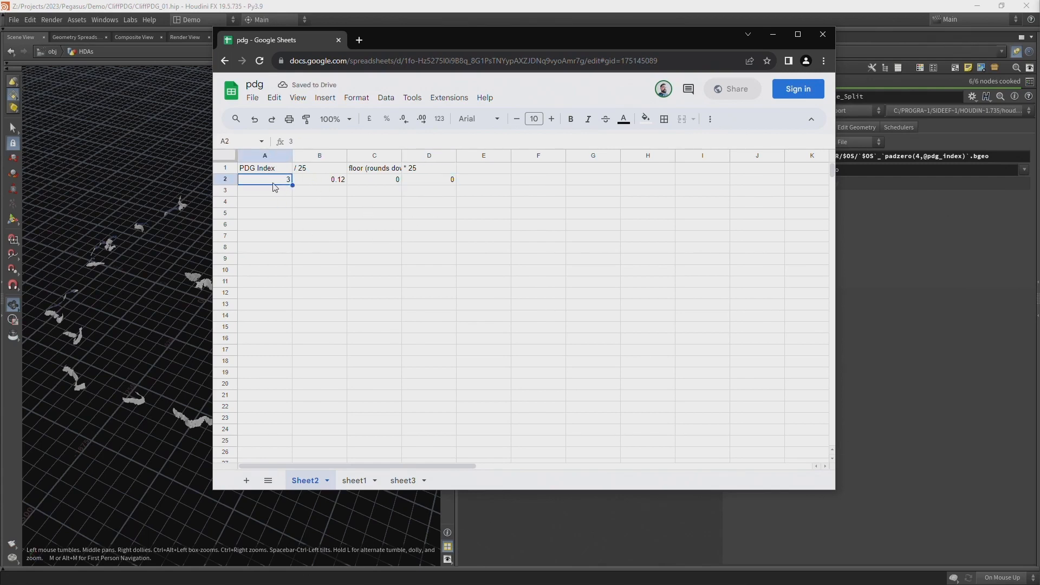
pyautogui.write('26')
pyautogui.press('Return')
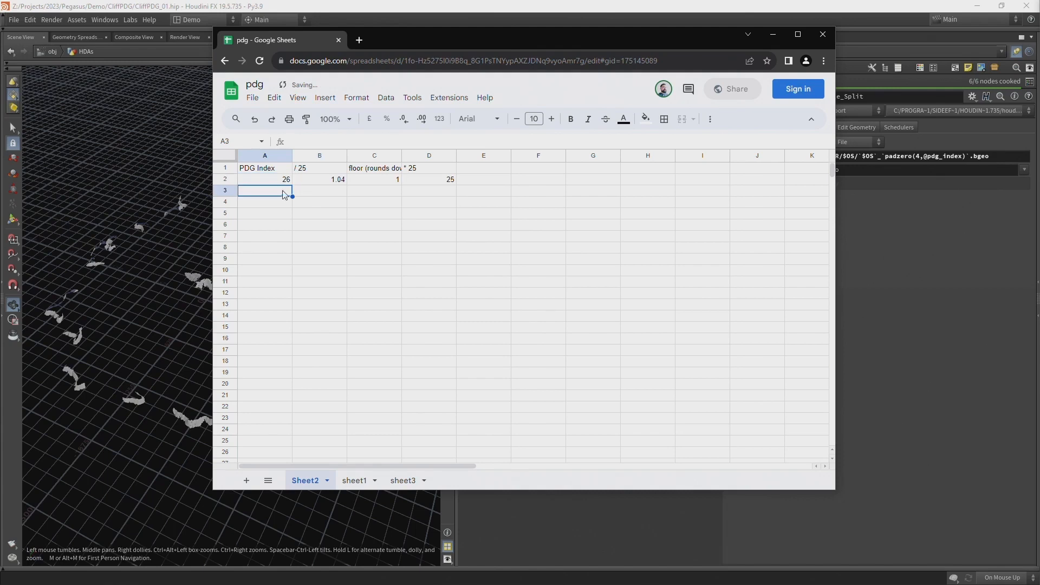
pyautogui.click(284, 184)
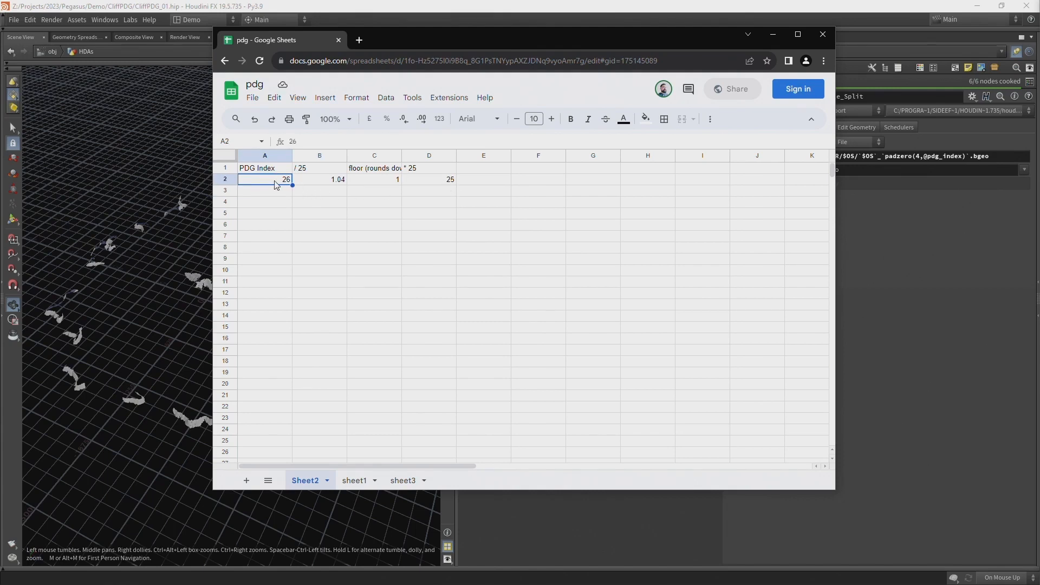
pyautogui.write('112')
pyautogui.press('Return')
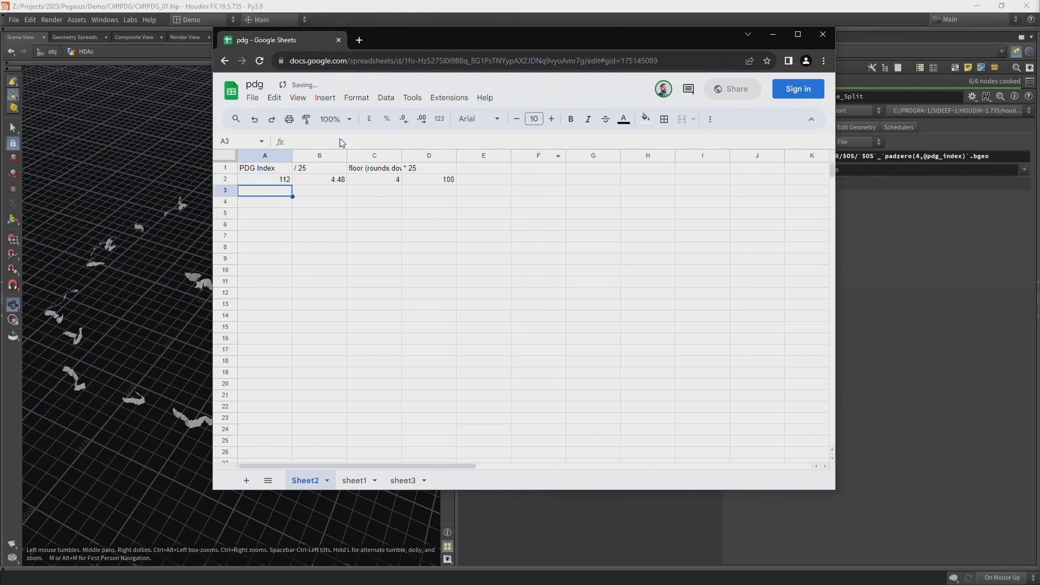
pyautogui.click(267, 184)
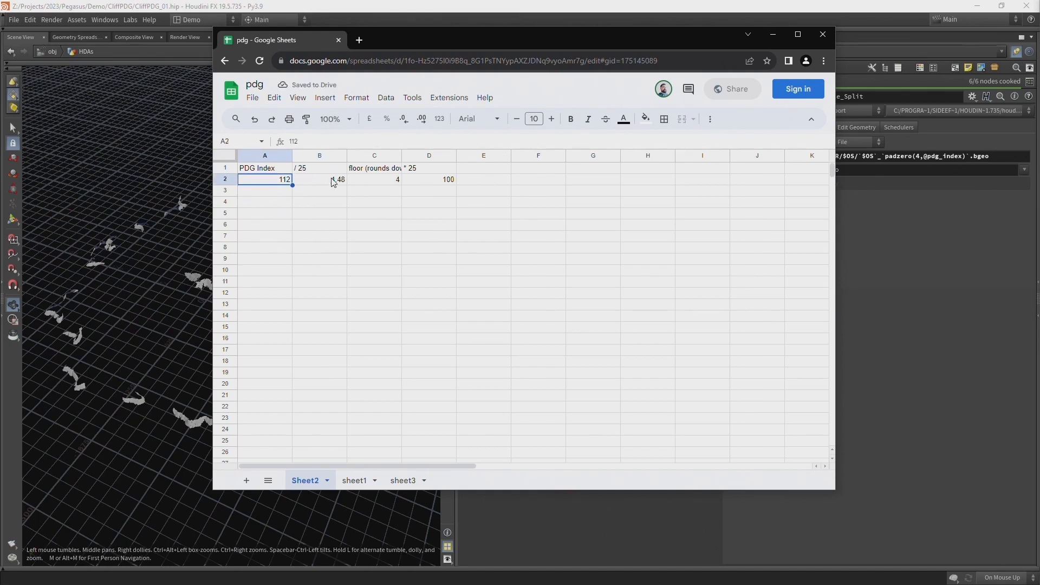
# Enter 0 in A4 and the combined formula =floor(A4/25)*25 in B4
pyautogui.click(275, 205)
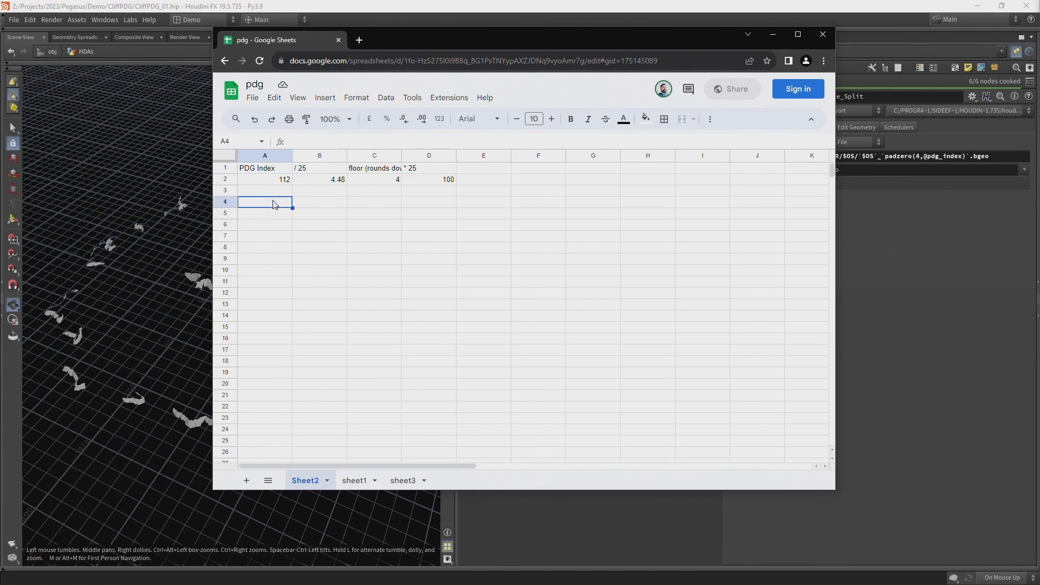
pyautogui.write('0')
pyautogui.press('Return')
pyautogui.click(298, 203)
pyautogui.write('=')
pyautogui.click(288, 204)
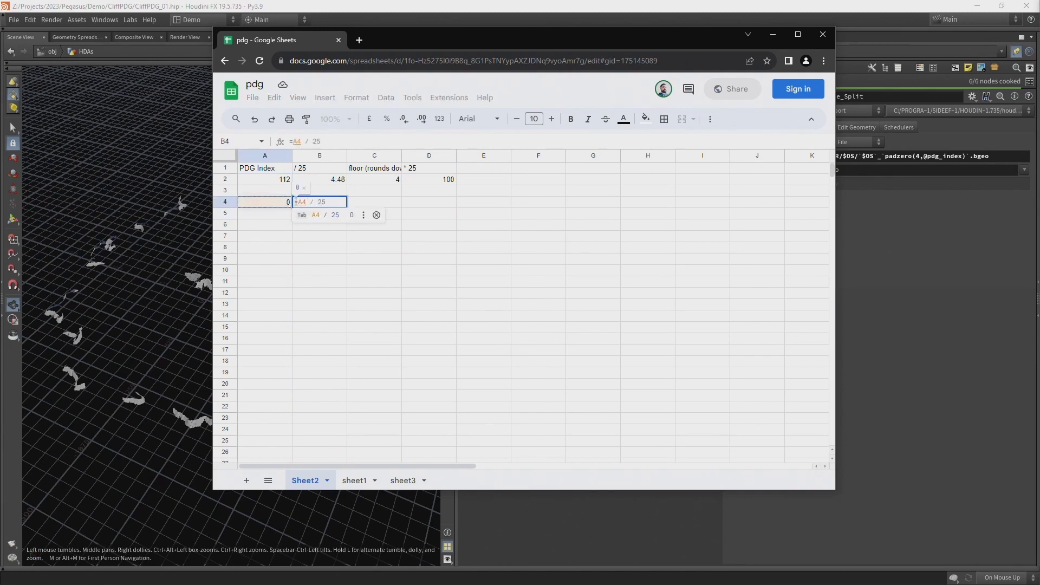
pyautogui.write('/2')
pyautogui.write('5')
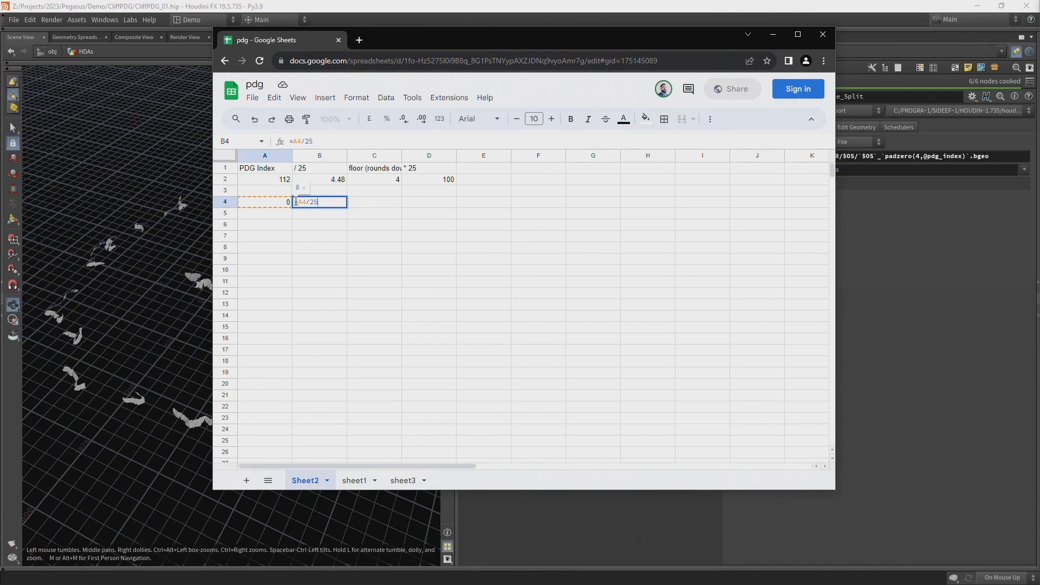
pyautogui.write(')')
pyautogui.click(296, 201)
pyautogui.write('(')
pyautogui.press('Left')
pyautogui.write('floor(A4/25)*25')
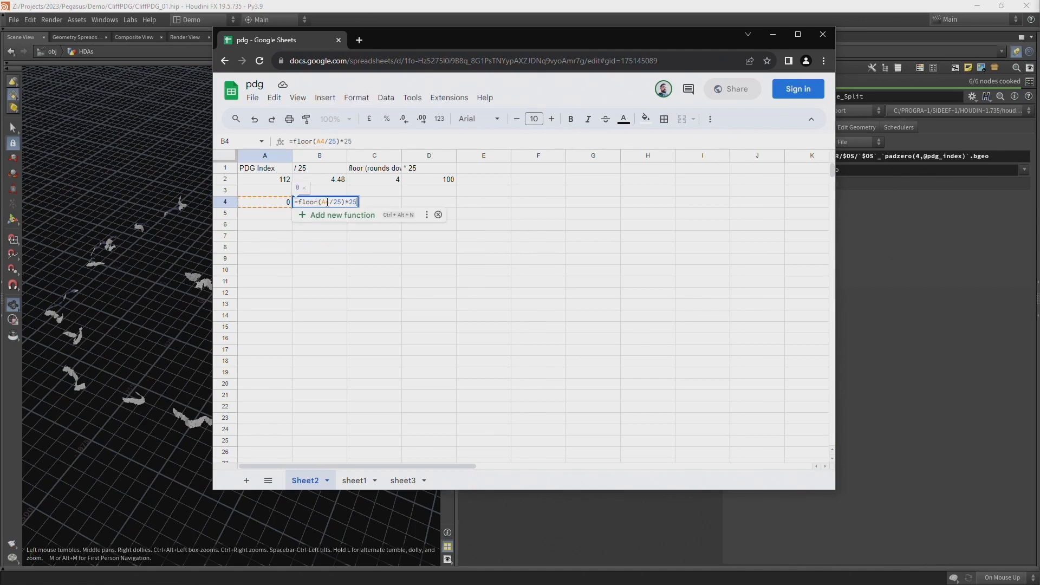
pyautogui.press('Return')
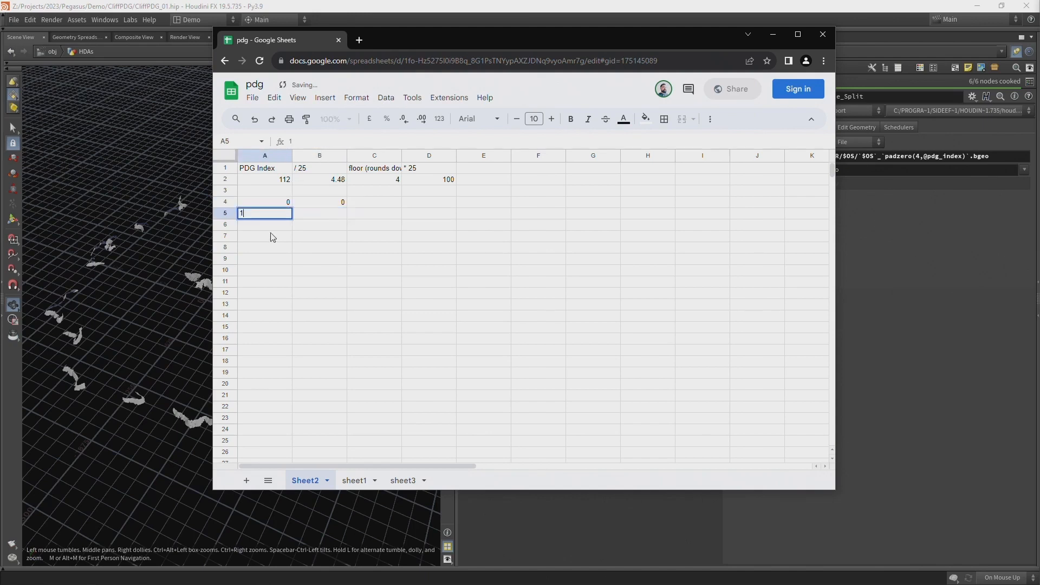
# Continue the index series with 1 in A5 and 2 in A6
pyautogui.write('1')
pyautogui.press('Return')
pyautogui.write('2')
pyautogui.press('Return')
# Fill the B4 formula down to B6 and extend both columns down through row 105
pyautogui.click(333, 205)
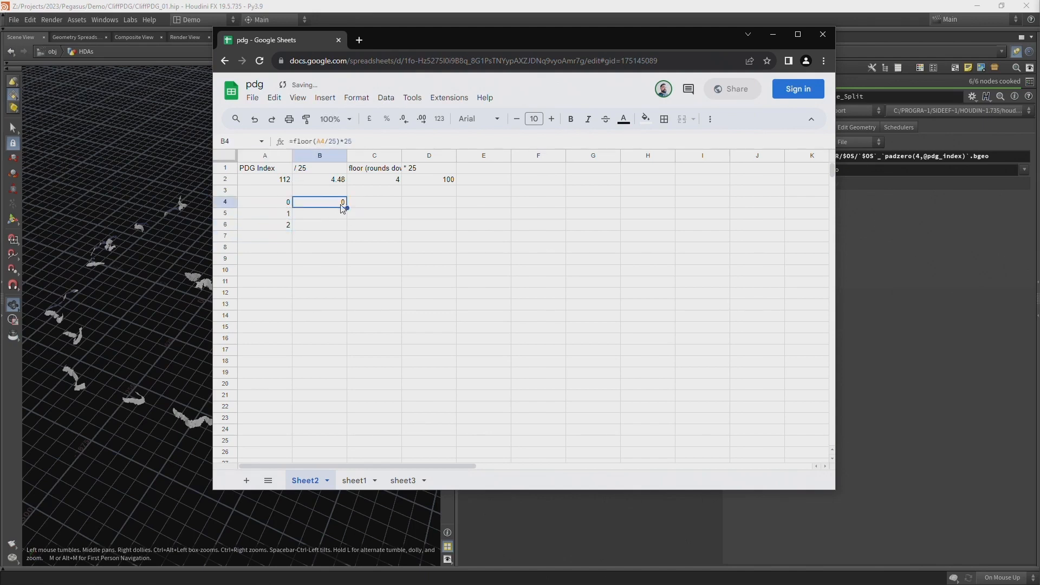
pyautogui.moveTo(346, 207); pyautogui.dragTo(344, 232)
pyautogui.moveTo(280, 207); pyautogui.dragTo(329, 494)
pyautogui.click(369, 309)
# Review how the formula groups the indices from 0 to 101 into blocks of 25
pyautogui.scroll(12, 324, 297)
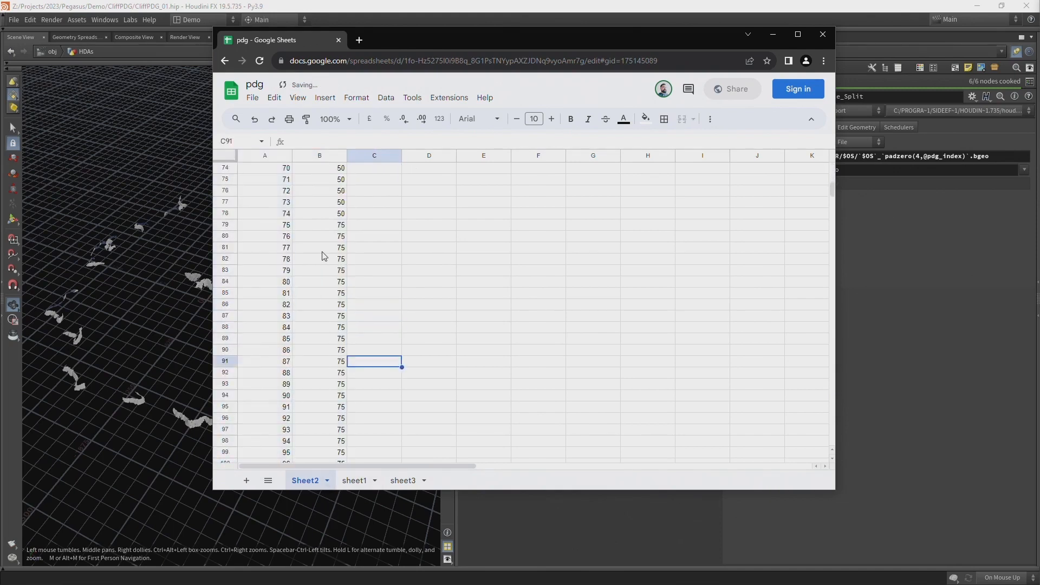
pyautogui.scroll(4, 319, 250)
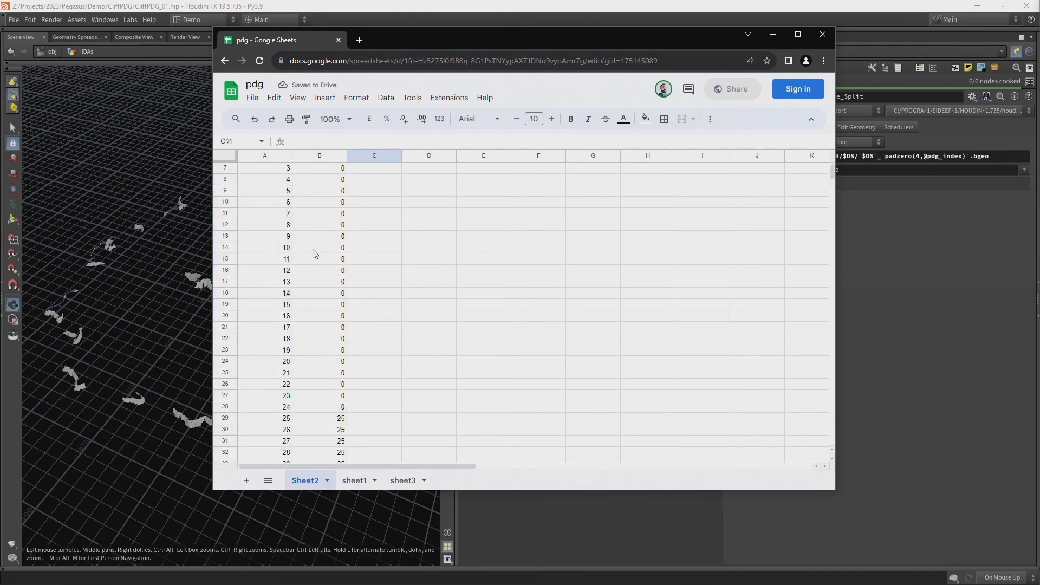
pyautogui.scroll(-3, 292, 211)
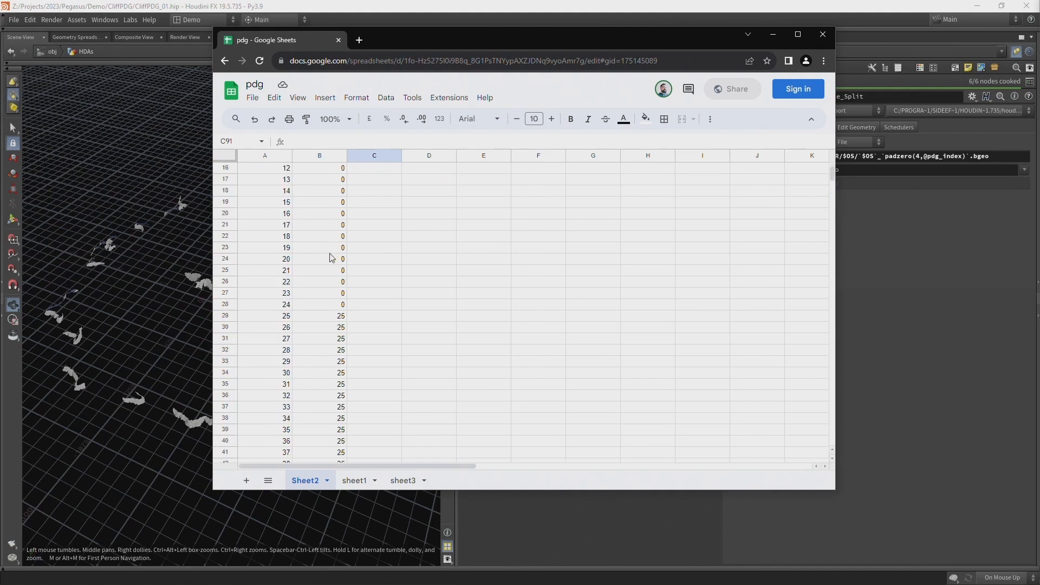
pyautogui.click(284, 308)
pyautogui.scroll(-1, 279, 304)
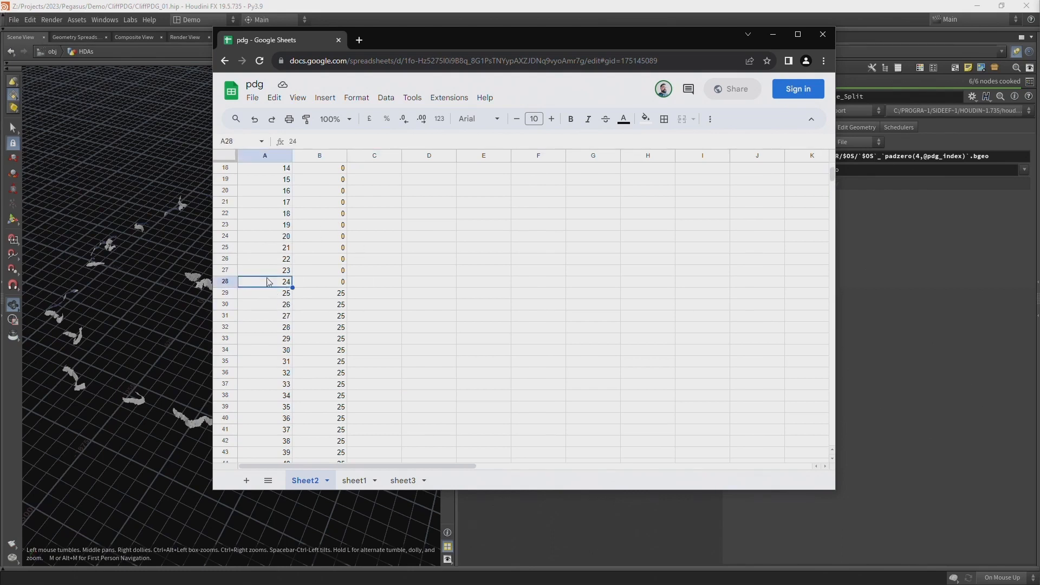
pyautogui.scroll(-1, 306, 290)
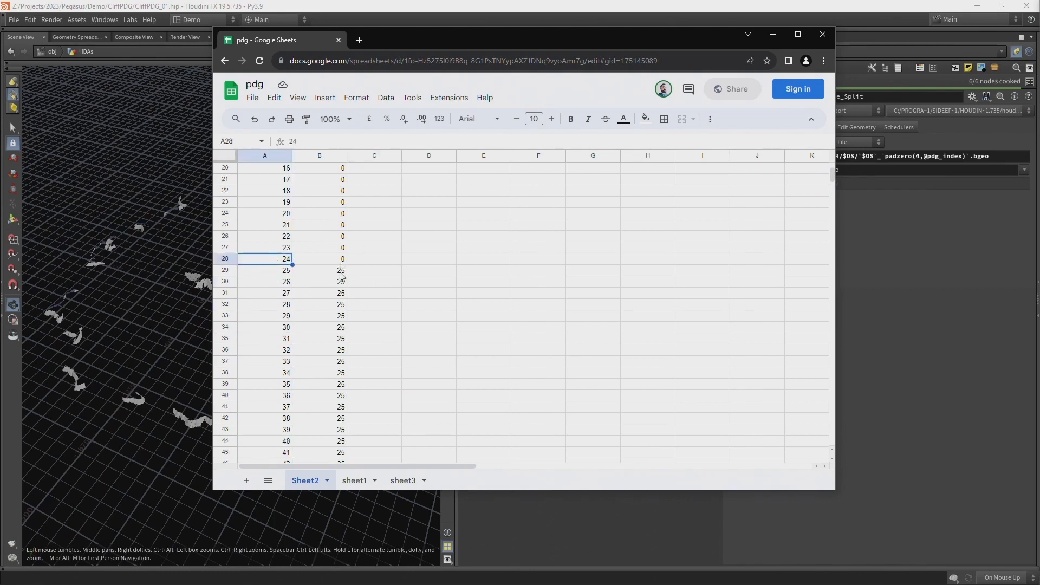
pyautogui.click(341, 270)
pyautogui.scroll(-5, 341, 272)
pyautogui.scroll(-1, 341, 273)
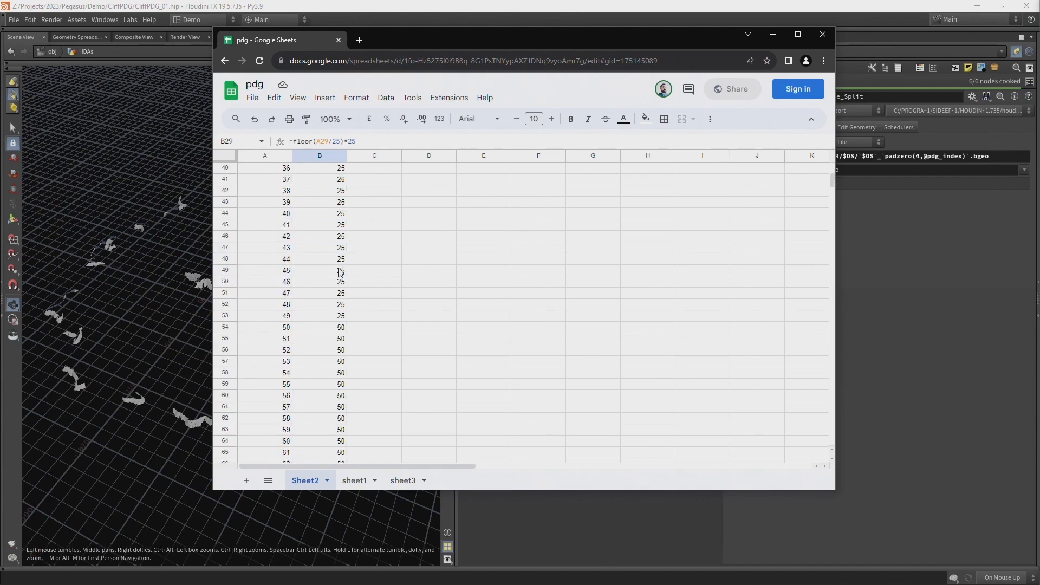
pyautogui.scroll(-2, 331, 299)
pyautogui.scroll(-12, 329, 298)
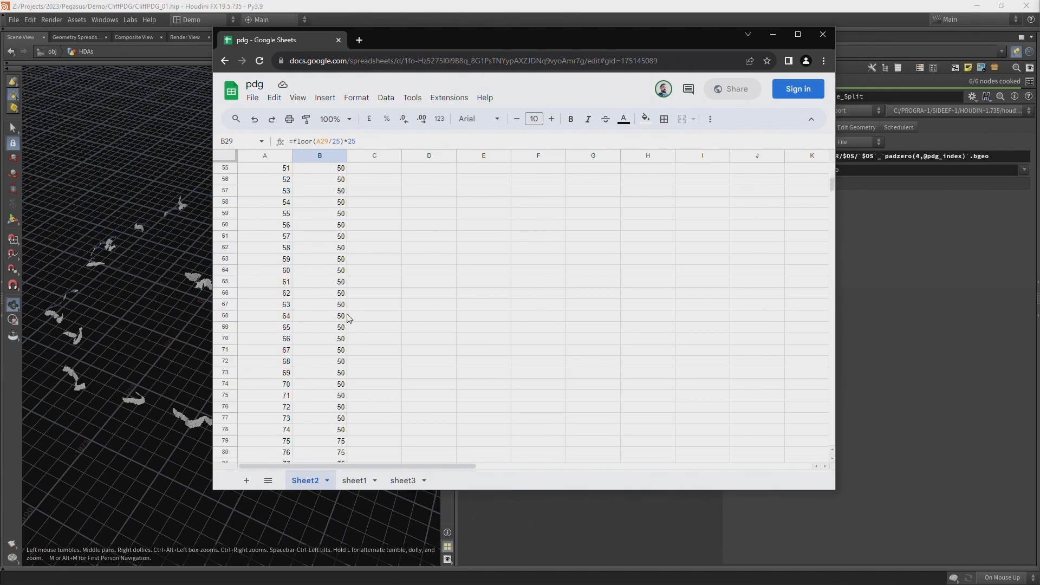
pyautogui.scroll(-5, 335, 366)
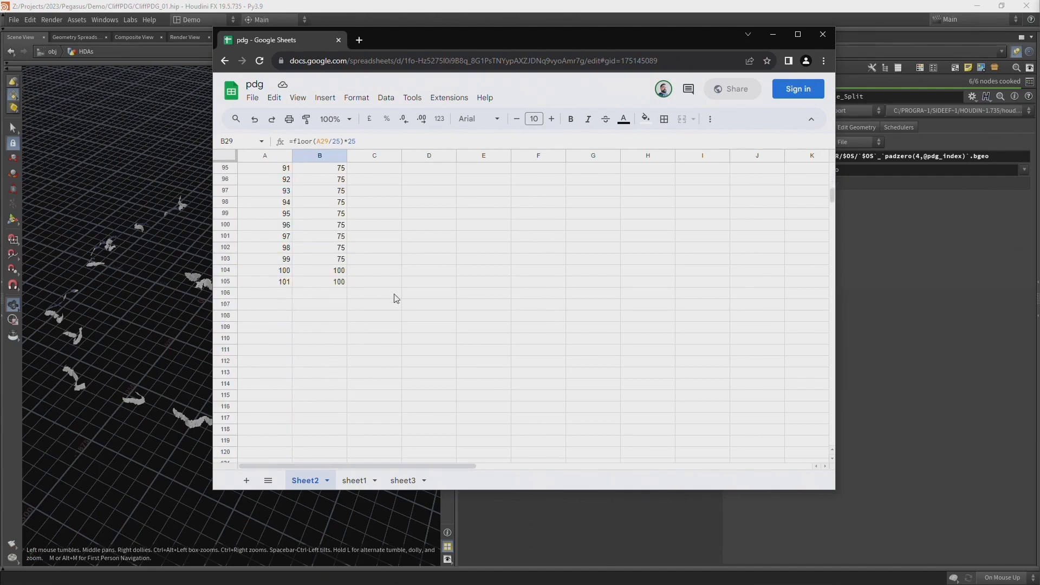
pyautogui.scroll(15, 336, 302)
pyautogui.scroll(16, 295, 204)
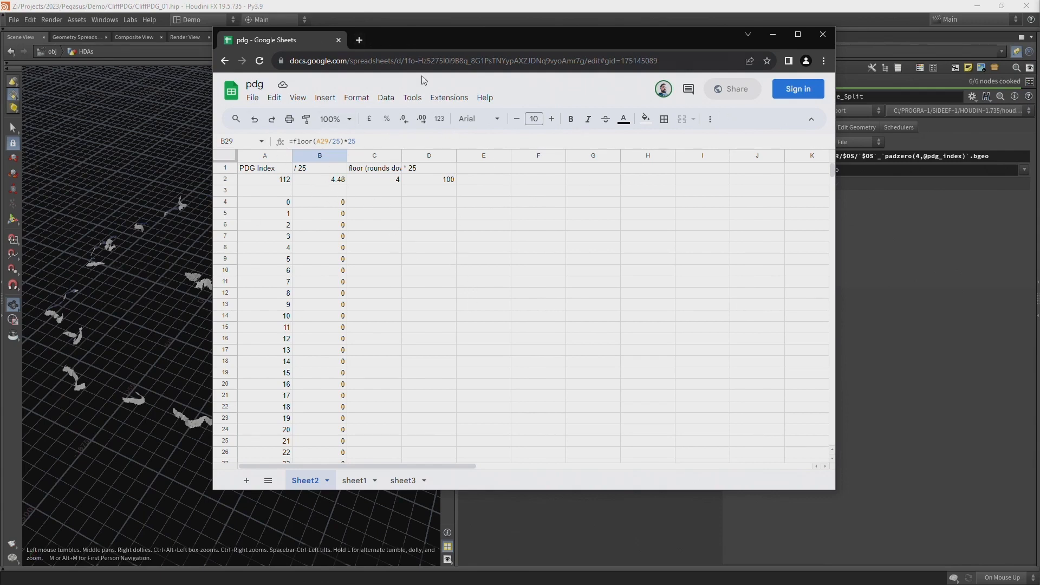
# Switch back to Houdini and insert a `padzero(4,)`/ subfolder after $OS/ in the external file path of 06_Cliff_Tile_Split
pyautogui.moveTo(394, 42); pyautogui.dragTo(1039, 44)
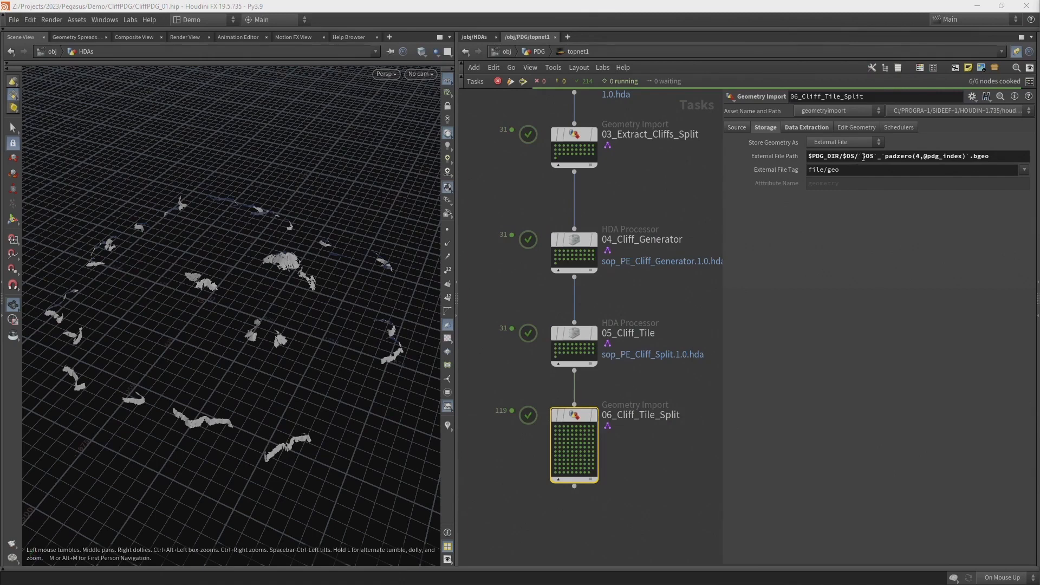
pyautogui.click(637, 413)
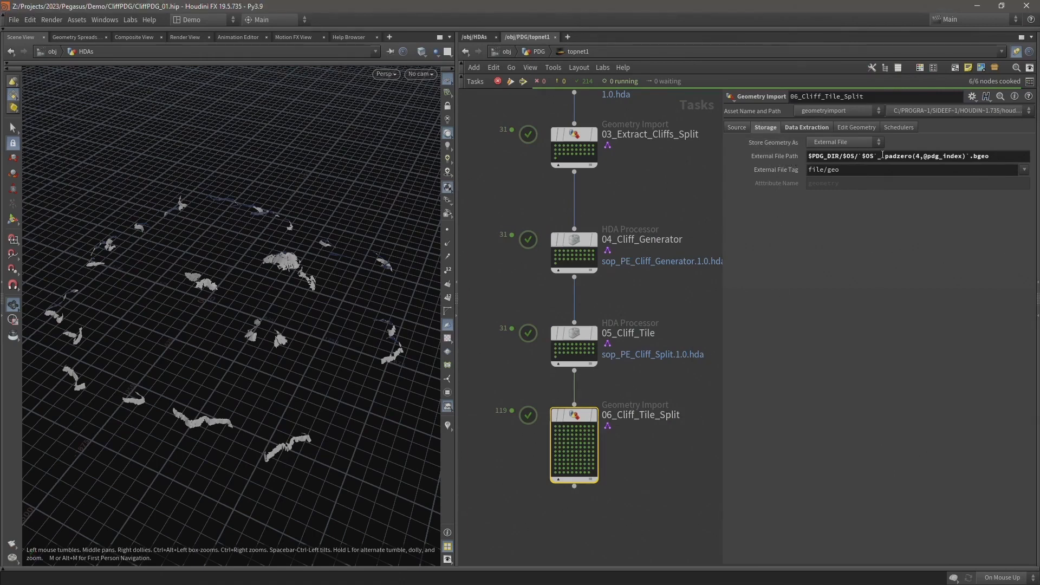
pyautogui.click(883, 155)
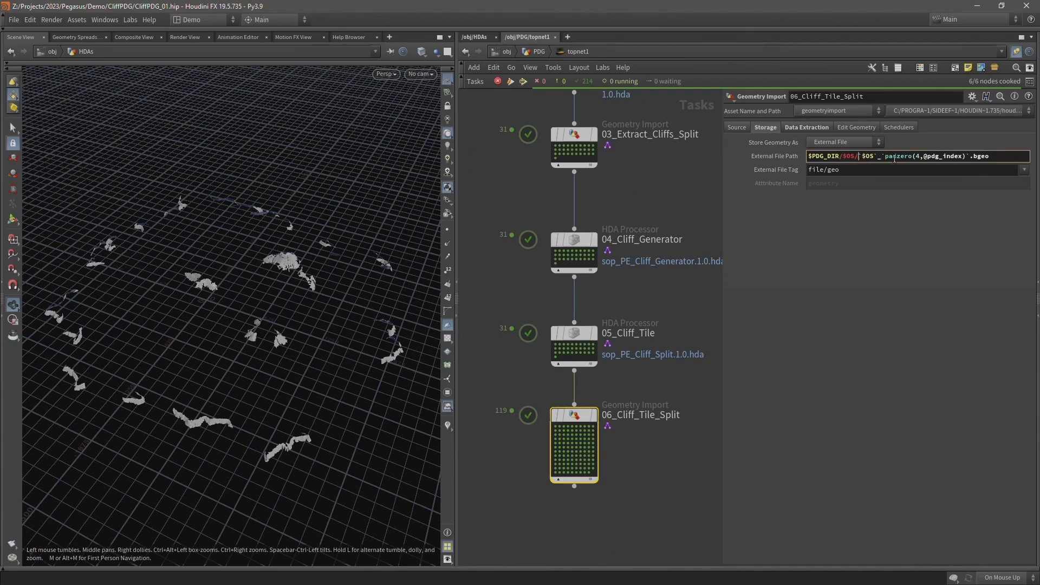
pyautogui.write('/``')
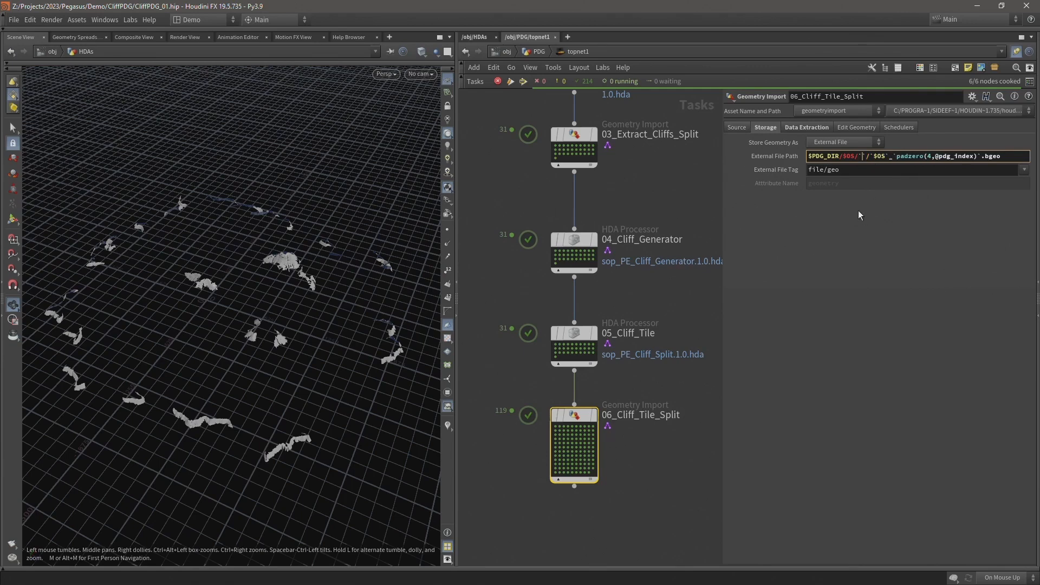
pyautogui.write('padzero')
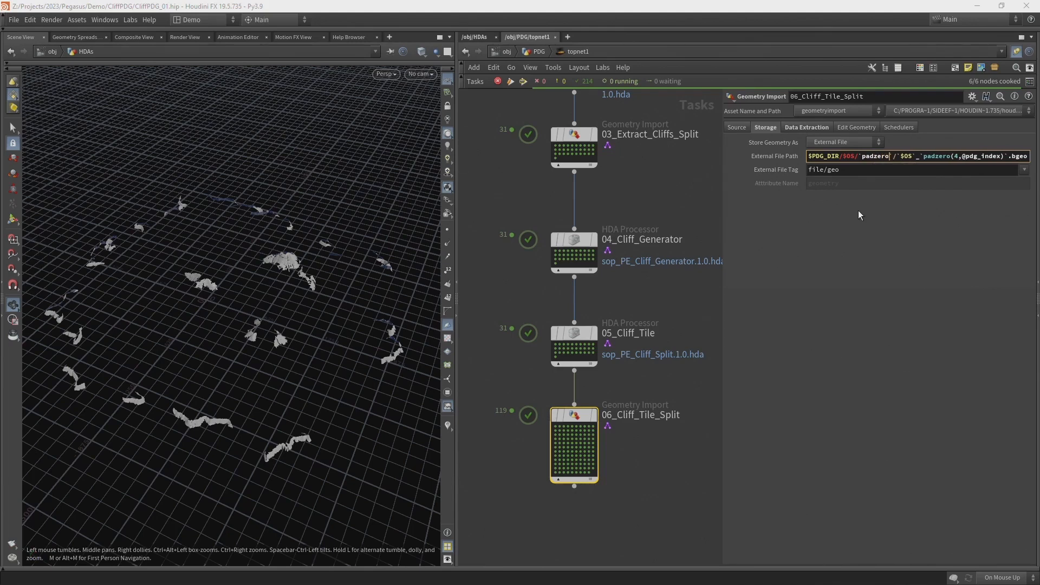
pyautogui.write('(')
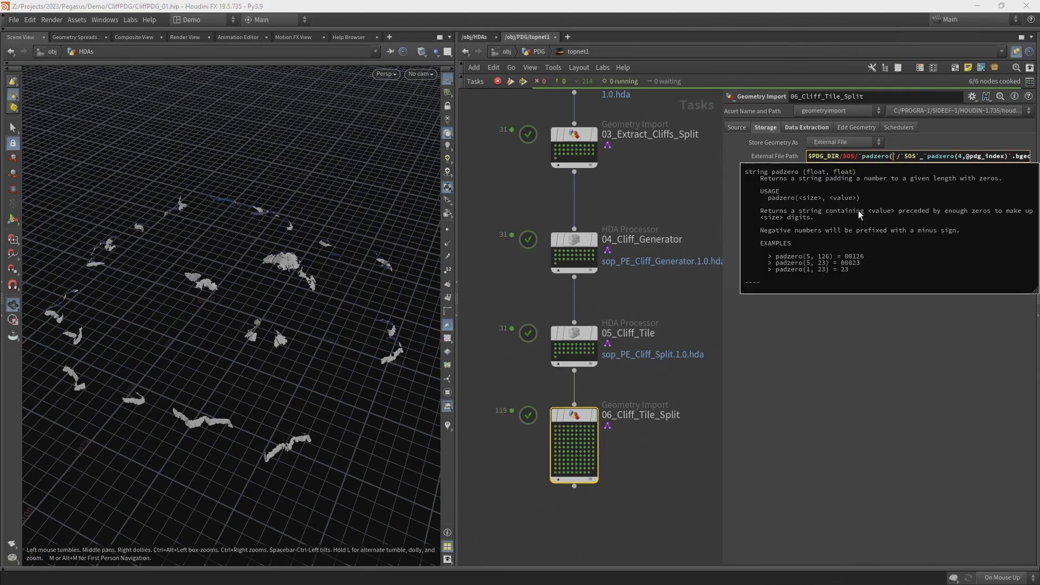
pyautogui.write('4,')
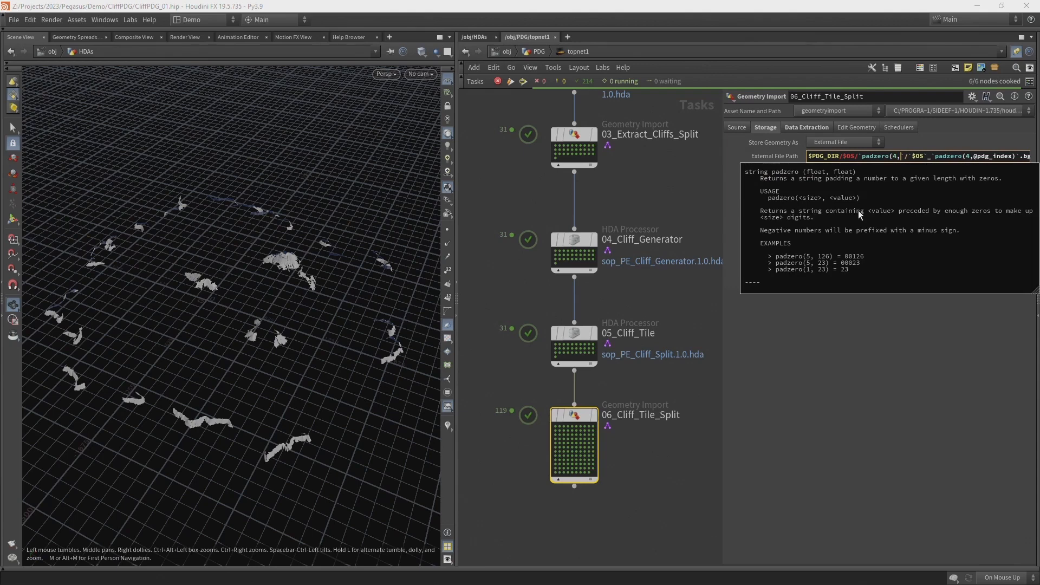
pyautogui.write(')')
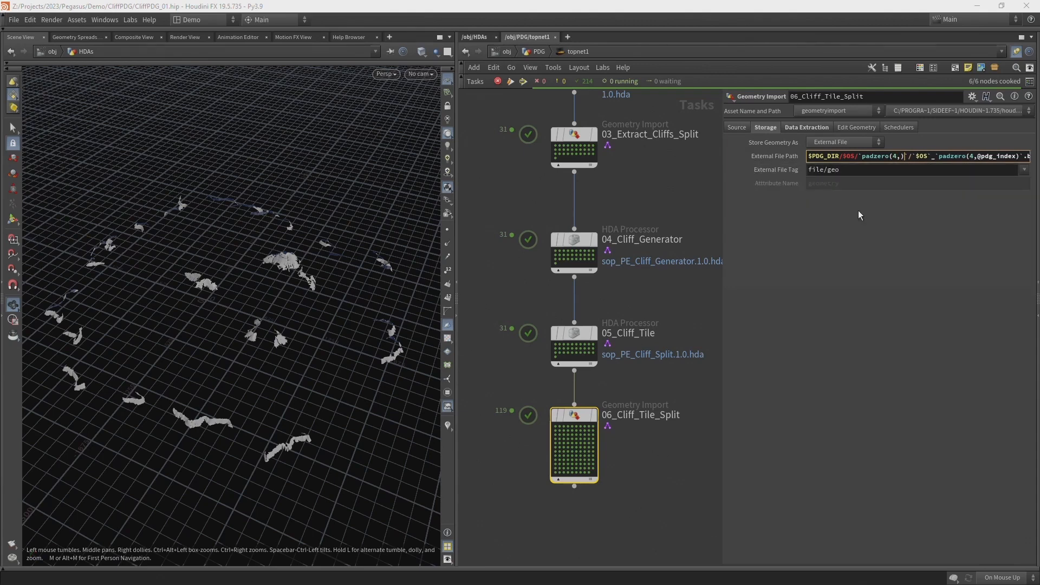
pyautogui.press('Left')
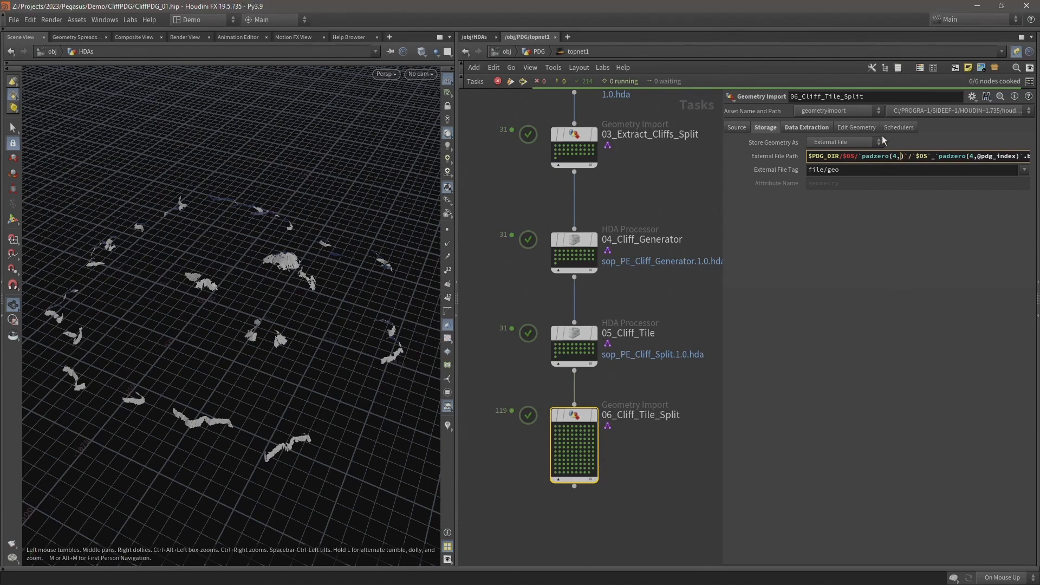
pyautogui.write('floor(@pdg_')
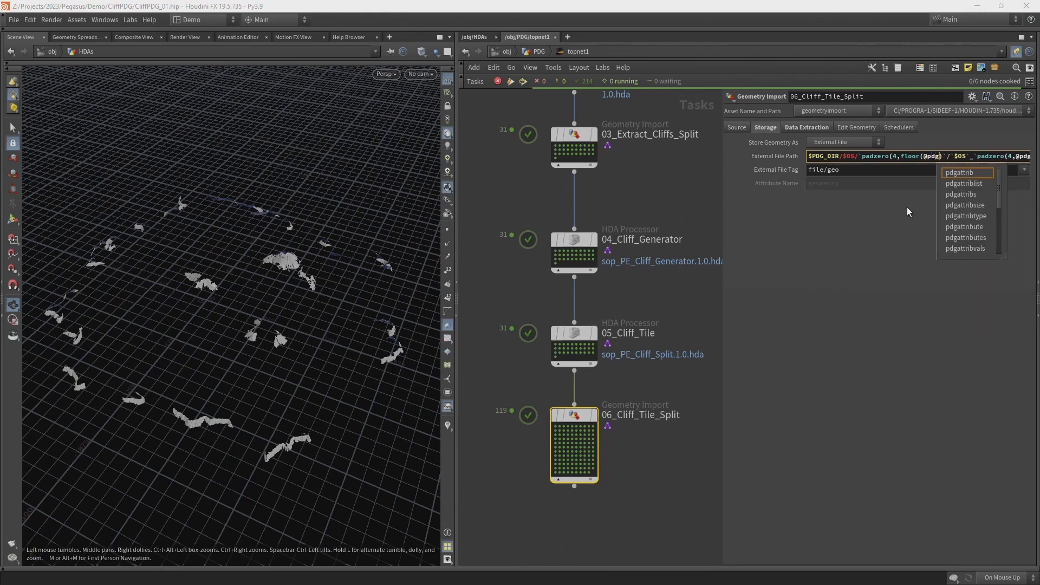
pyautogui.write('index')
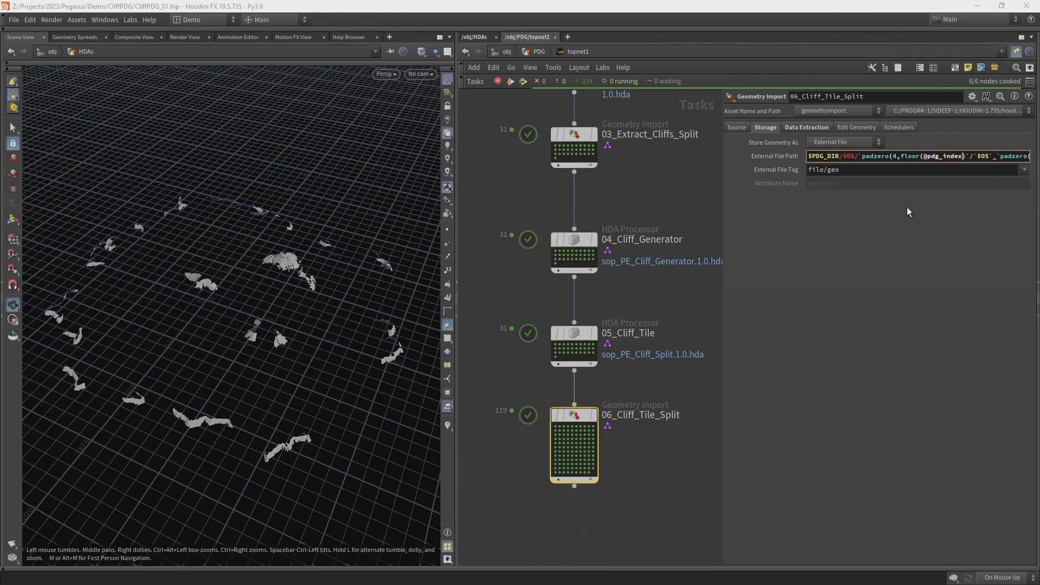
pyautogui.write('/25)')
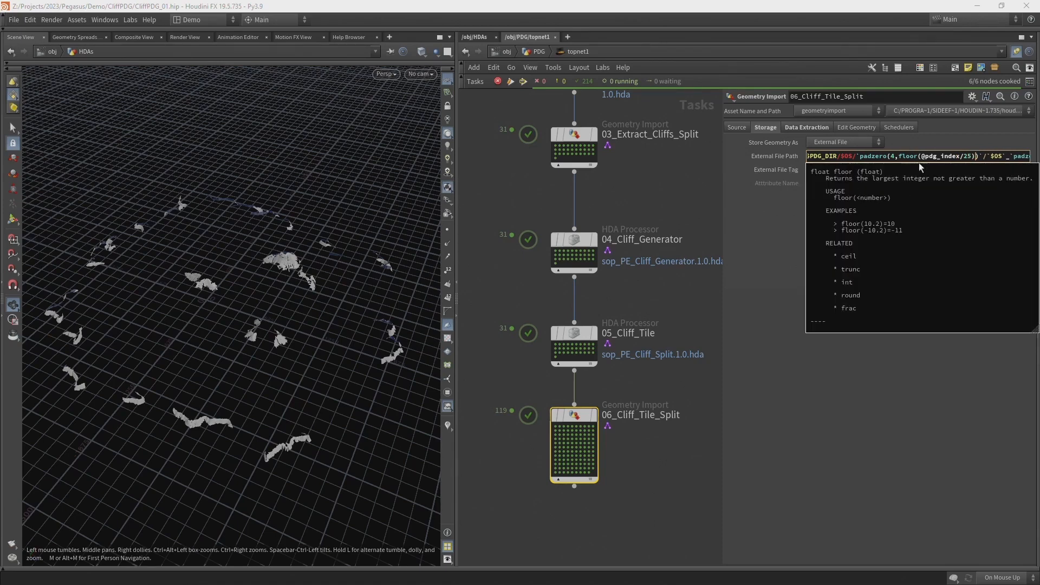
pyautogui.write('*2')
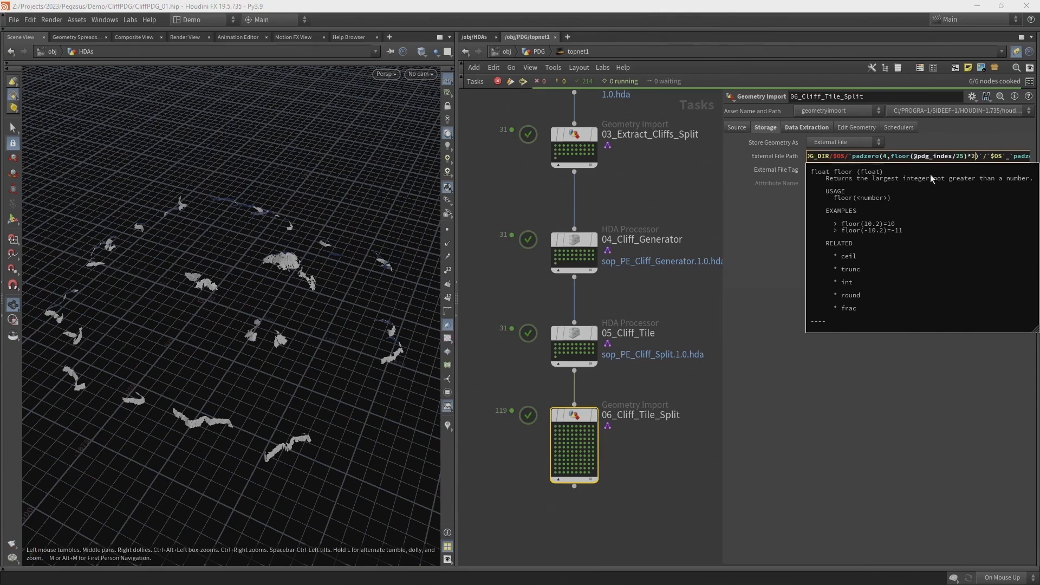
pyautogui.write('5')
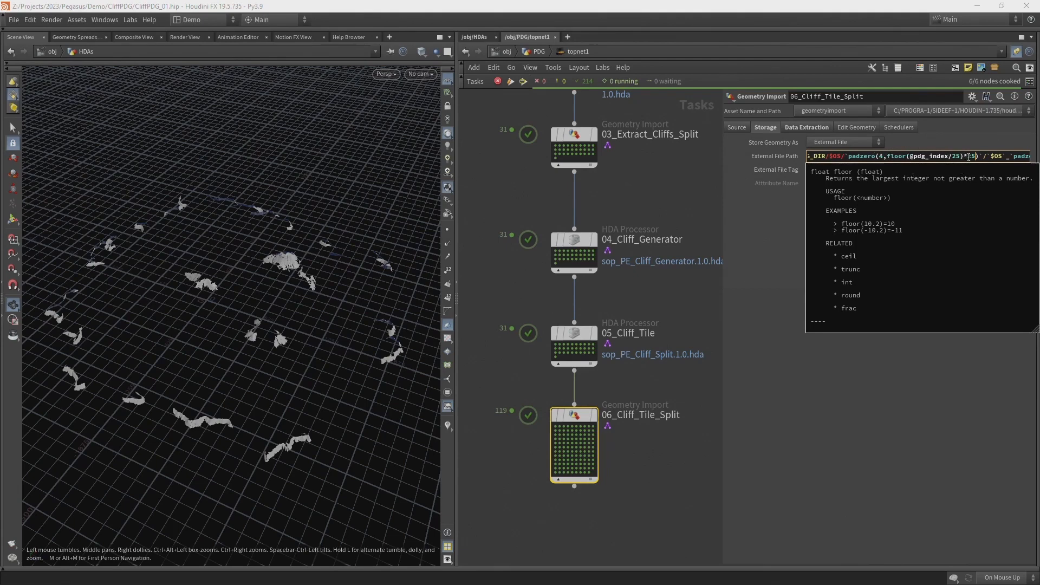
pyautogui.press('Return')
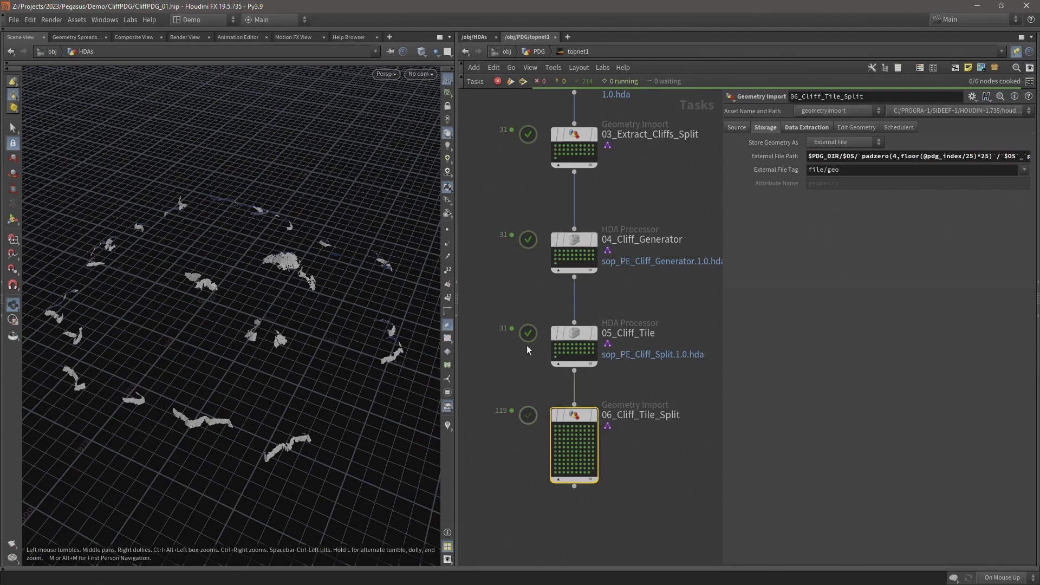
# Delete all output files of the 06_Cliff_Tile_Split node from disk and cook the node again
pyautogui.rightClick(578, 424)
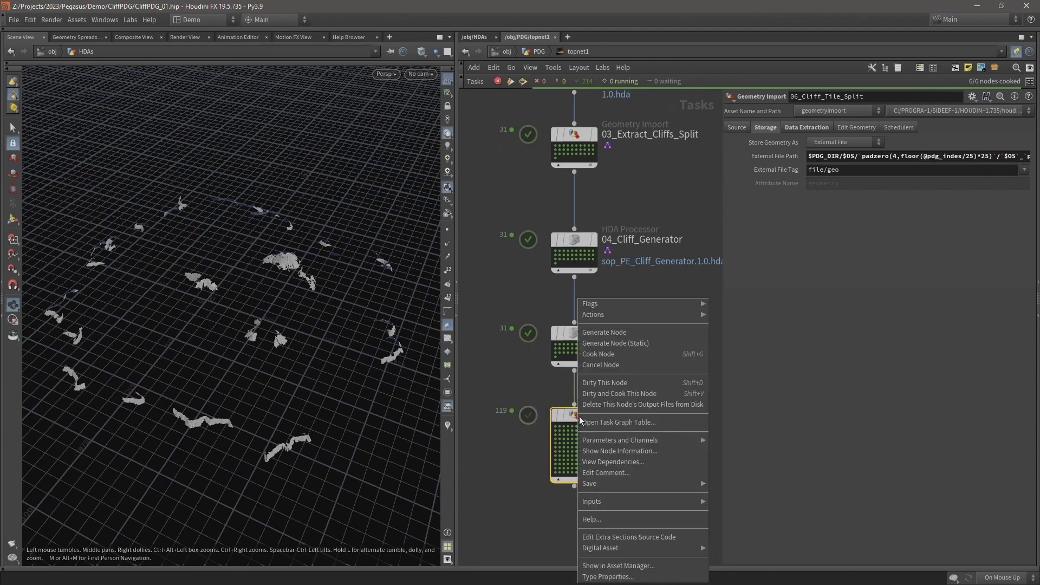
pyautogui.click(618, 410)
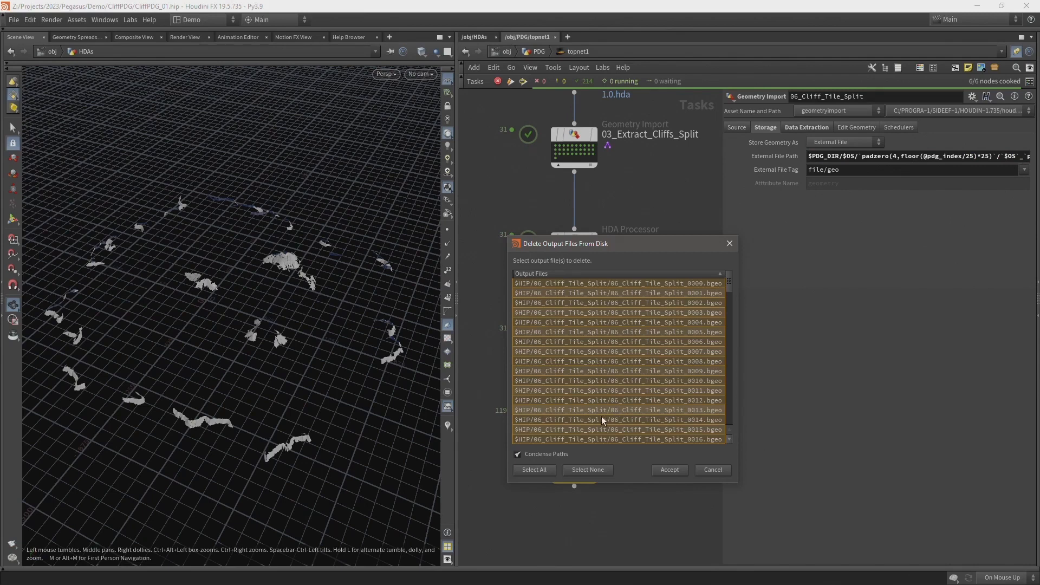
pyautogui.click(668, 470)
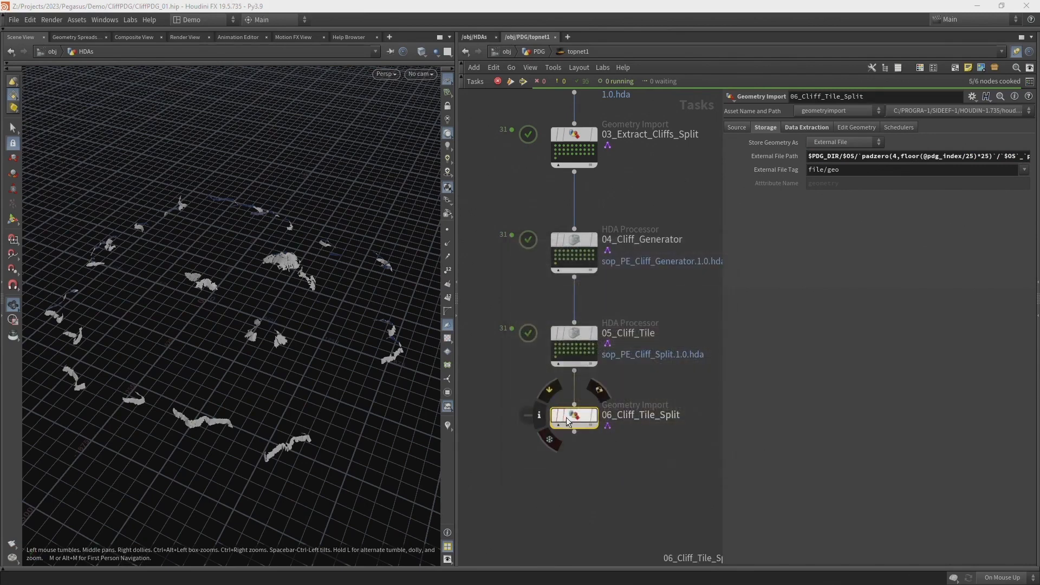
pyautogui.rightClick(575, 422)
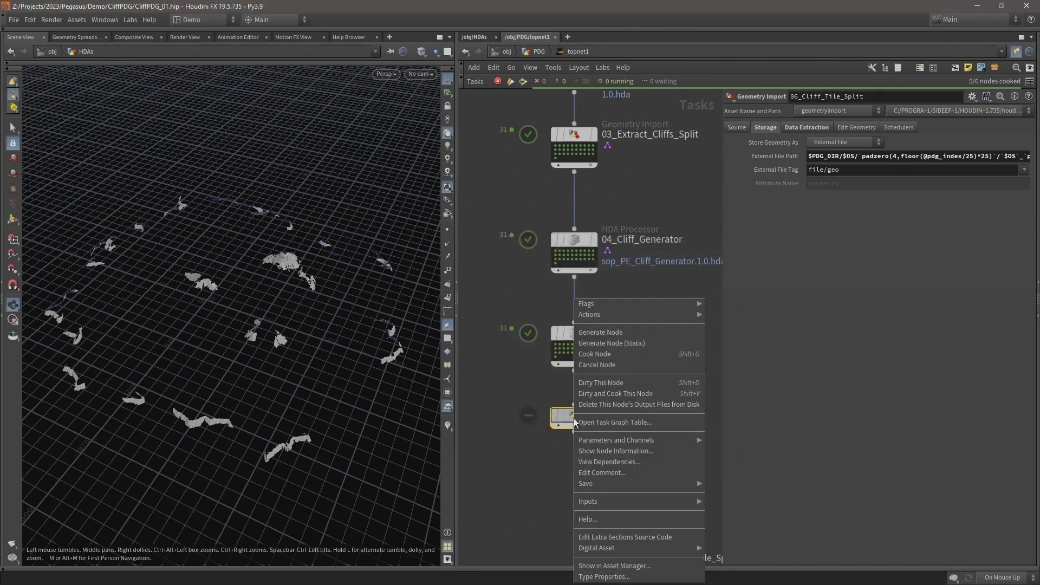
pyautogui.click(597, 353)
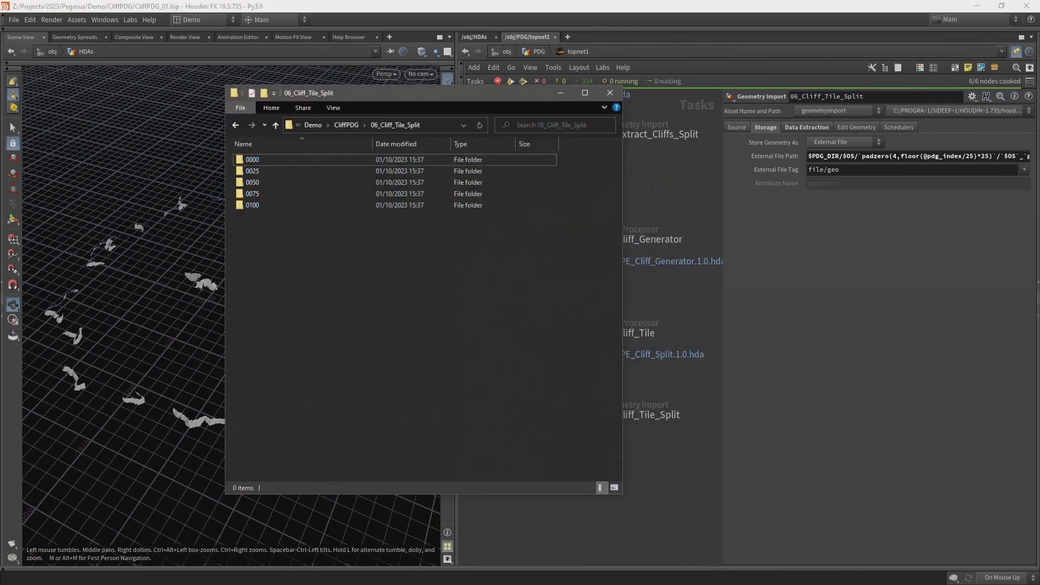
# Check the numbered subfolders in the 06_Cliff_Tile_Split output folder in File Explorer, and return to Houdini
pyautogui.click(261, 160)
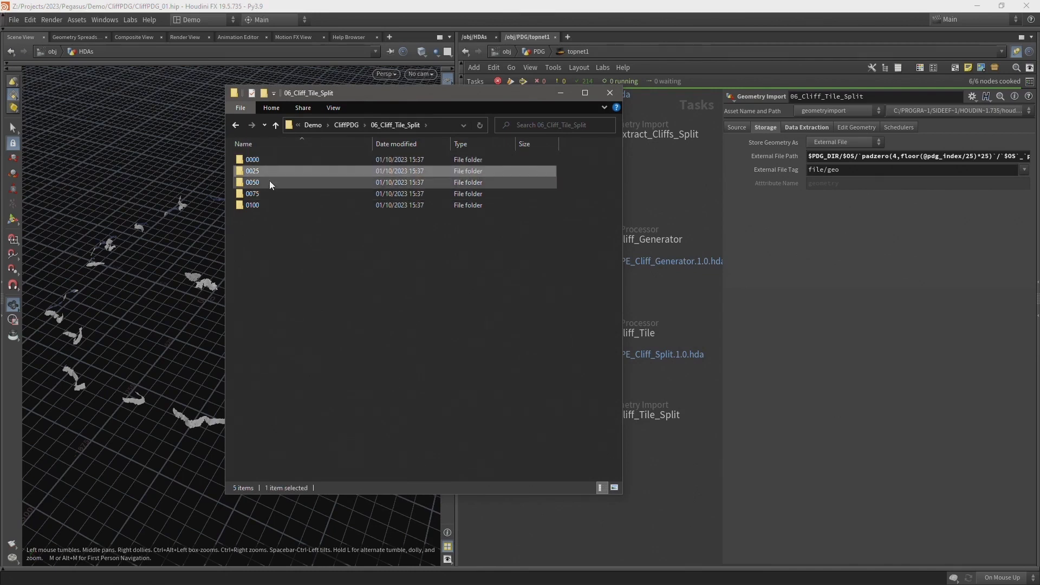
pyautogui.click(261, 195)
pyautogui.click(257, 208)
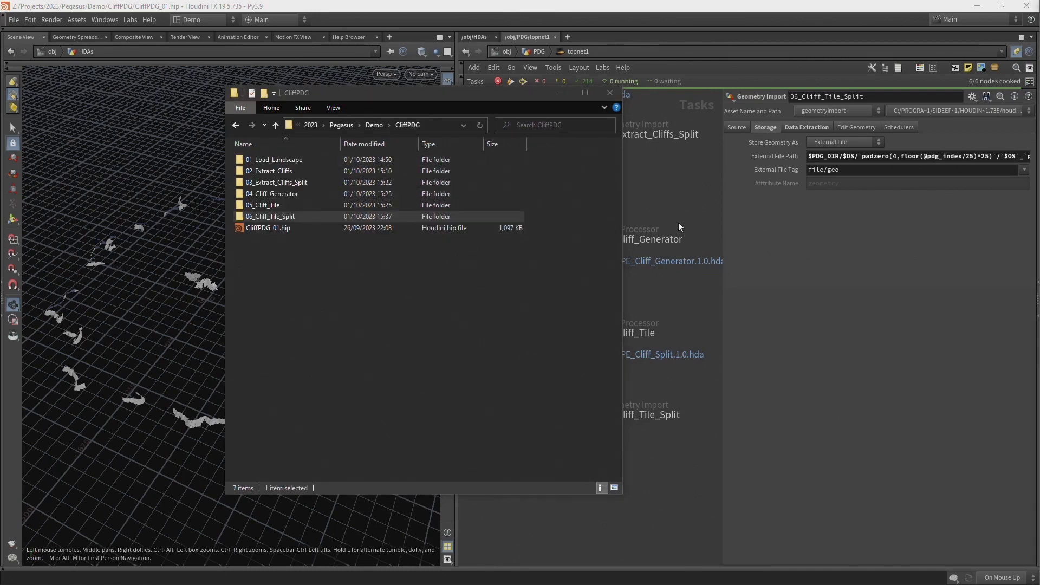
pyautogui.click(678, 223)
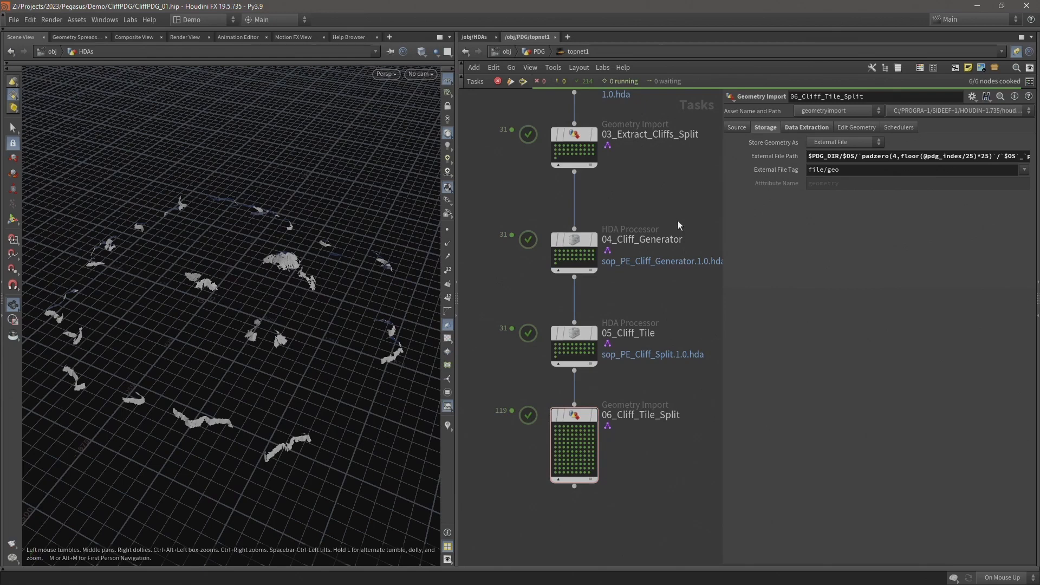